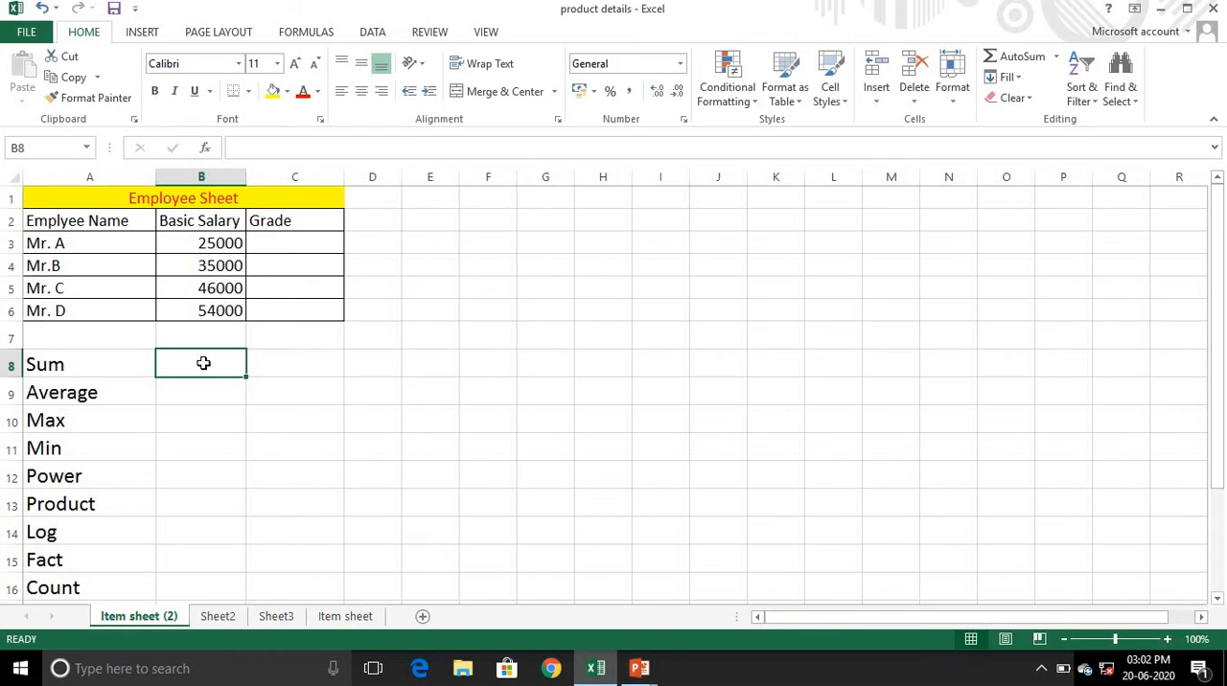
- Enter =SUM(B3,B4,B5) in cell B8 to add the first three basic salaries as separate arguments
double_click(203, 363)
type("=s")
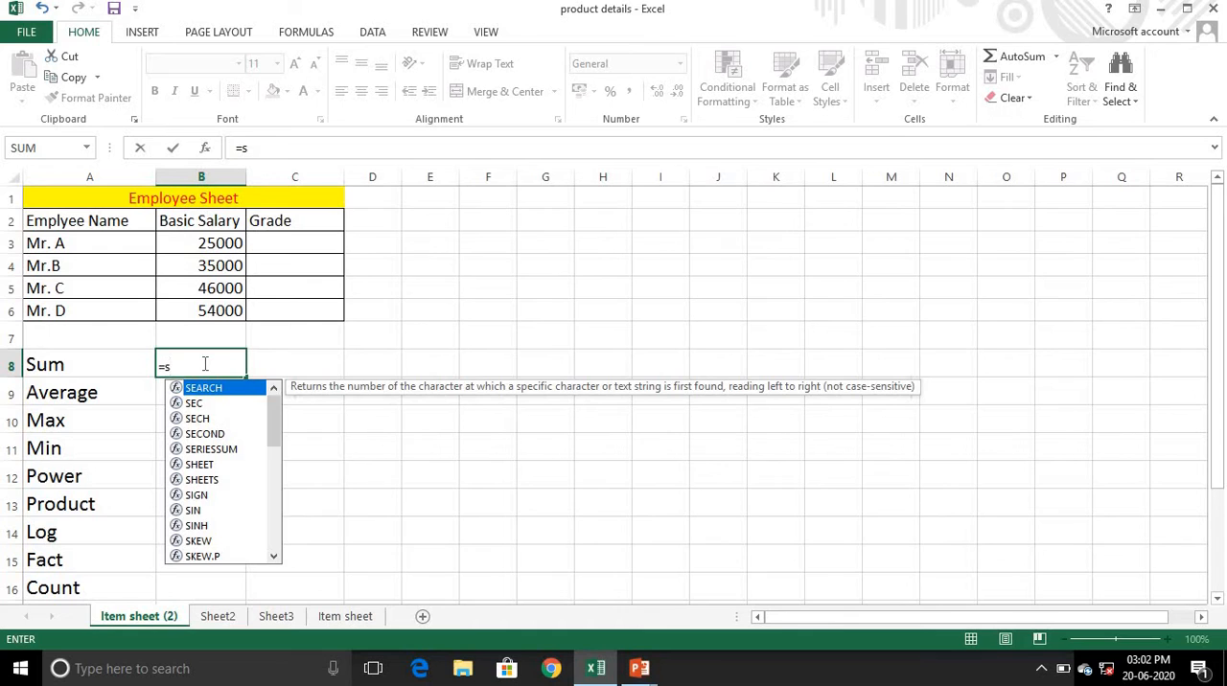
type("um")
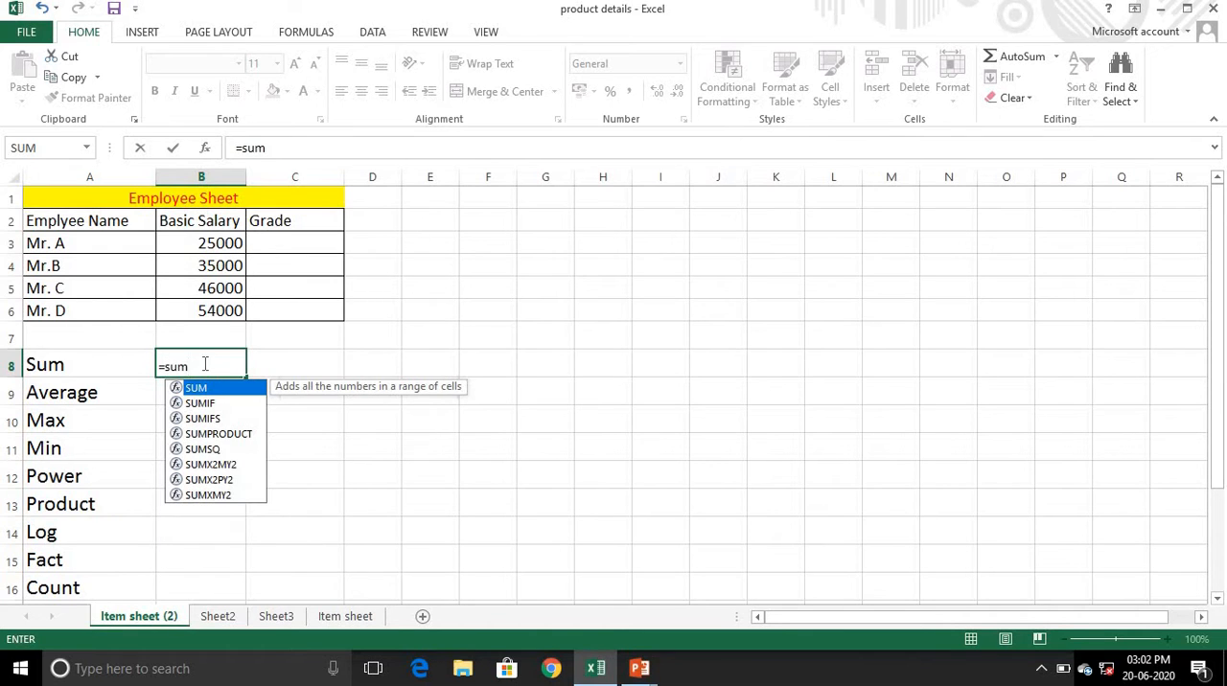
type("(")
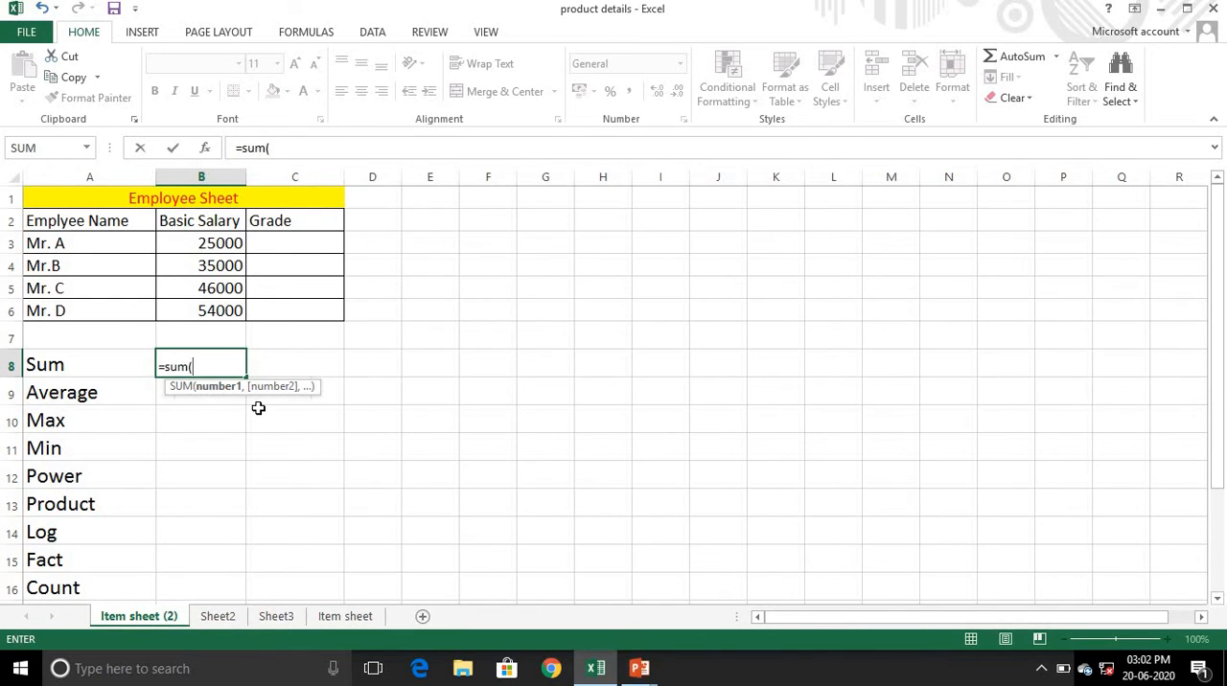
type("b3")
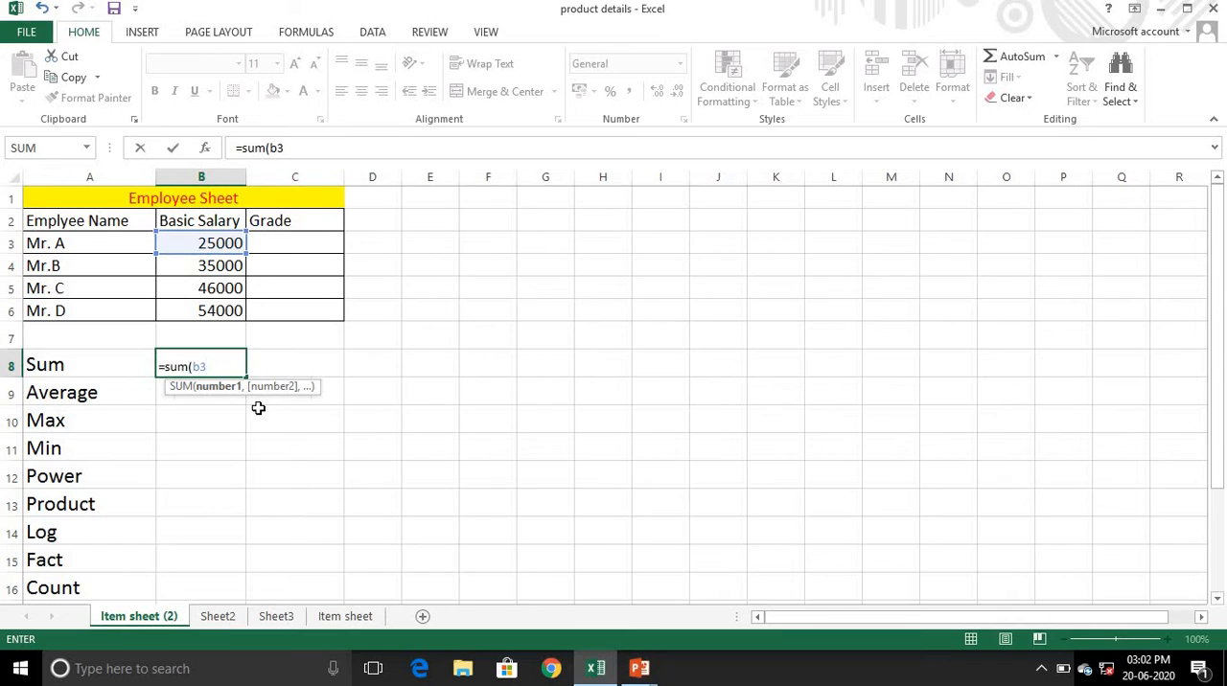
type(",b")
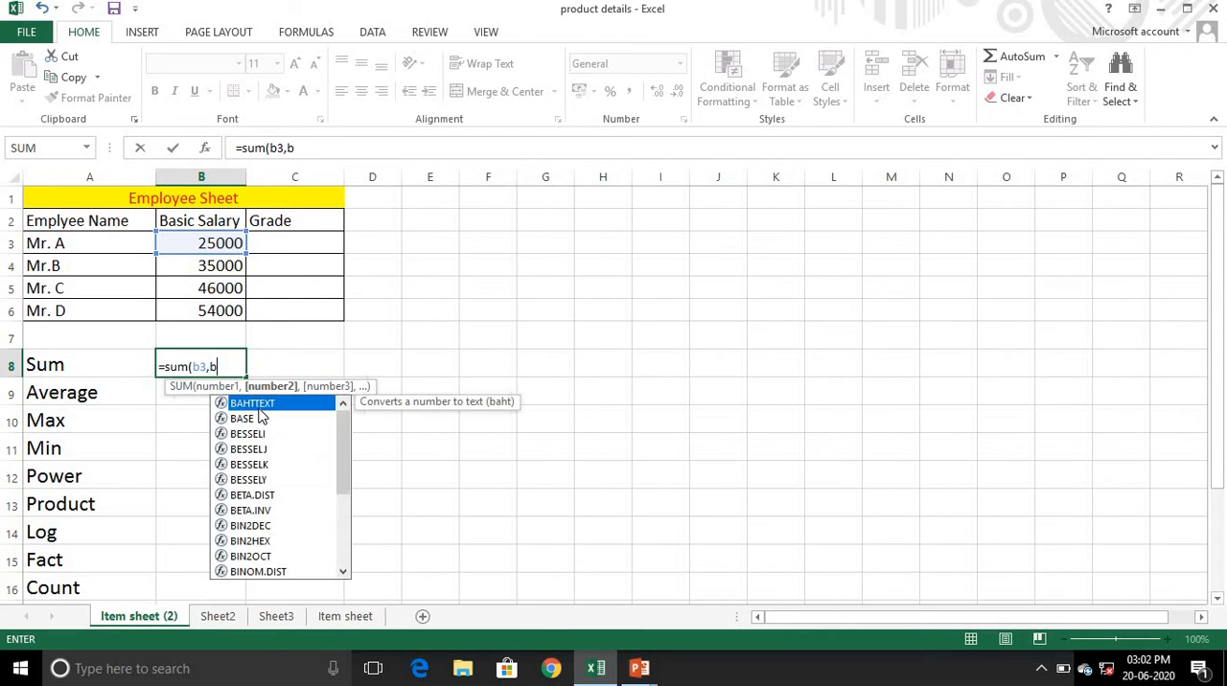
type("4,b5")
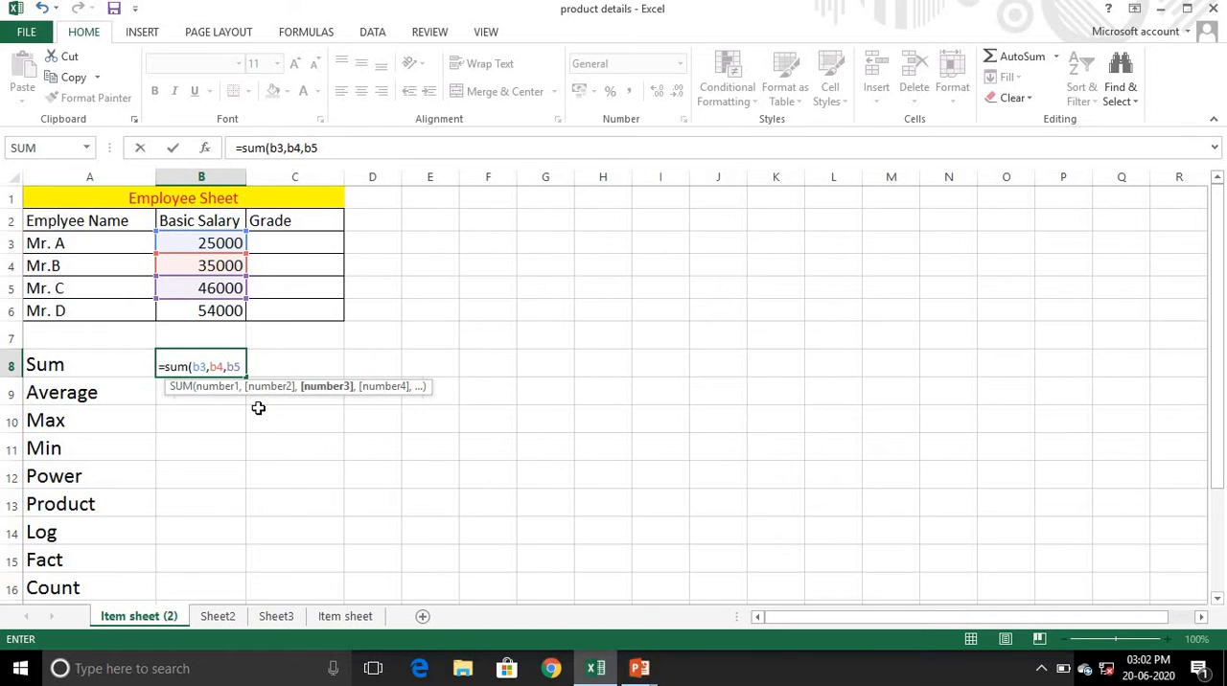
type(")")
key("Return")
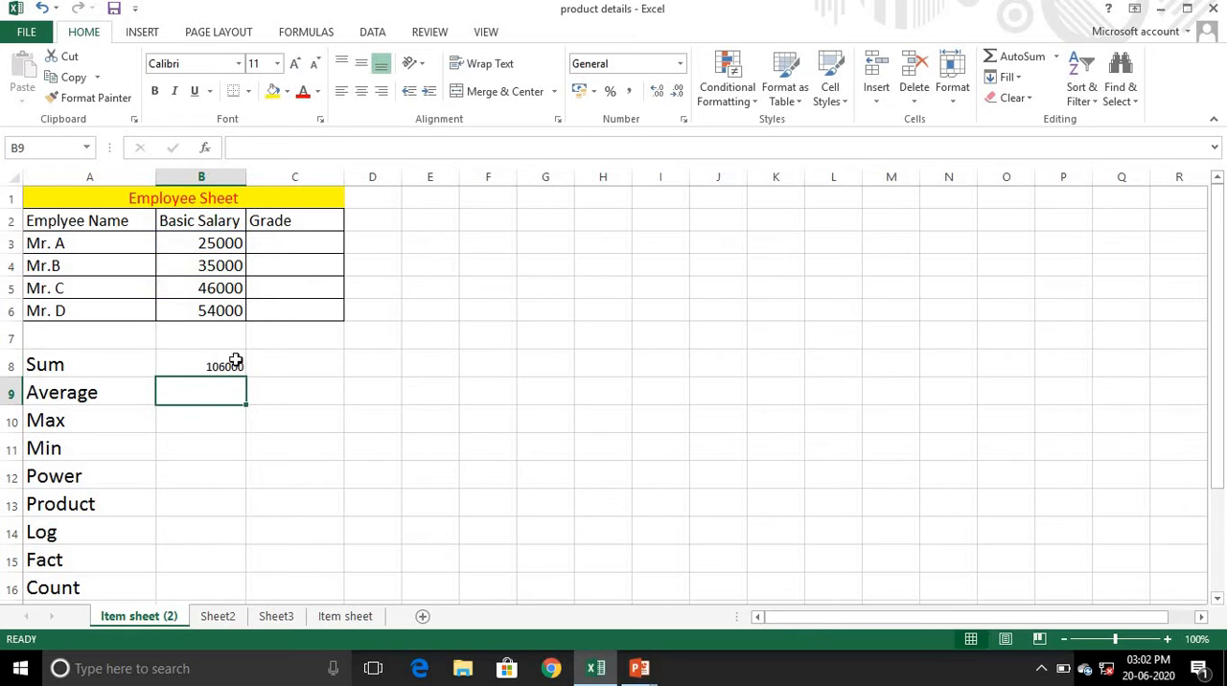
left_click(211, 367)
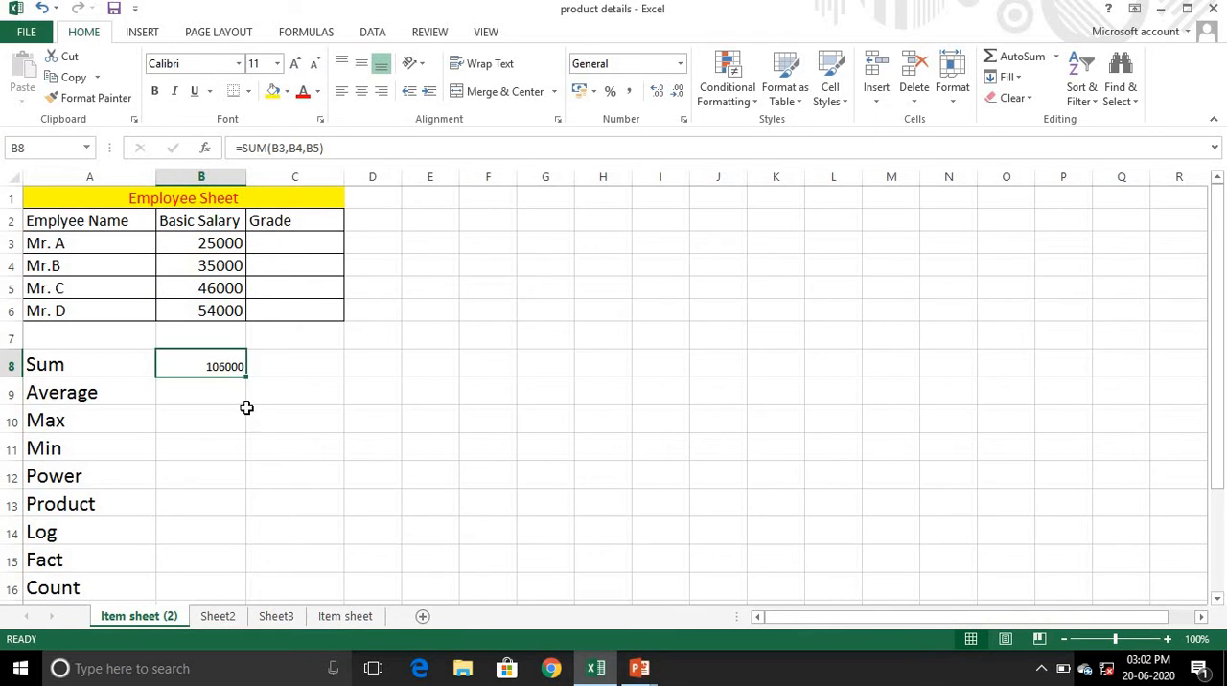
- Enter =SUM(B3:B6) in cell C8 to add all the basic salaries as a range
left_click(271, 363)
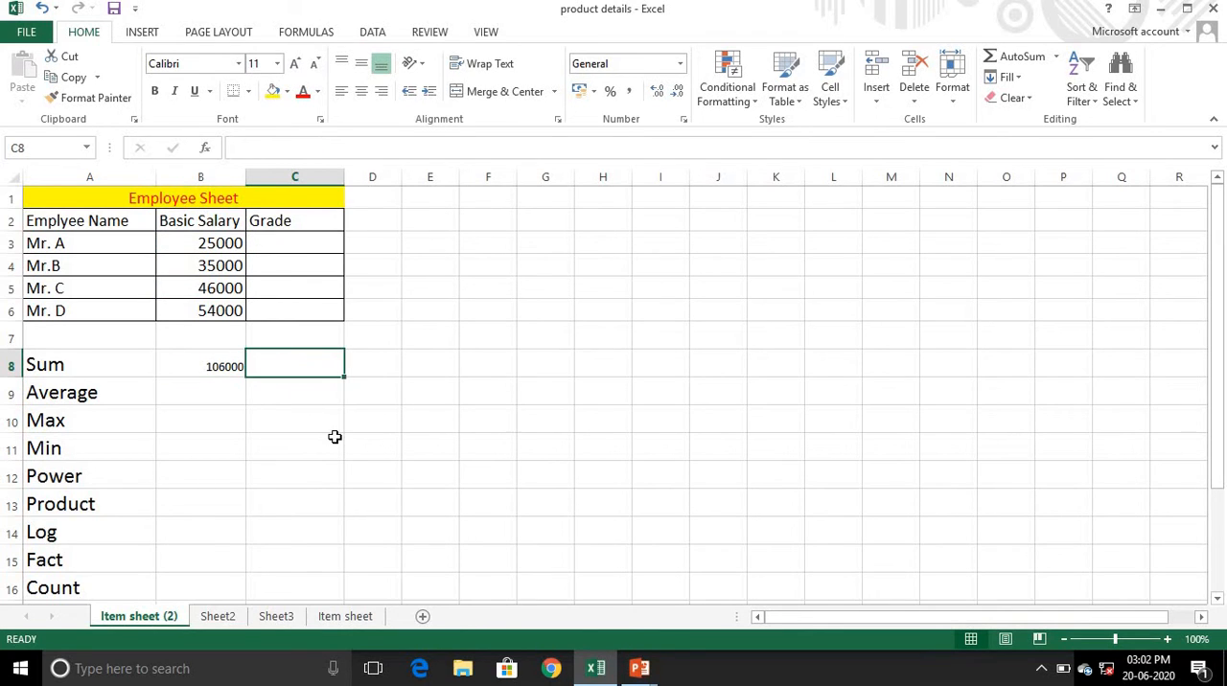
type("=s")
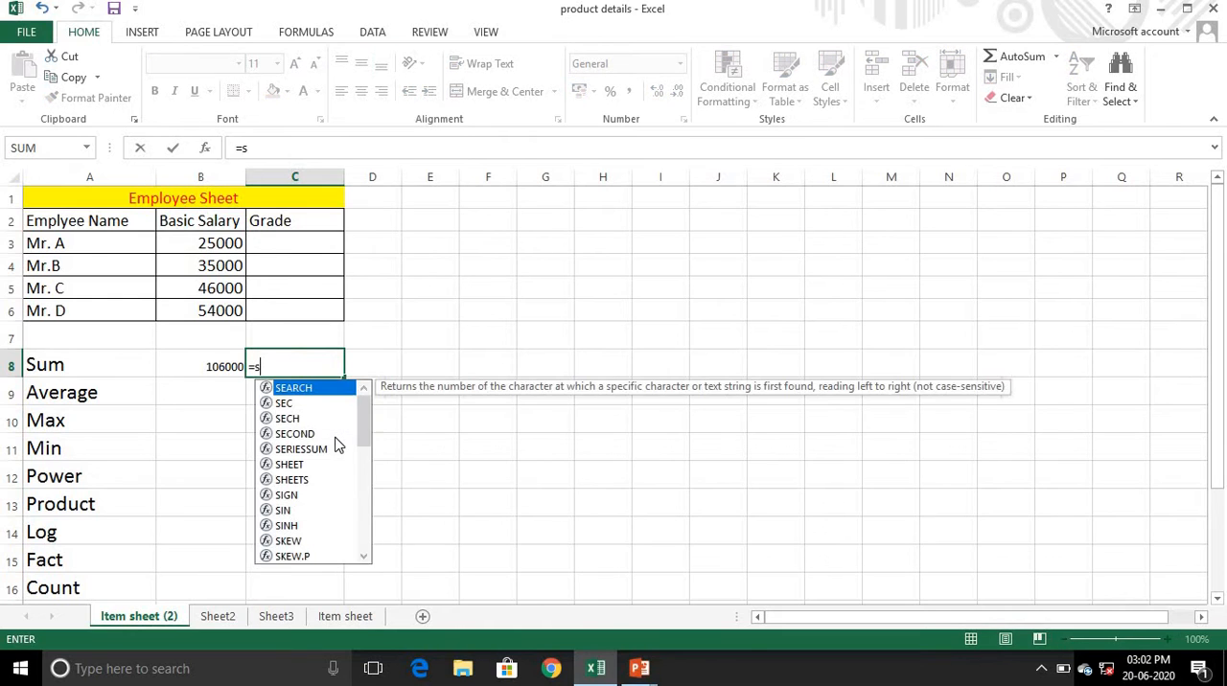
type("um")
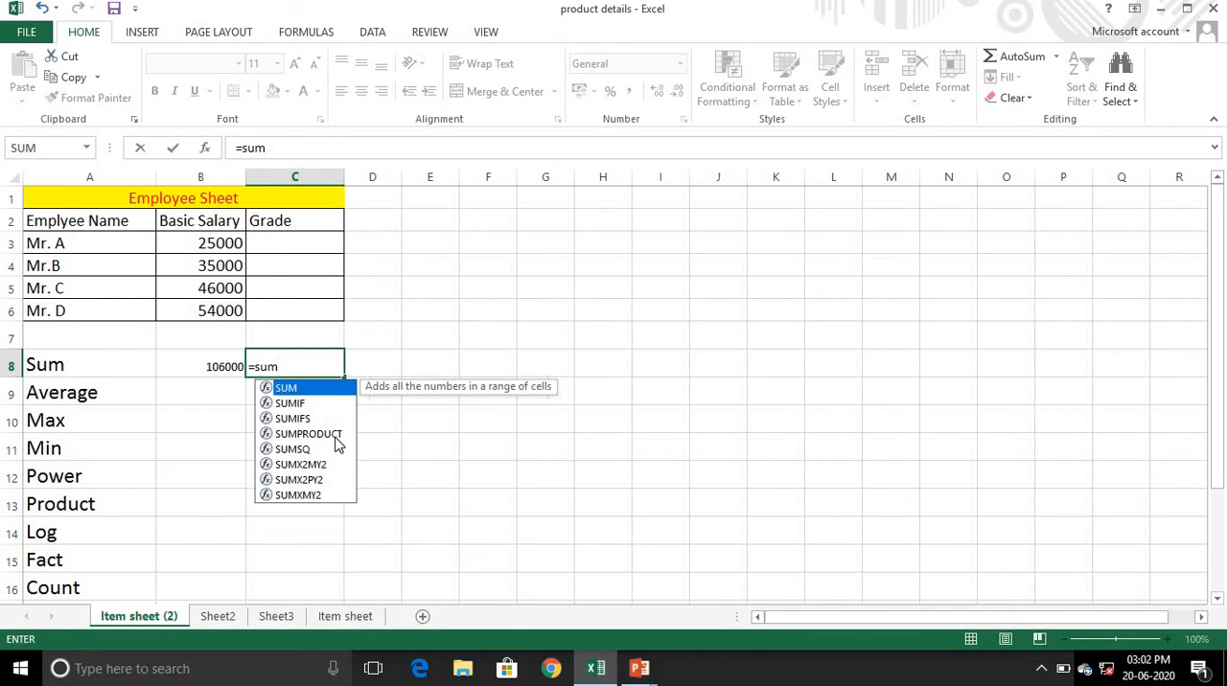
type("(")
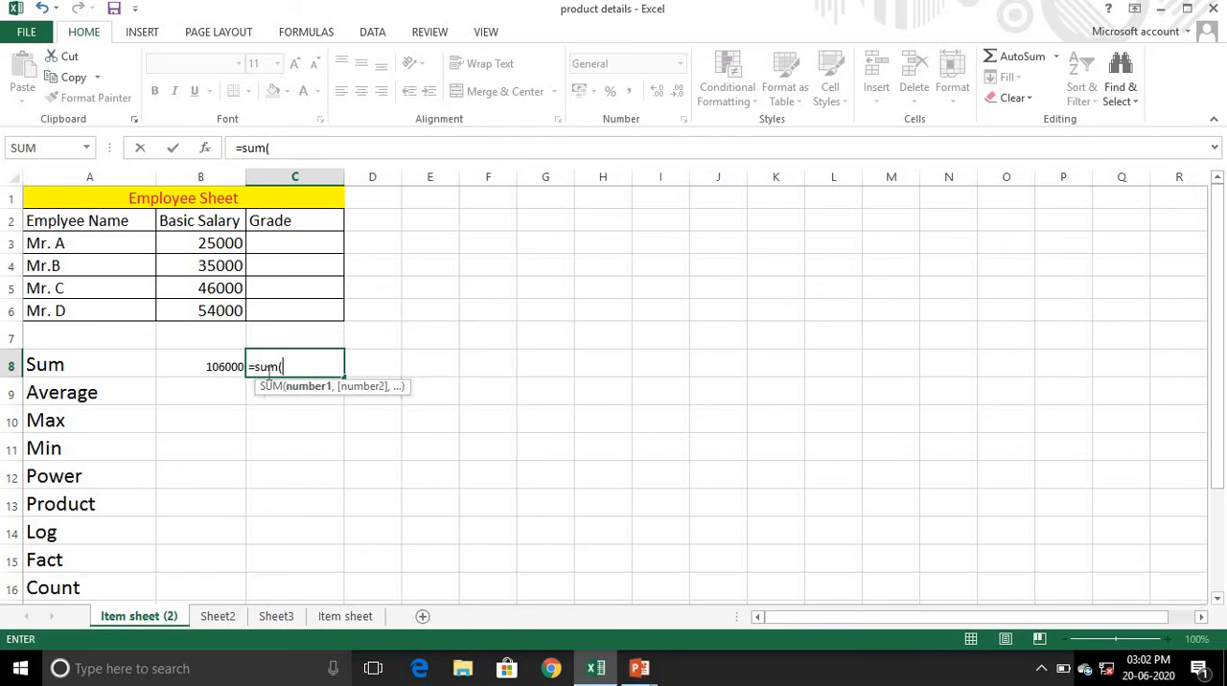
type("b3")
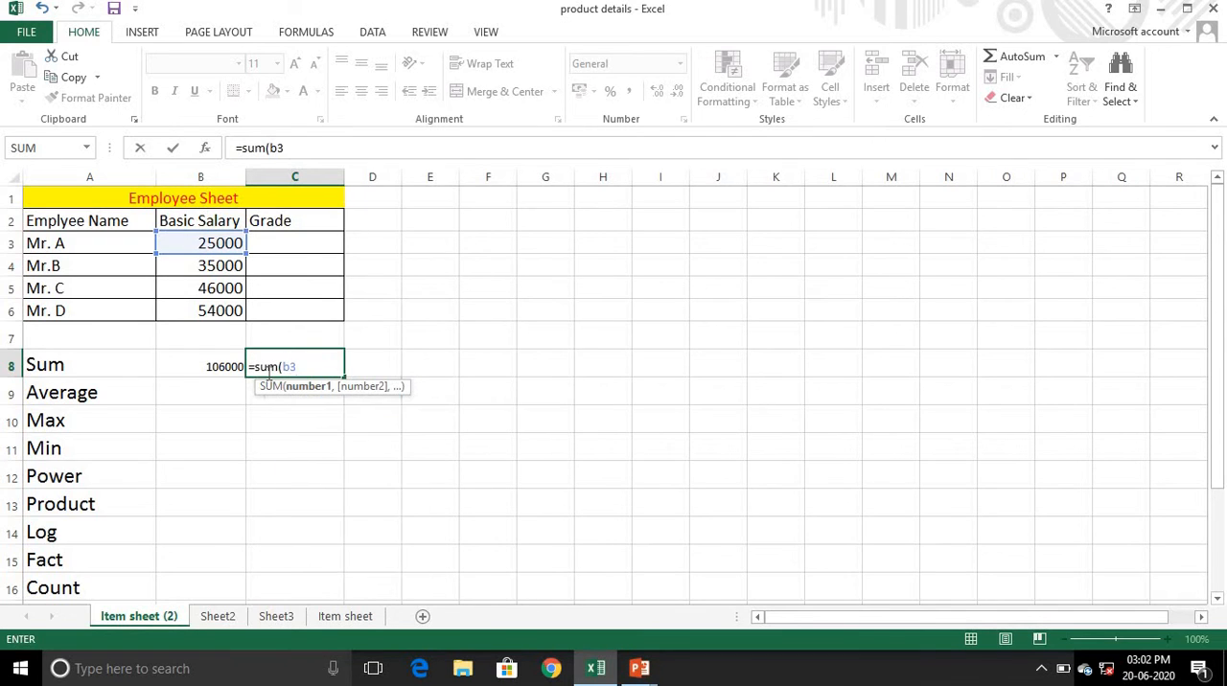
type(":b6")
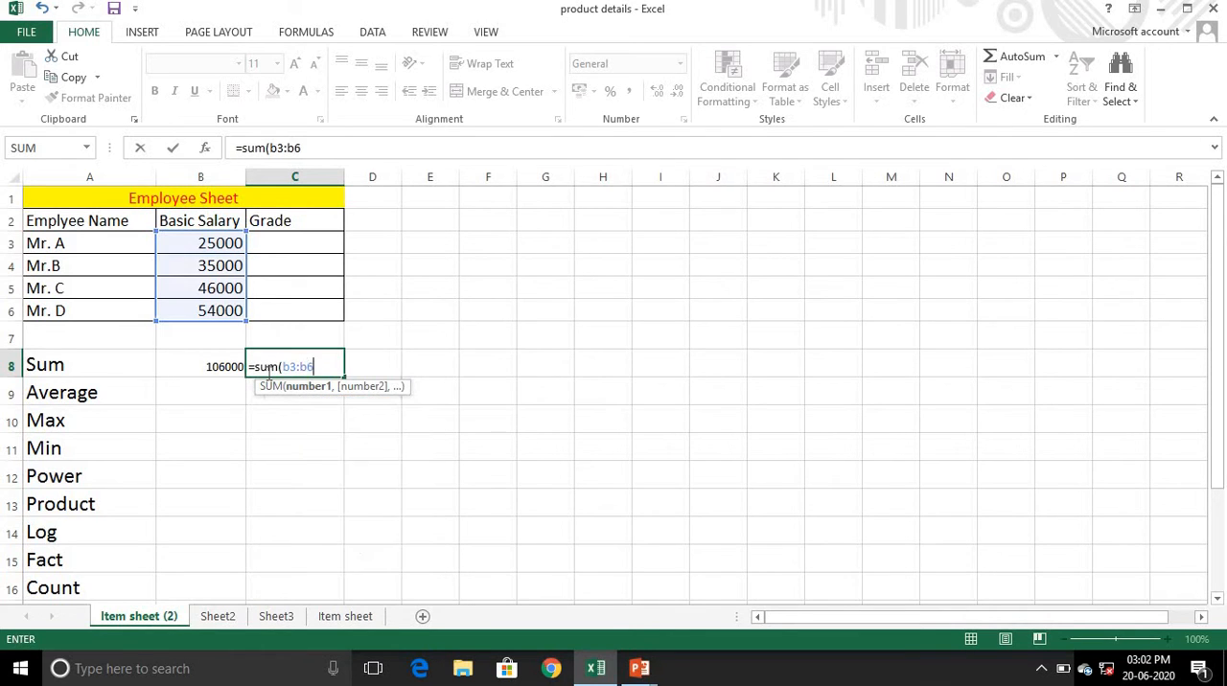
type(")")
key("Return")
left_click(278, 362)
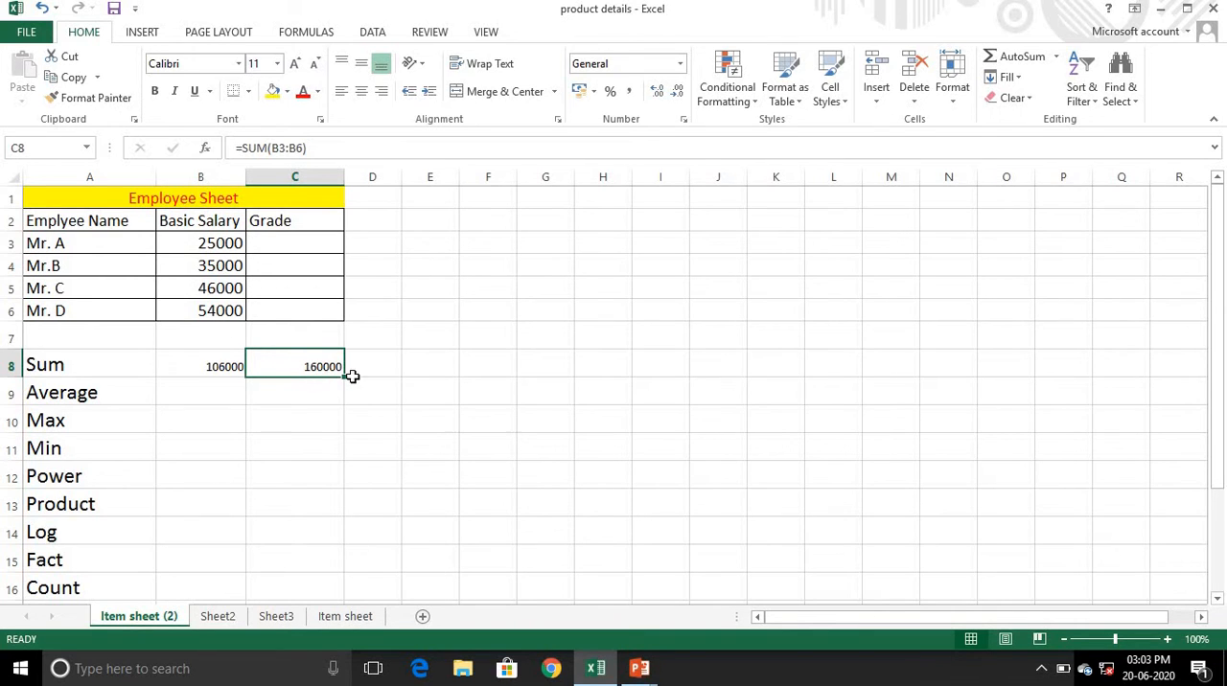
- Calculate the average basic salary in cell C9 with =AVERAGE(B3:B6)
left_click(266, 393)
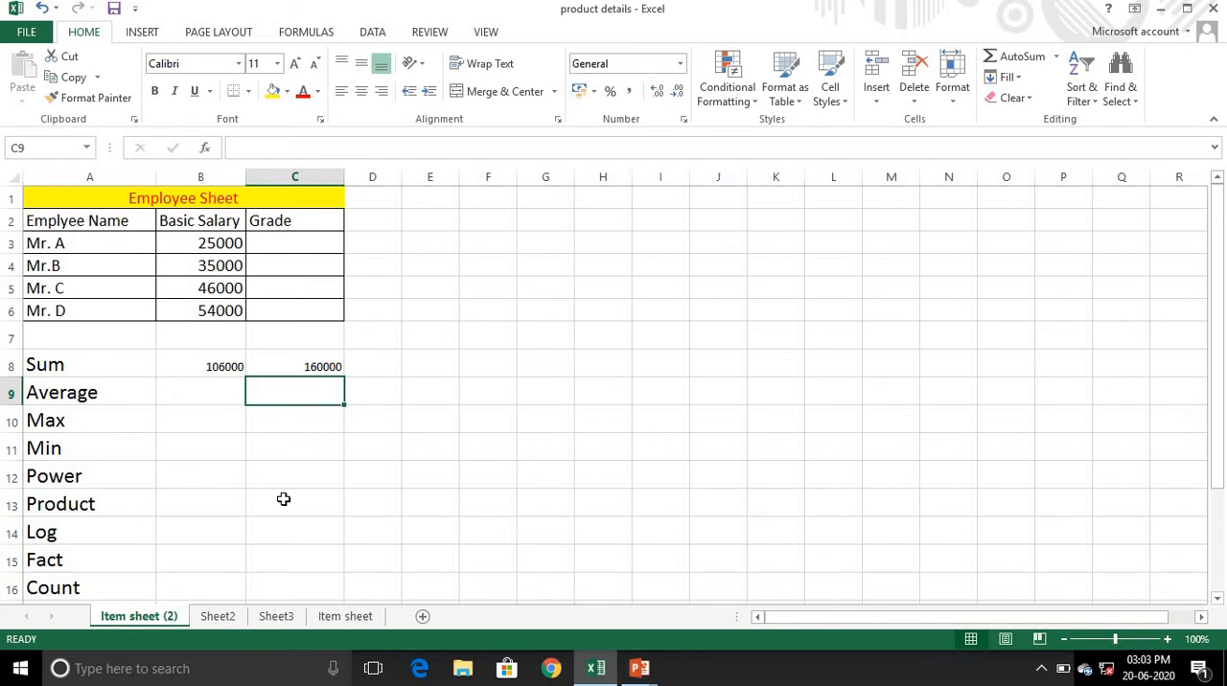
type("=")
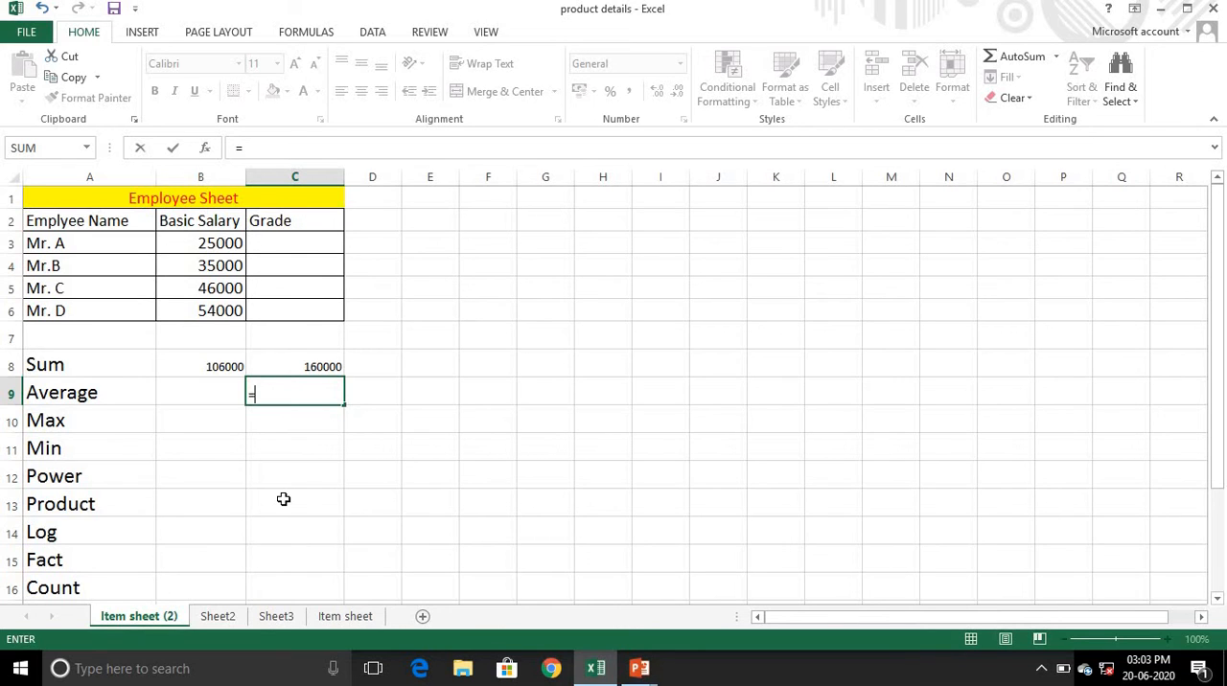
type("av")
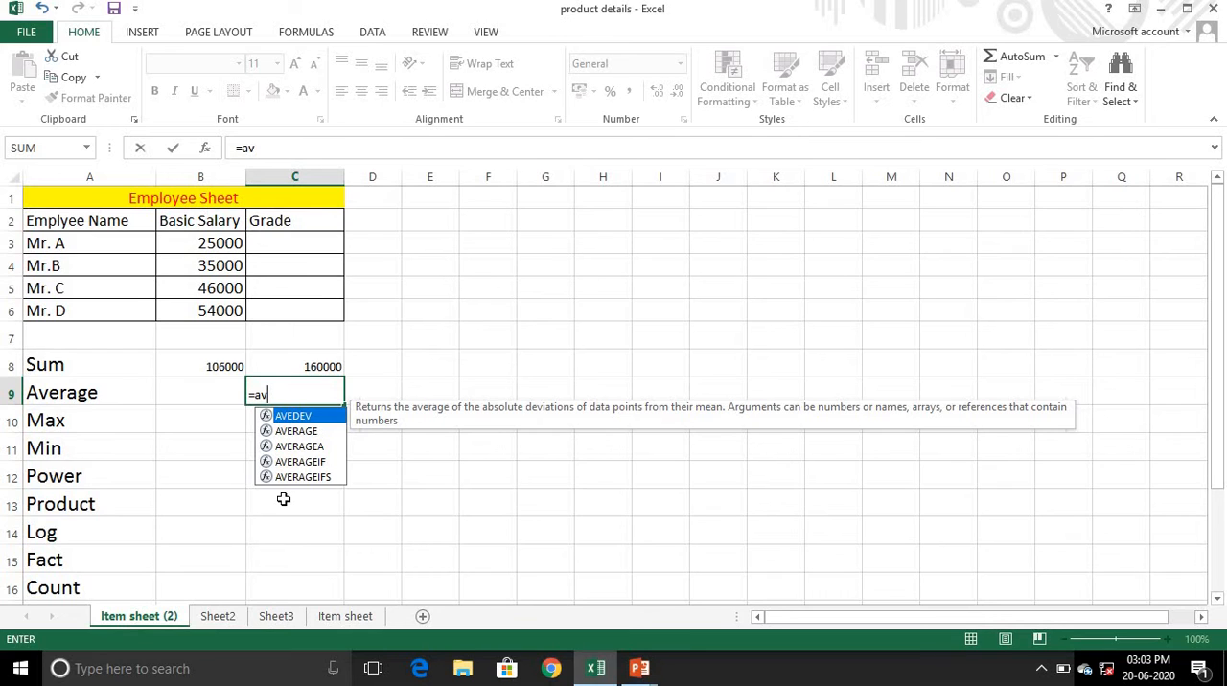
type("erage")
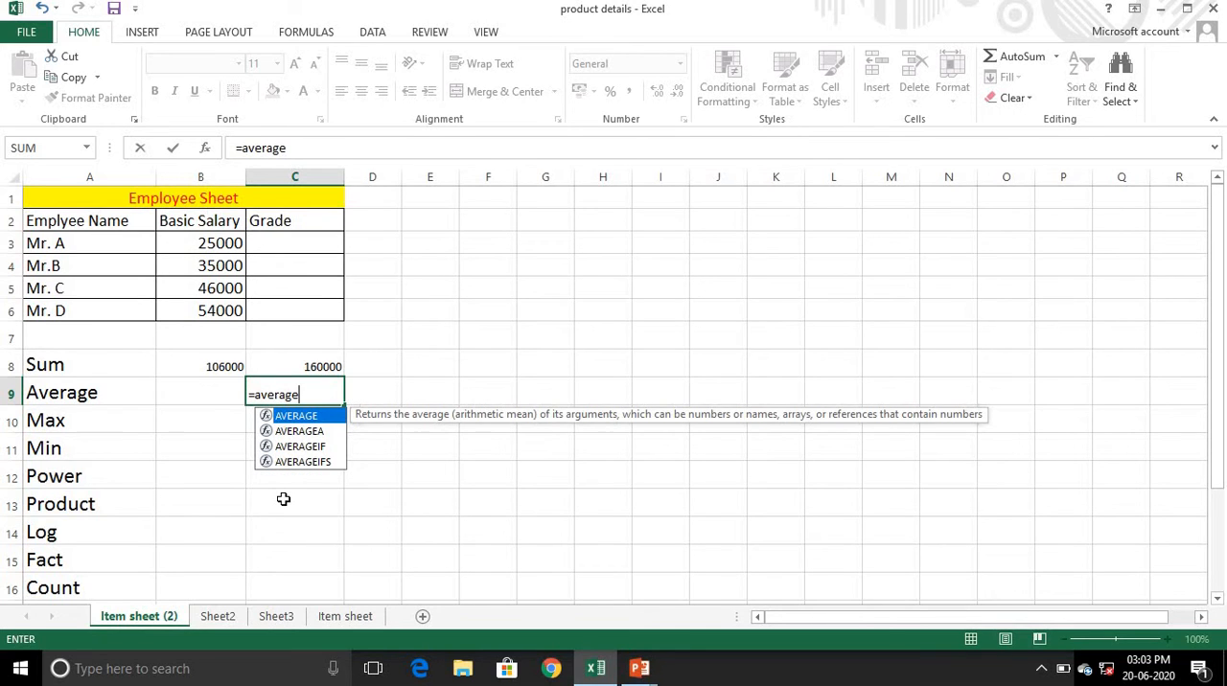
type("(")
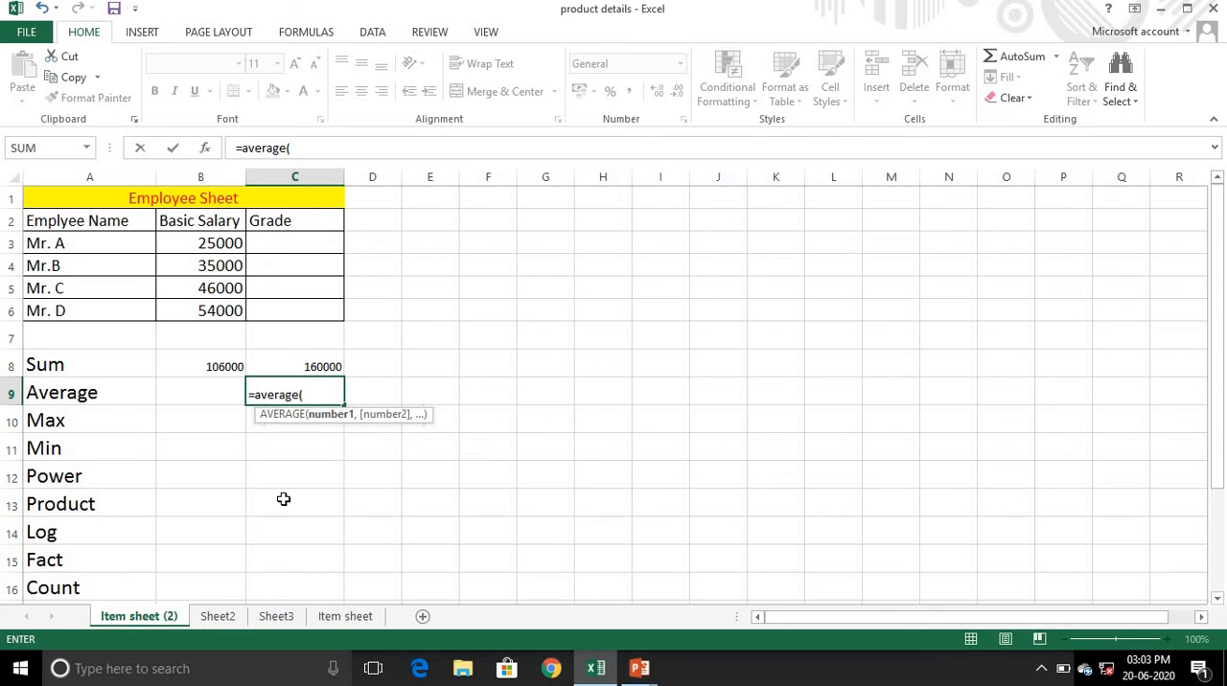
left_click(203, 241)
left_click_drag(207, 282, 217, 309)
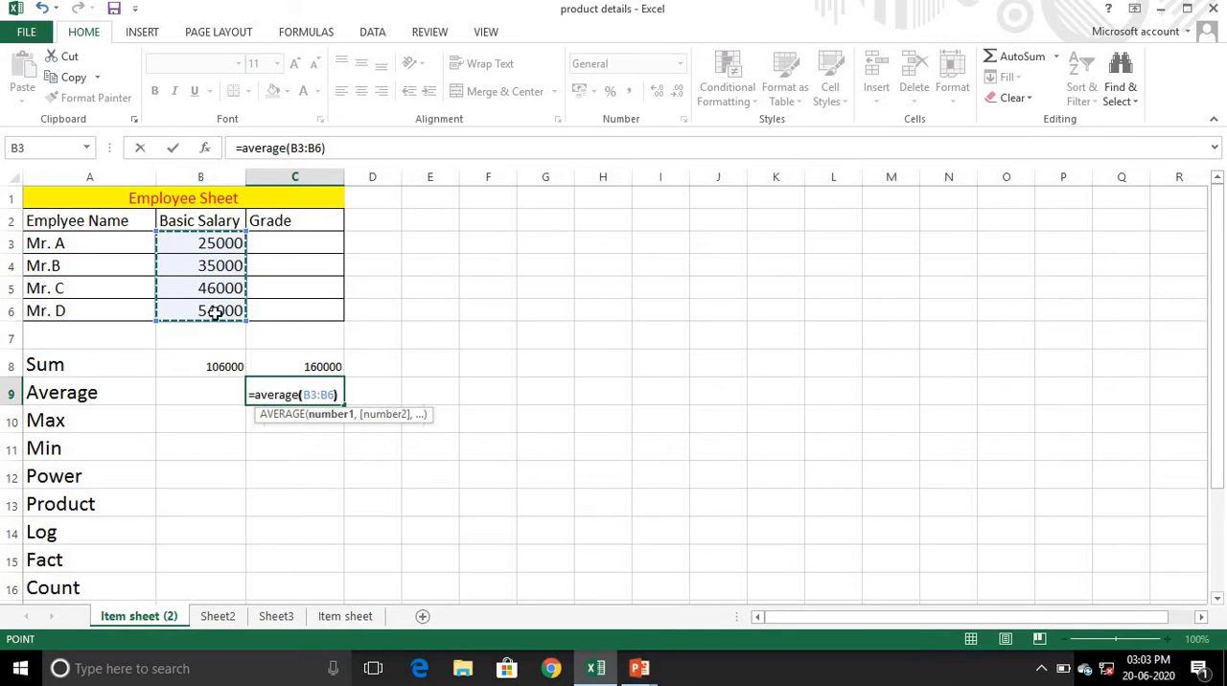
type(")")
key("Return")
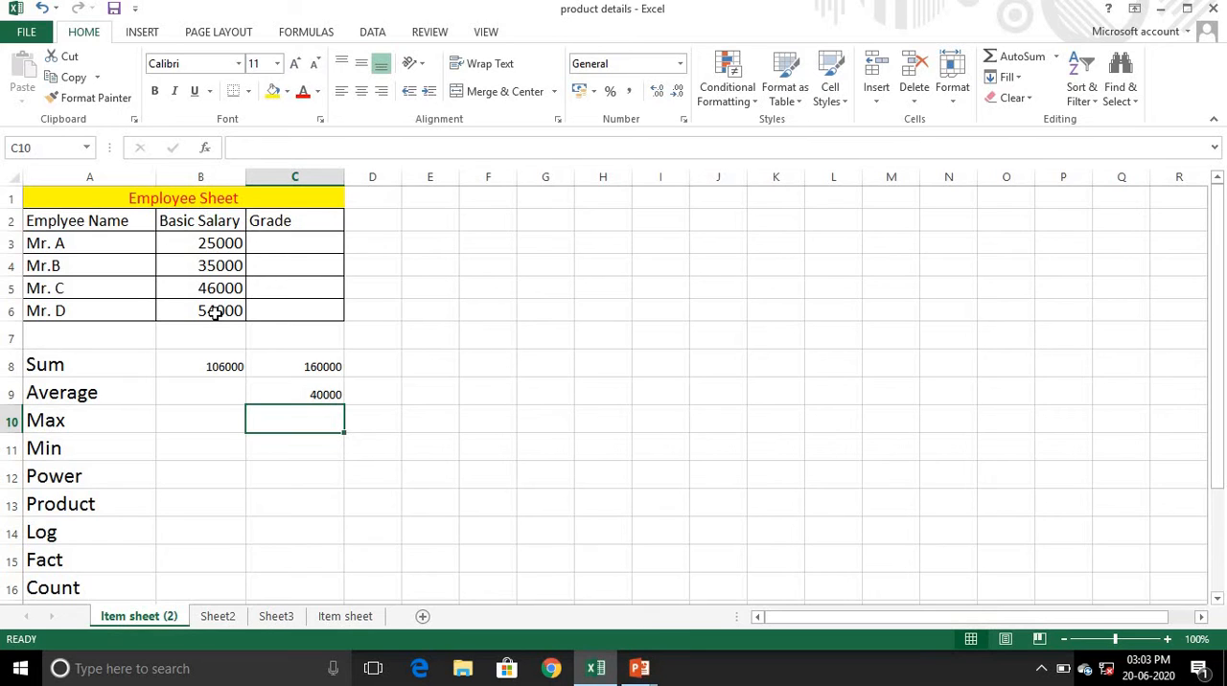
- Find the highest basic salary in cell C10 with =MAX(B3:B6)
type("=")
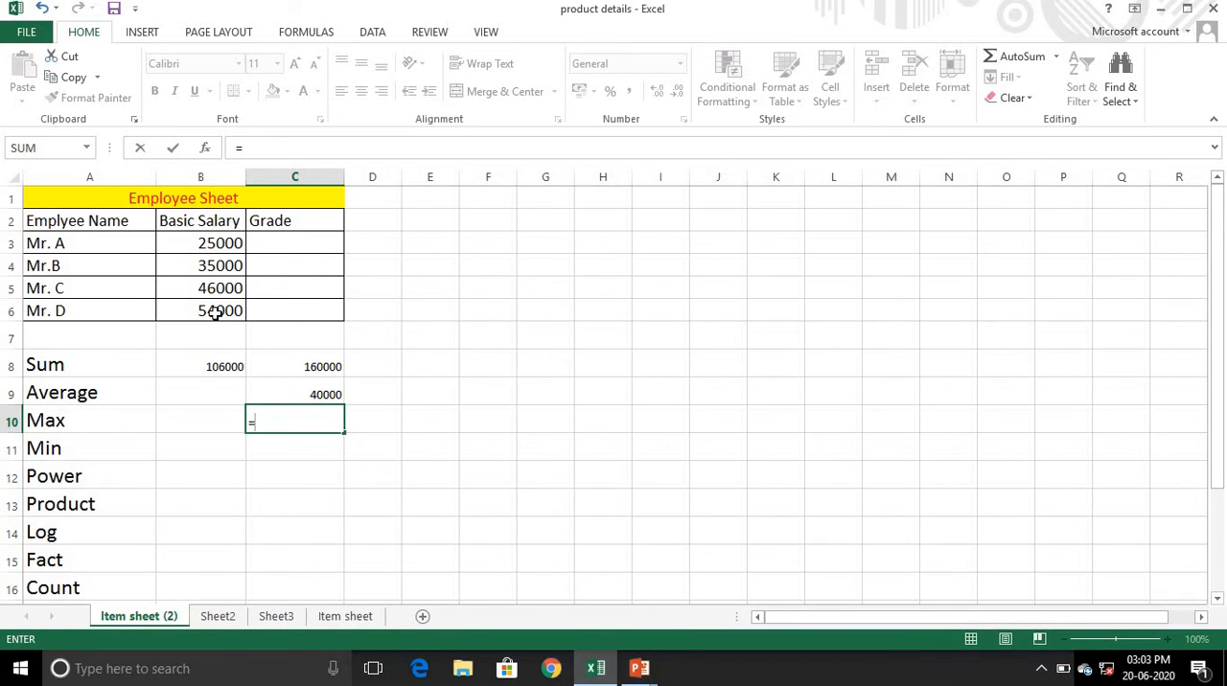
type("ma")
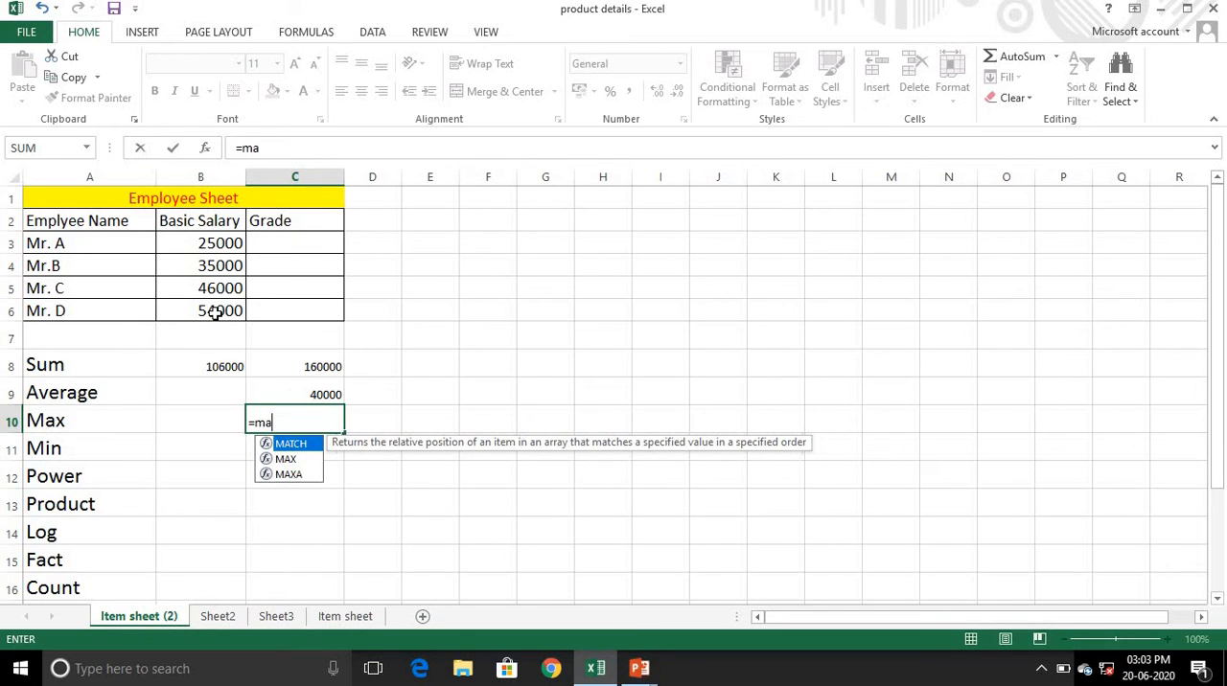
type("x(")
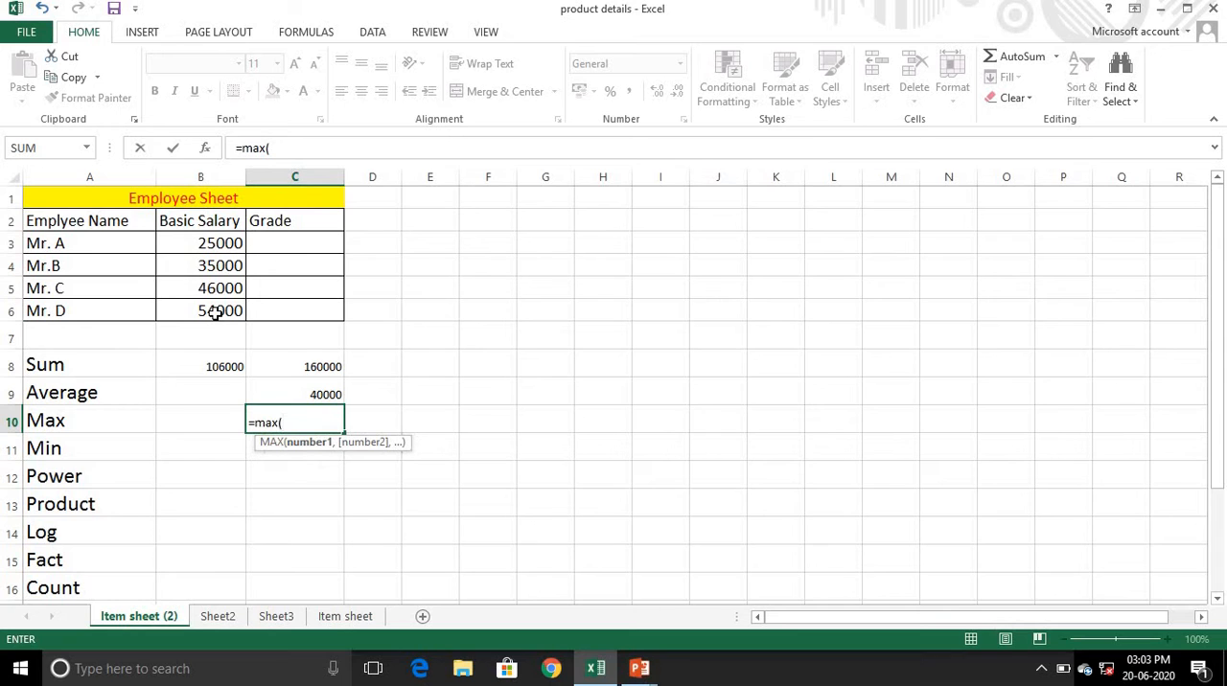
left_click_drag(200, 245, 210, 311)
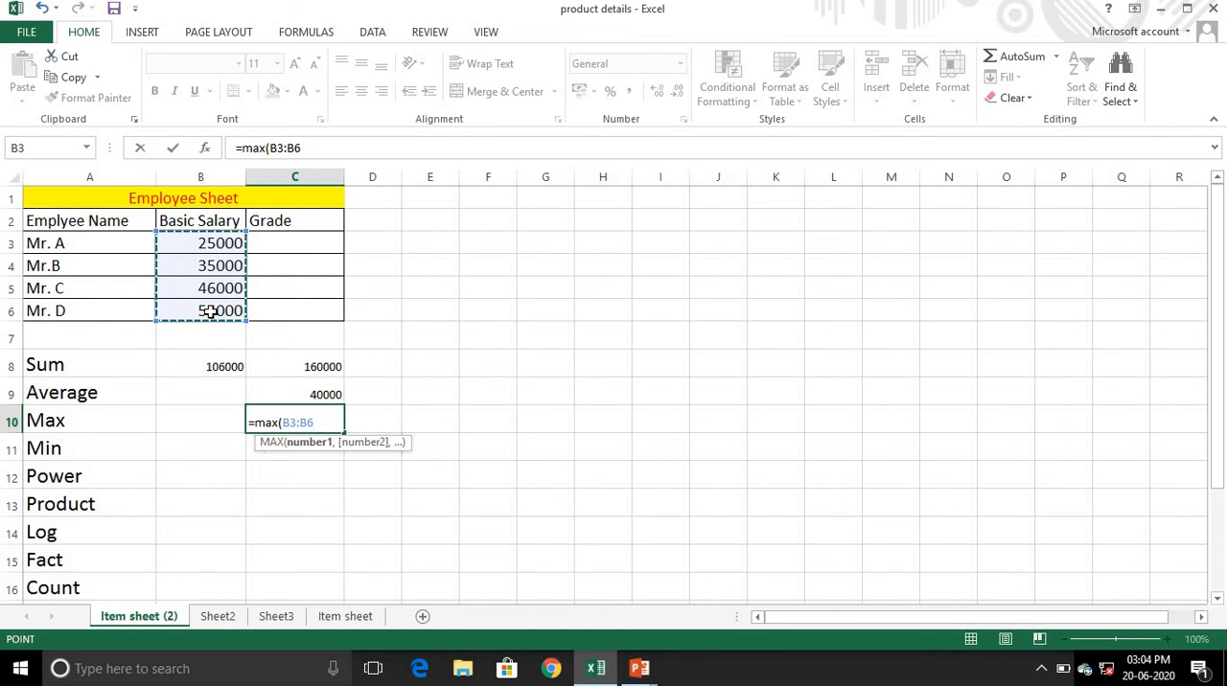
type(")")
key("Return")
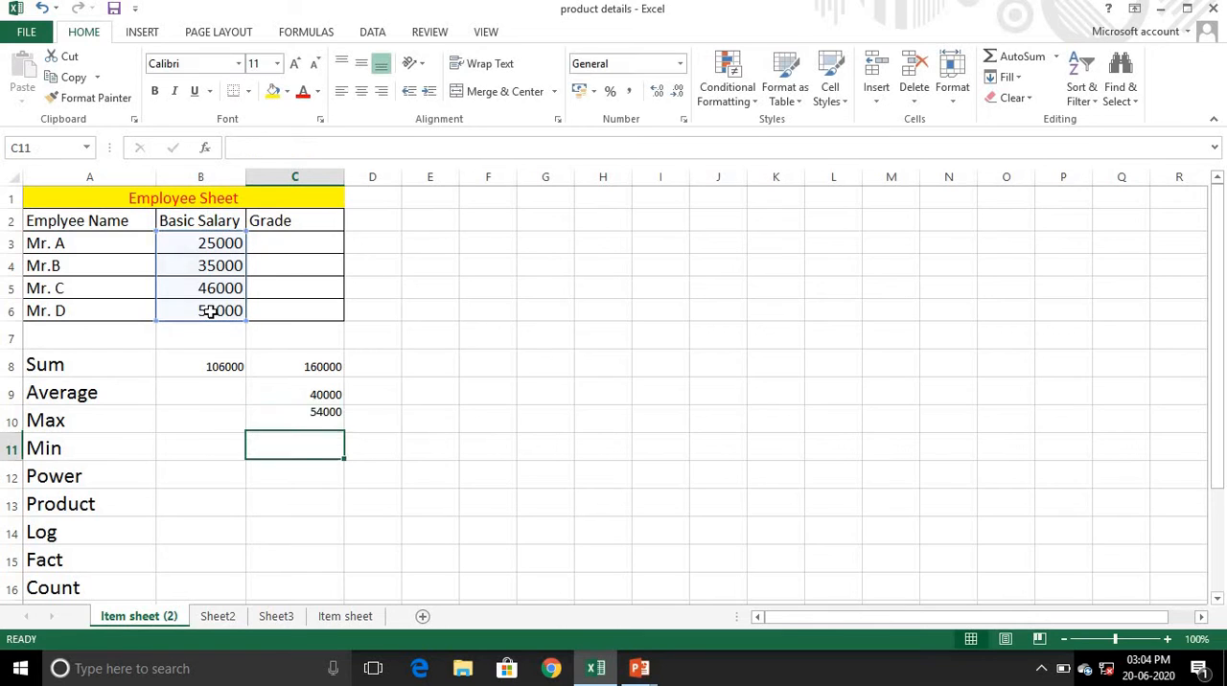
left_click(317, 419)
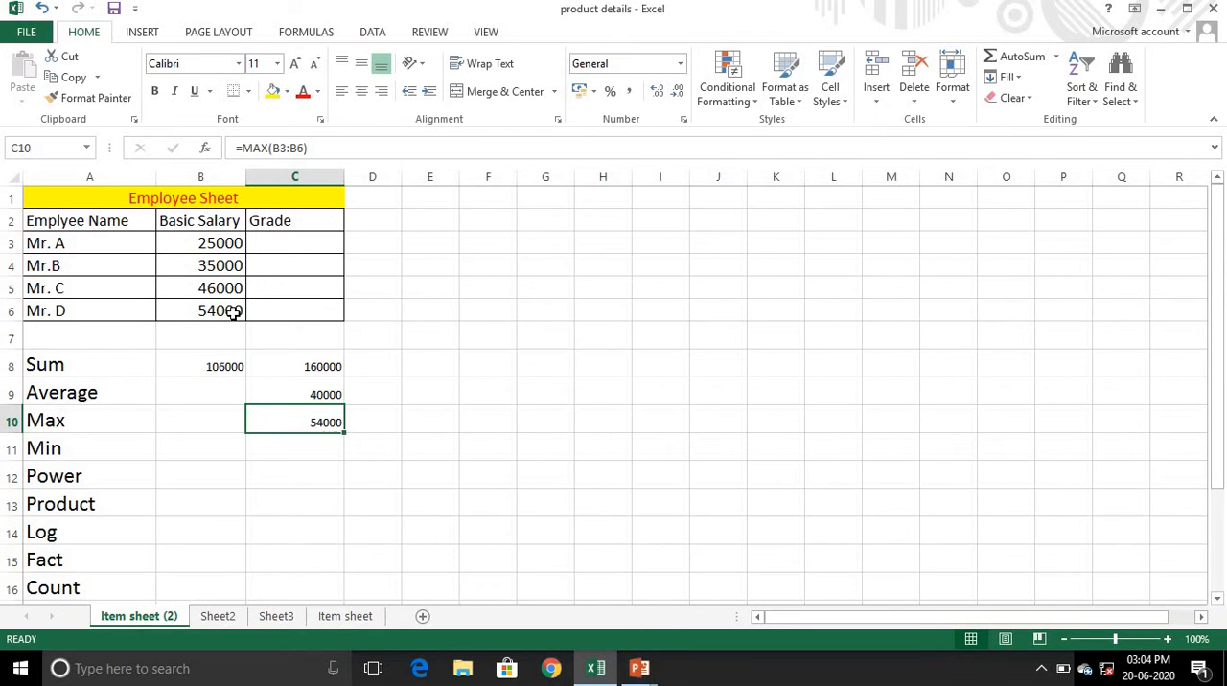
- Find the lowest basic salary in cell C11 with =MIN(B3:B6)
left_click(279, 448)
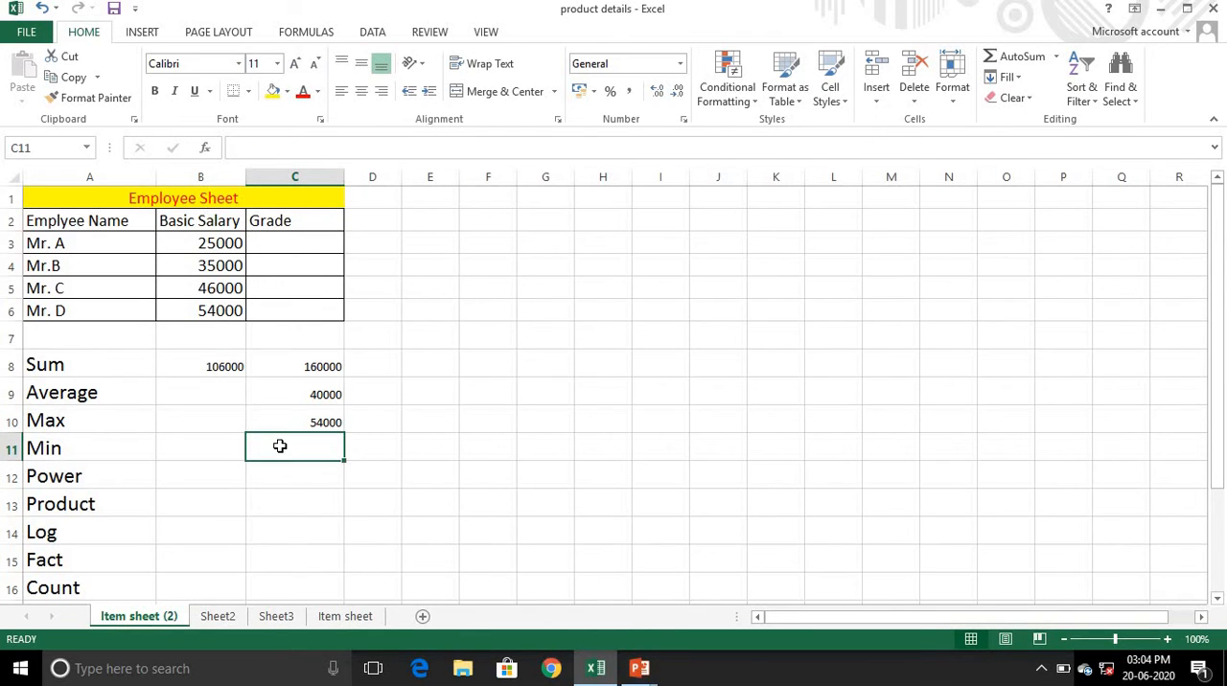
type("=m")
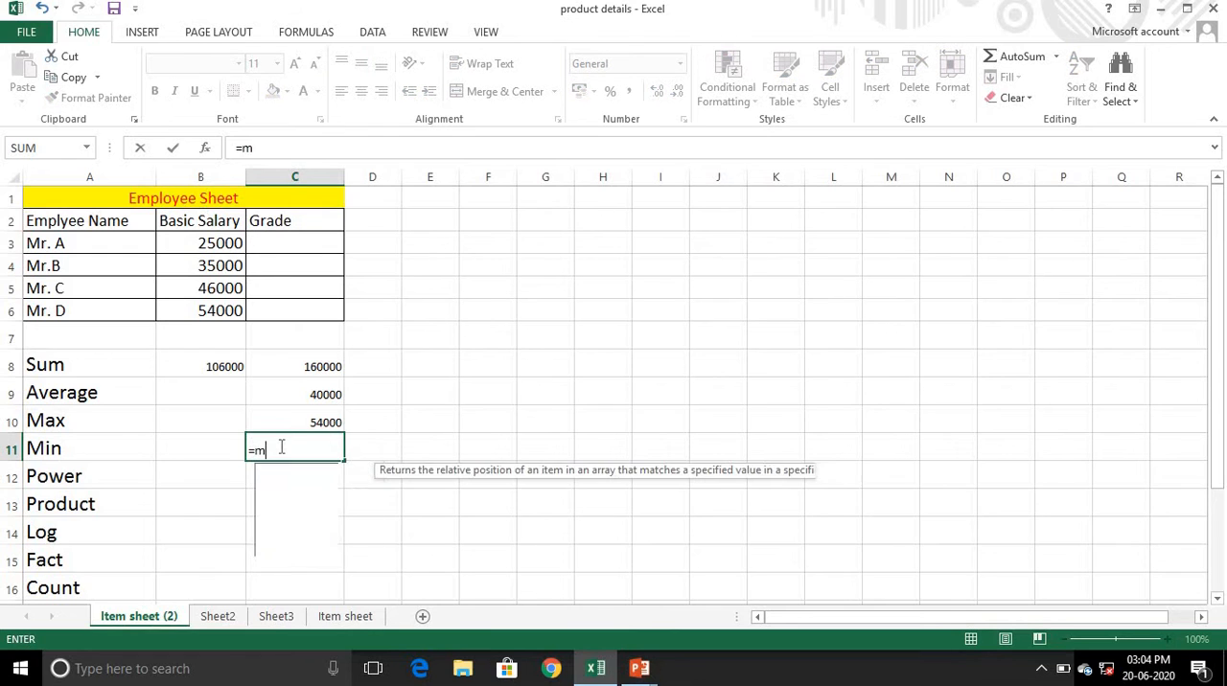
type("in")
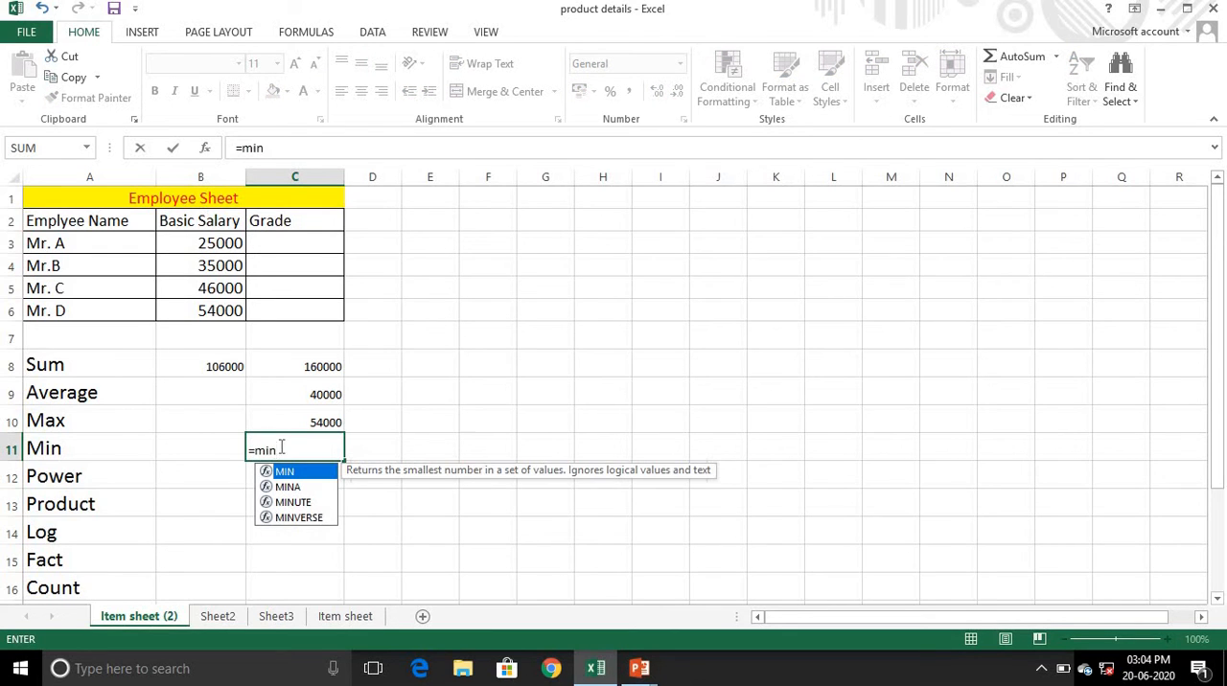
type("(")
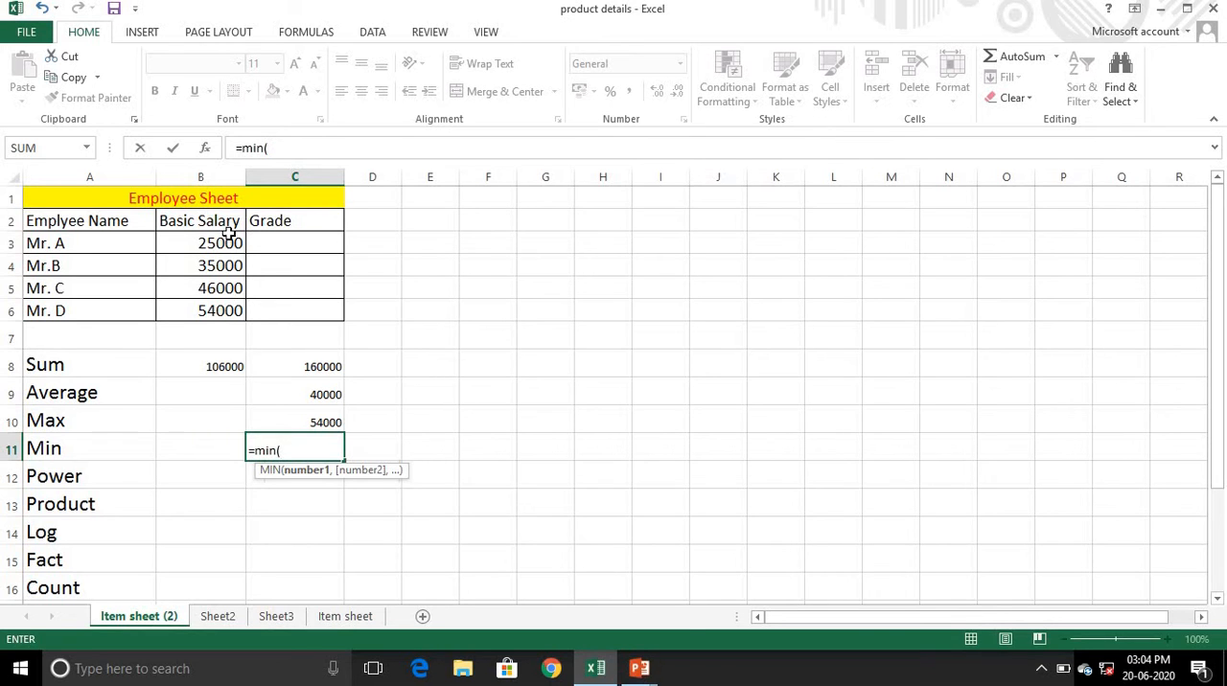
left_click_drag(211, 245, 216, 310)
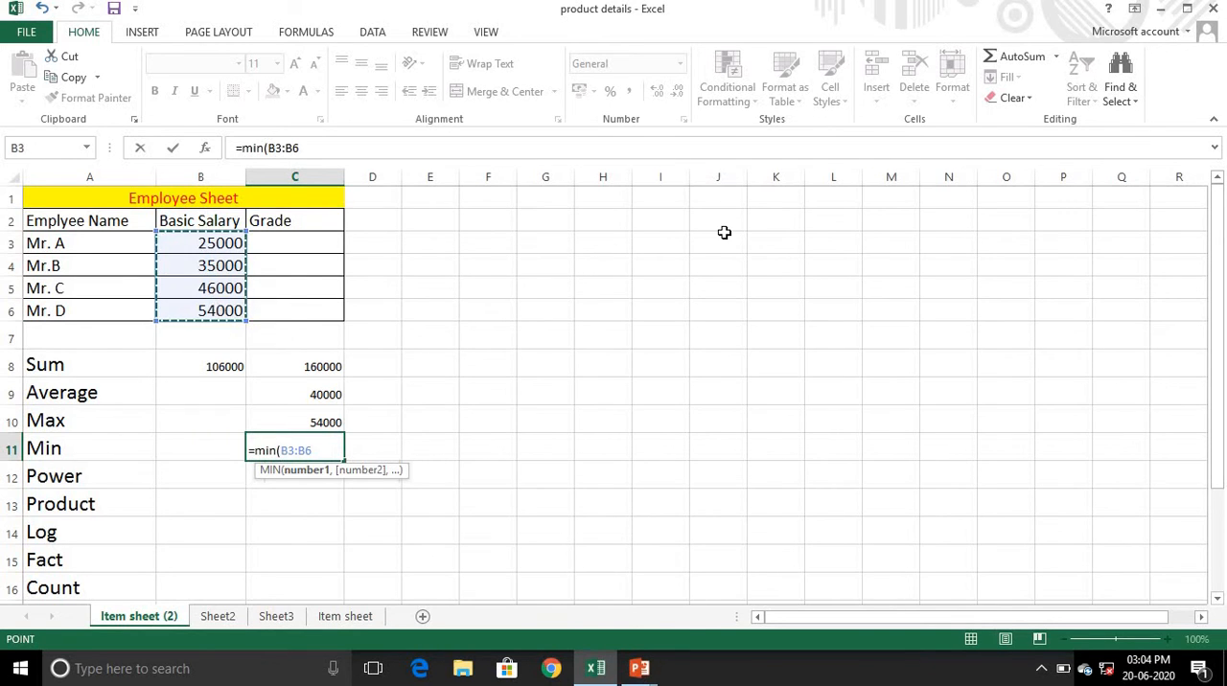
type(")")
key("Return")
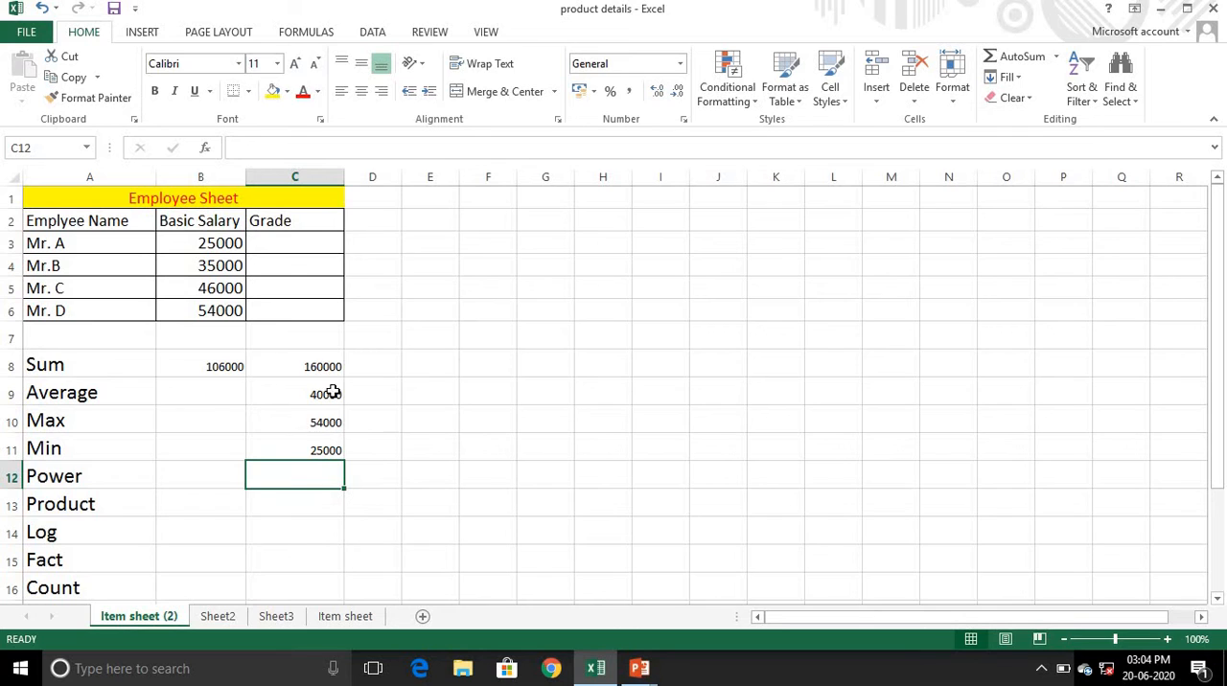
- Enter the label "if" in cell D3 beside the first employee's empty Grade cell
left_click(274, 245)
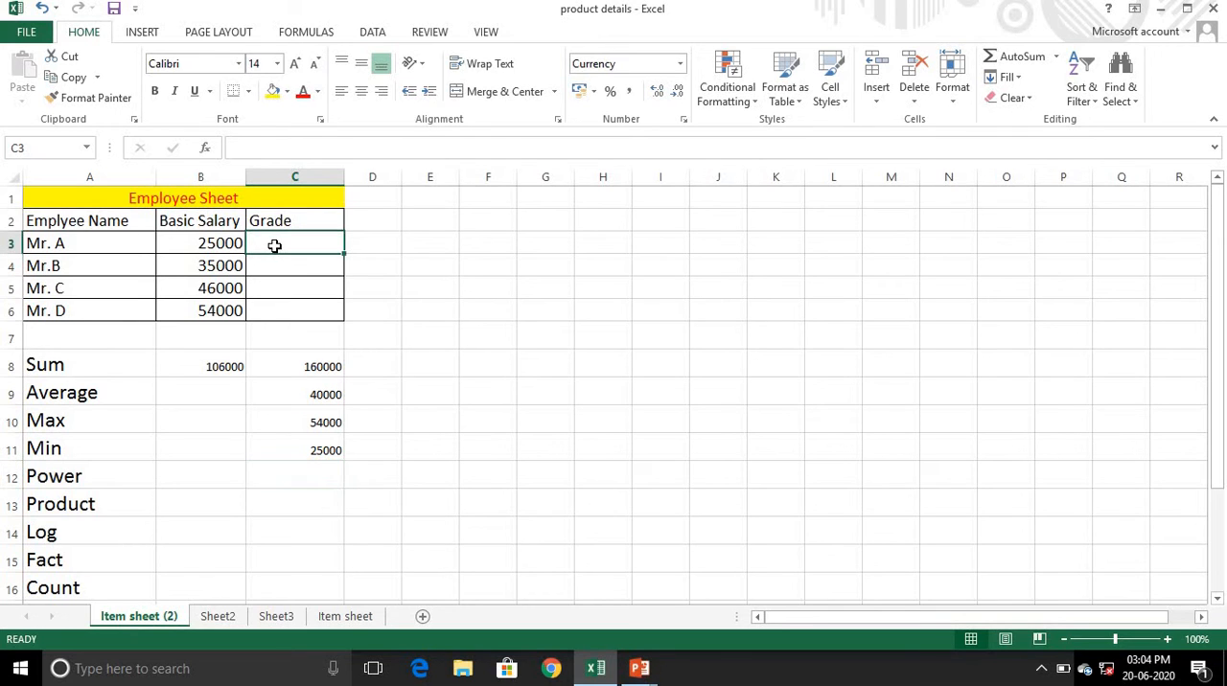
left_click(377, 251)
type("if")
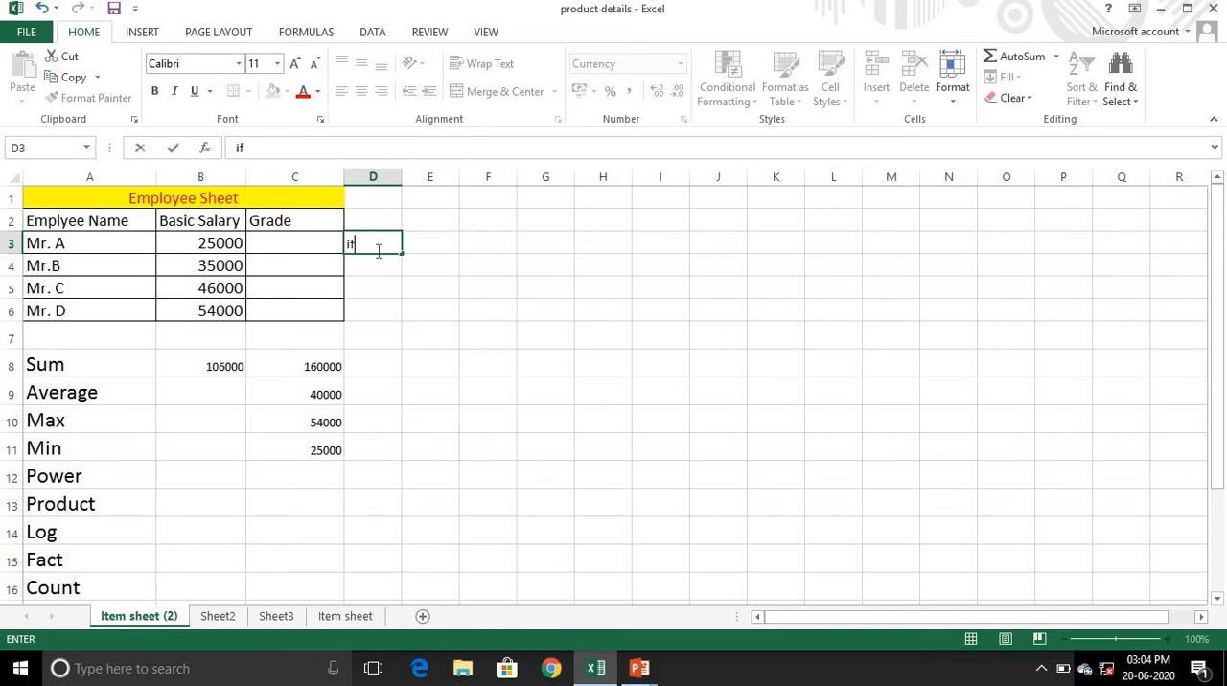
left_click(396, 281)
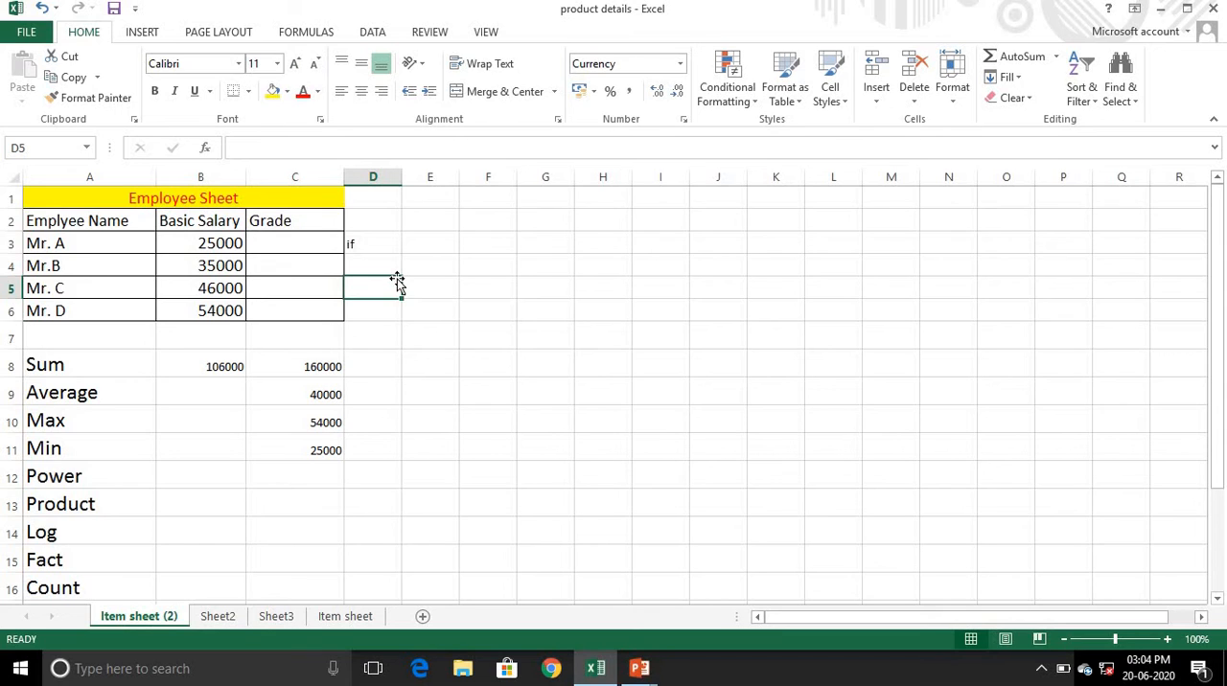
- Grade the first employee in cell C3 with =IF(B3>36000,"A","B")
key("Left")
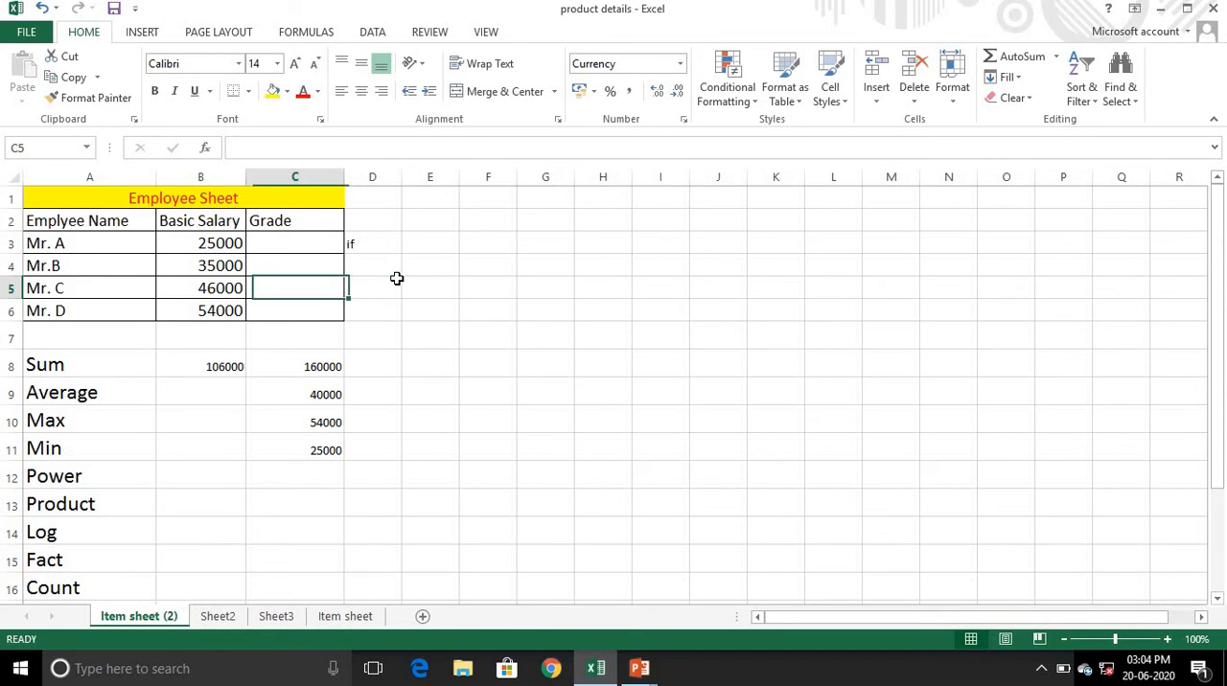
key("Up")
key("Up")
type("=")
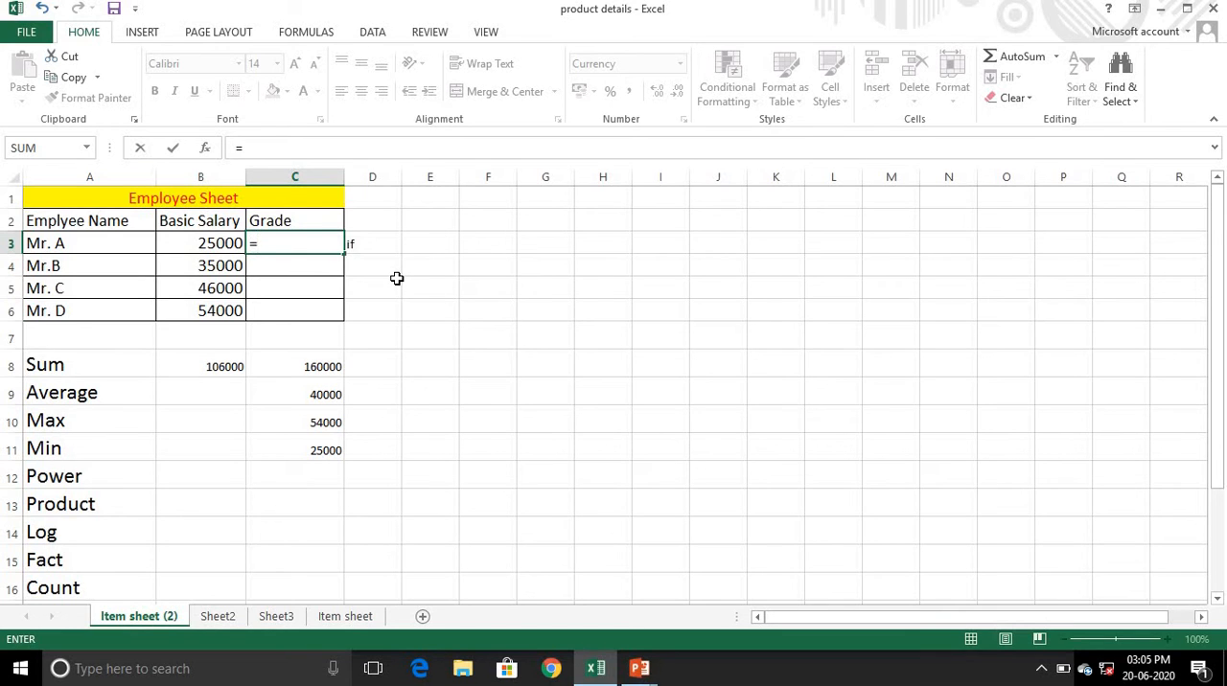
type("if")
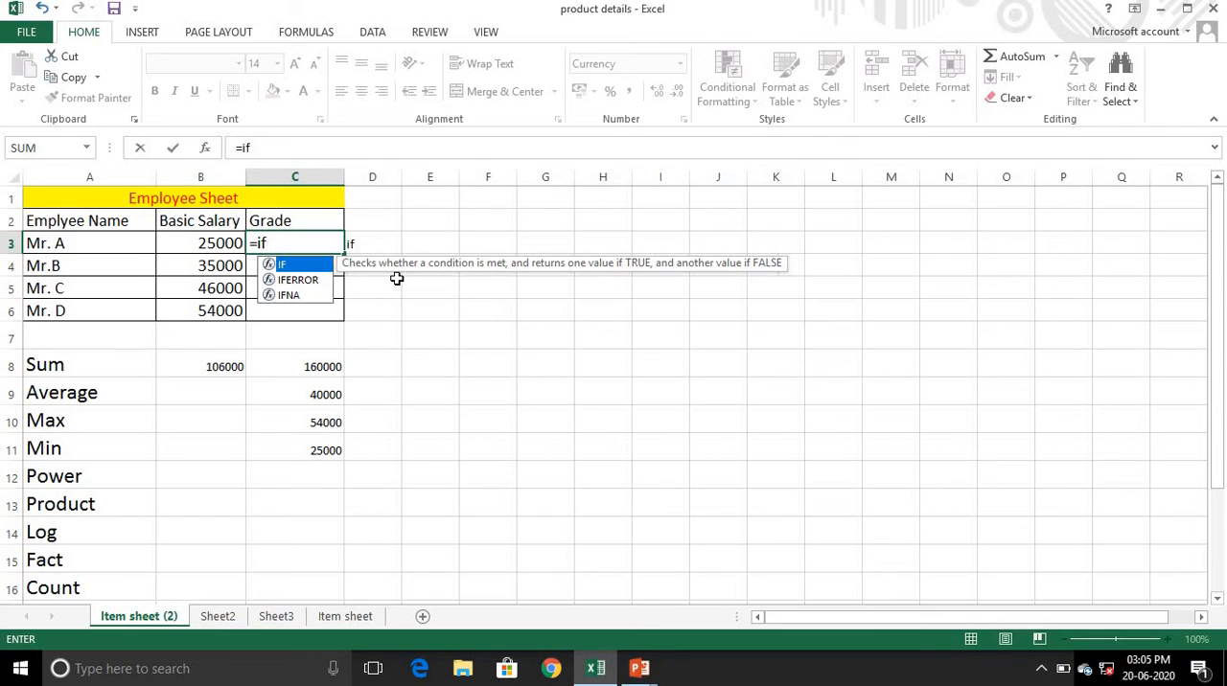
type("(")
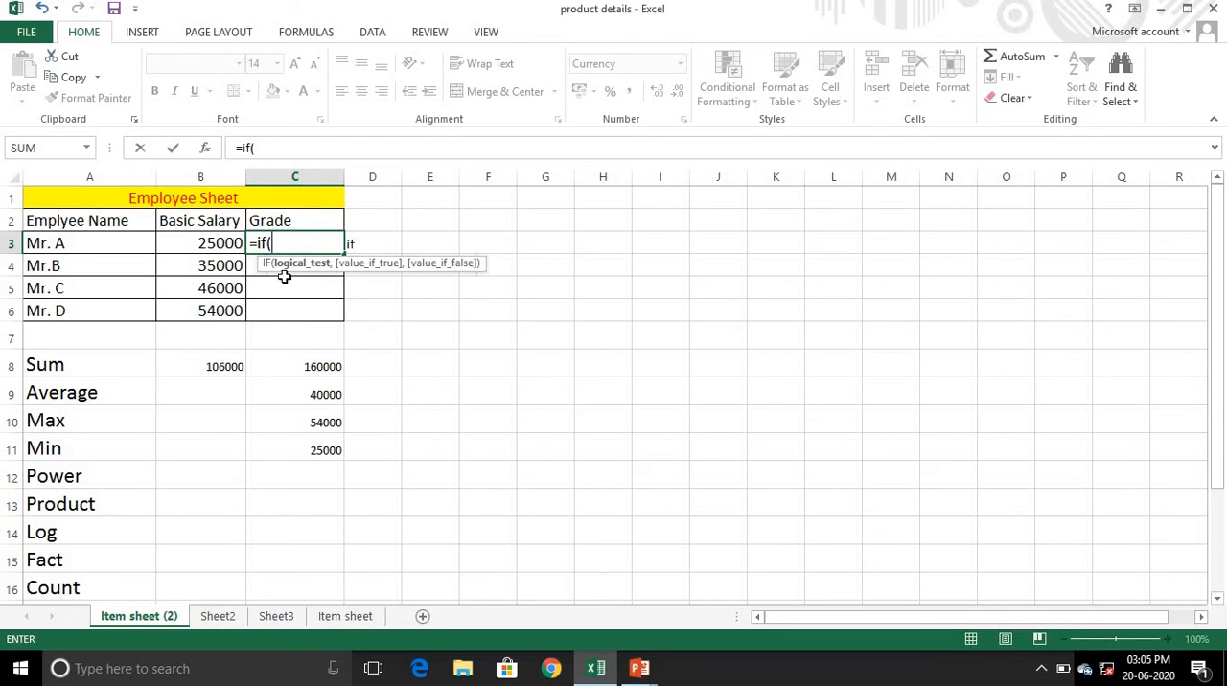
left_click(226, 253)
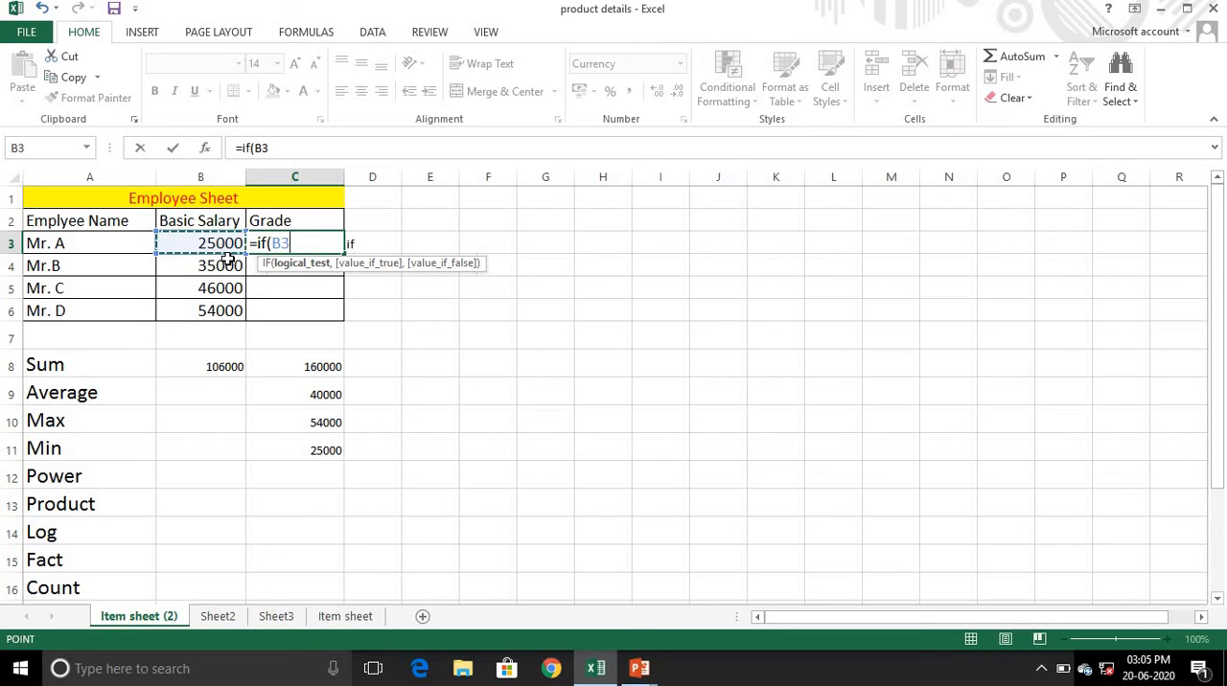
type(">")
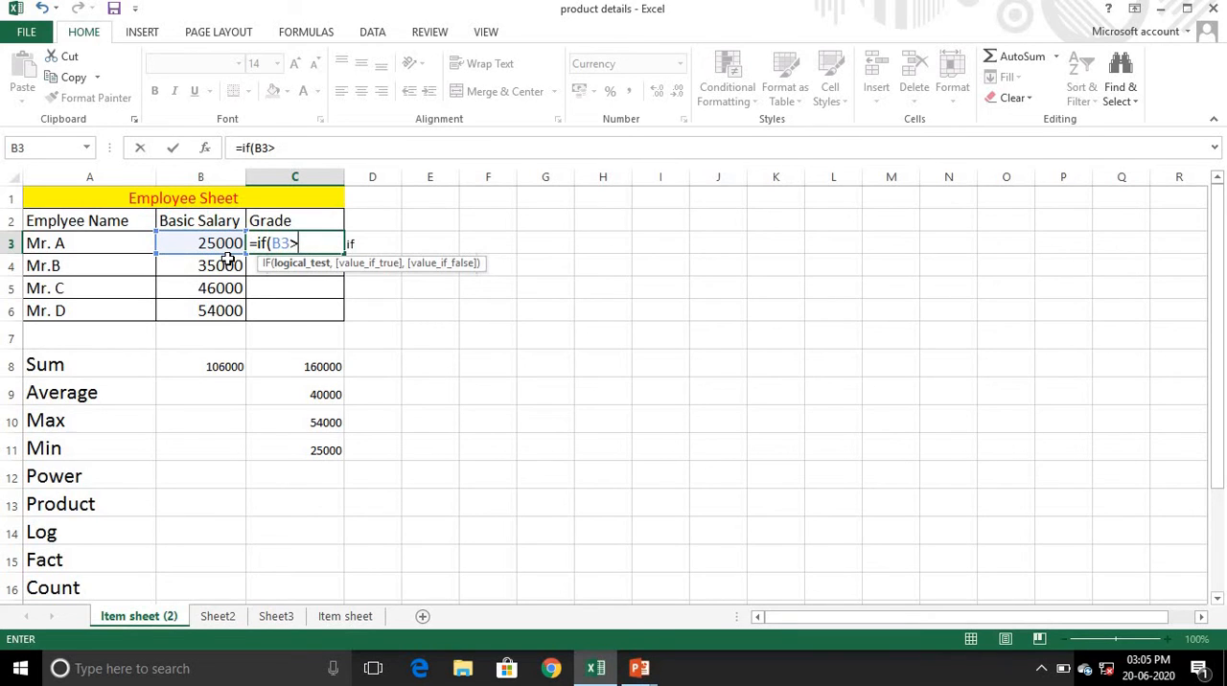
type("36000,\"")
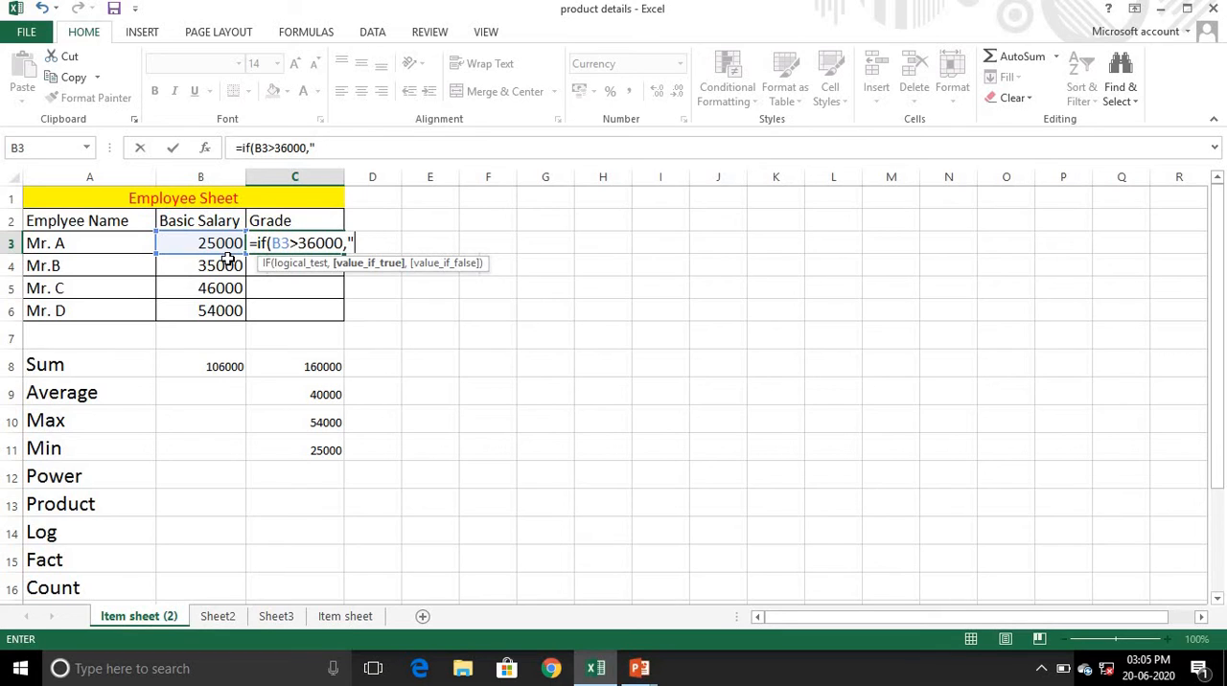
type("A\",\"")
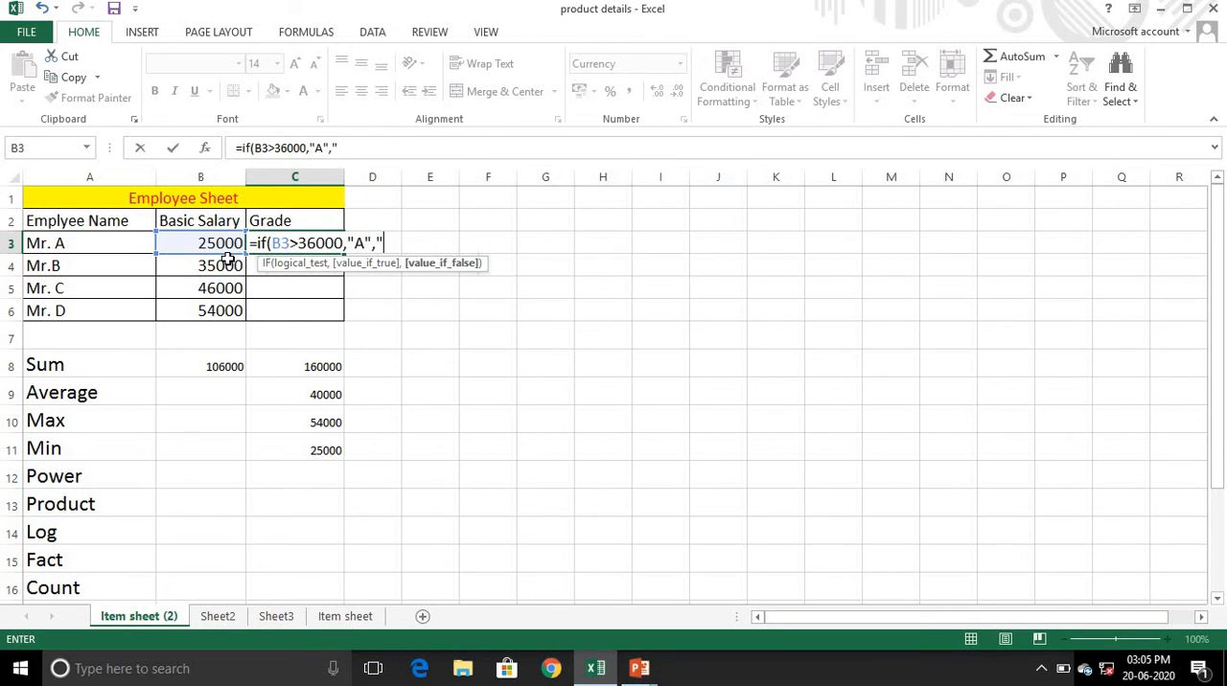
type("B\")")
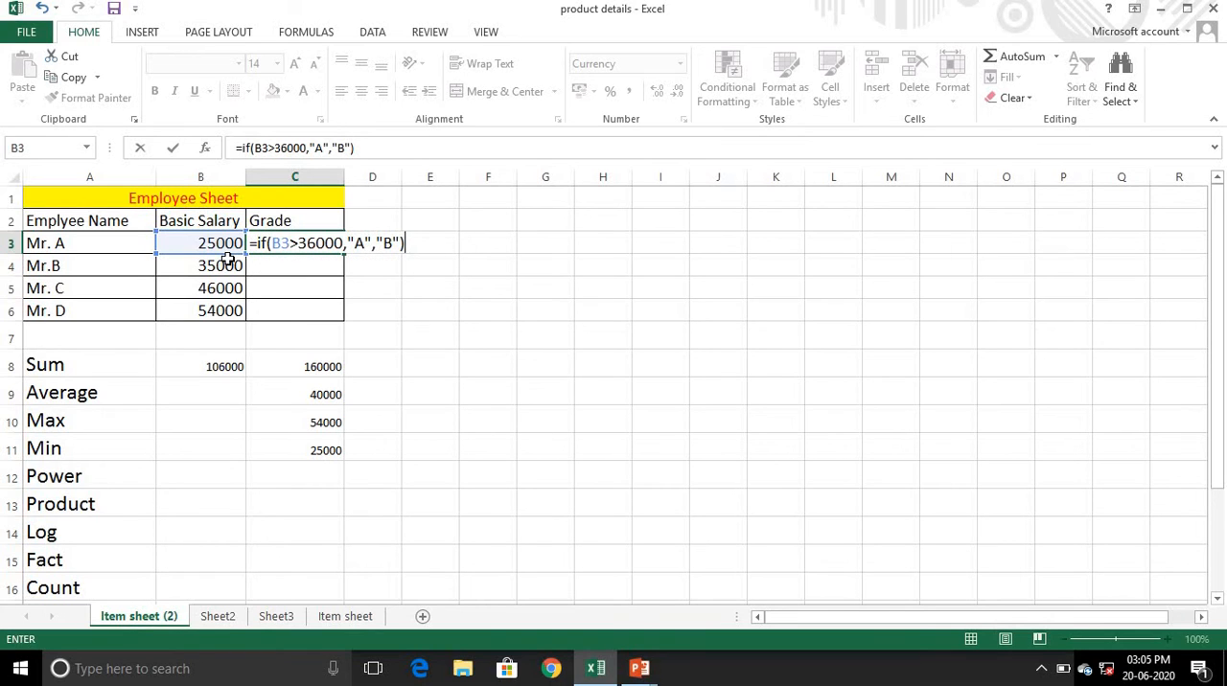
key("Return")
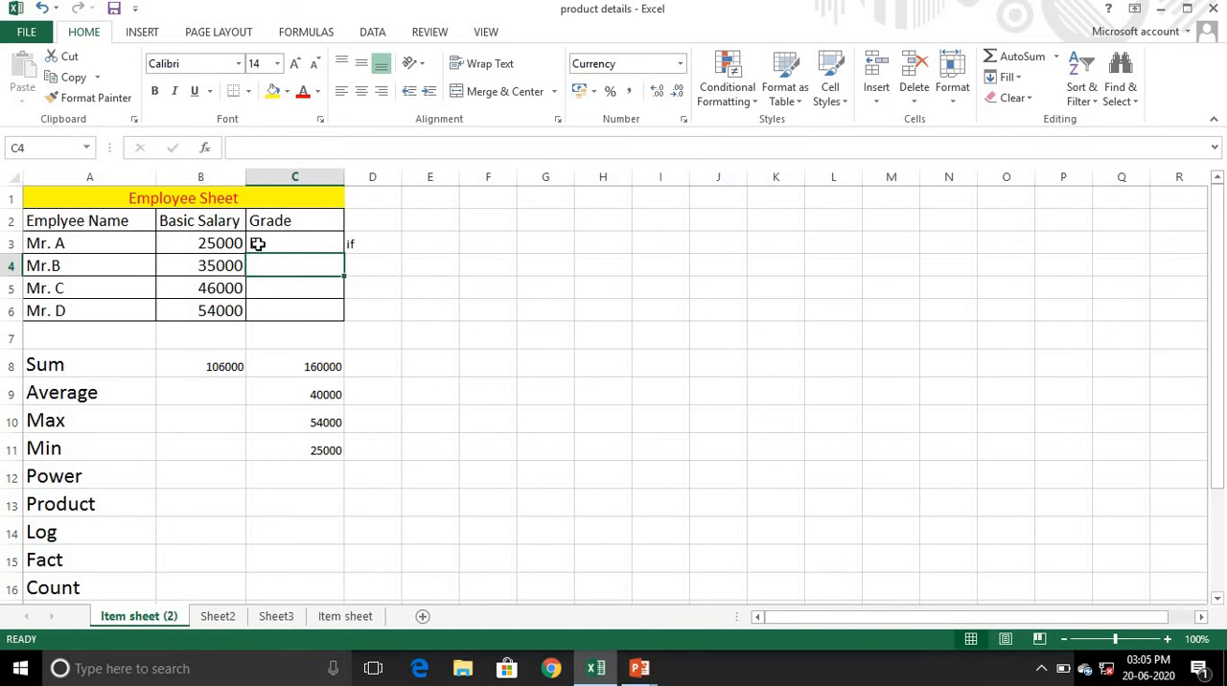
- Fill the grade formula from C3 down through C6 for the remaining employees
left_click(256, 242)
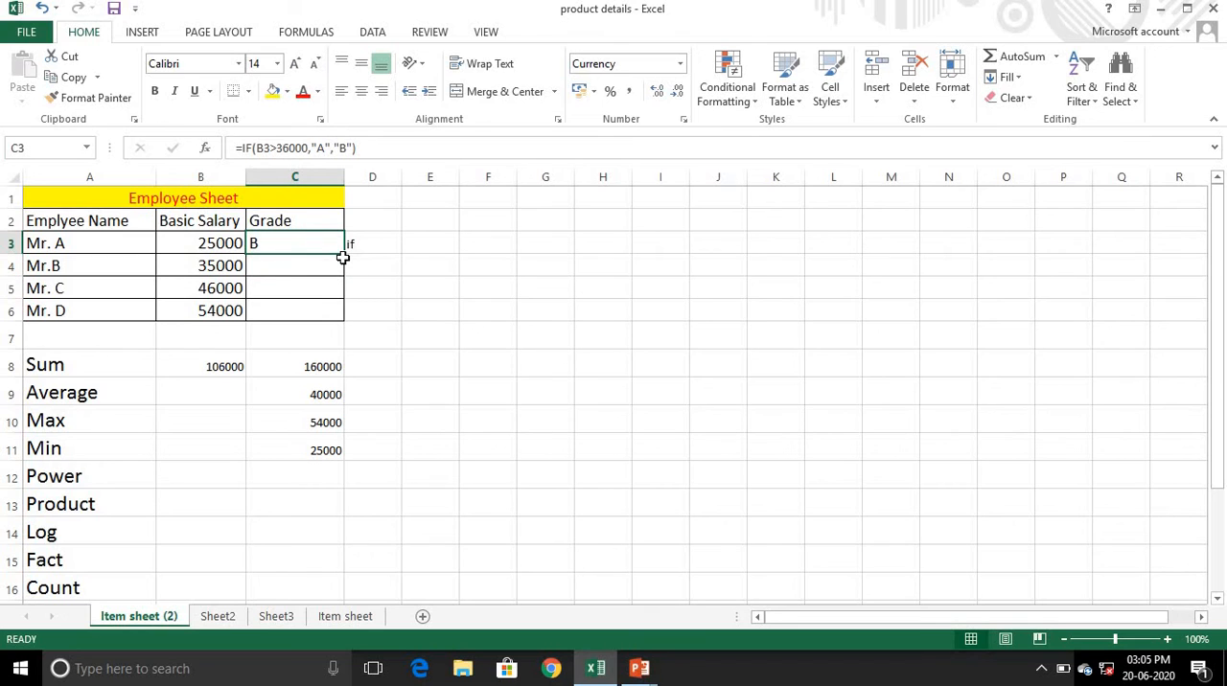
left_click_drag(342, 257, 343, 320)
left_click(275, 245)
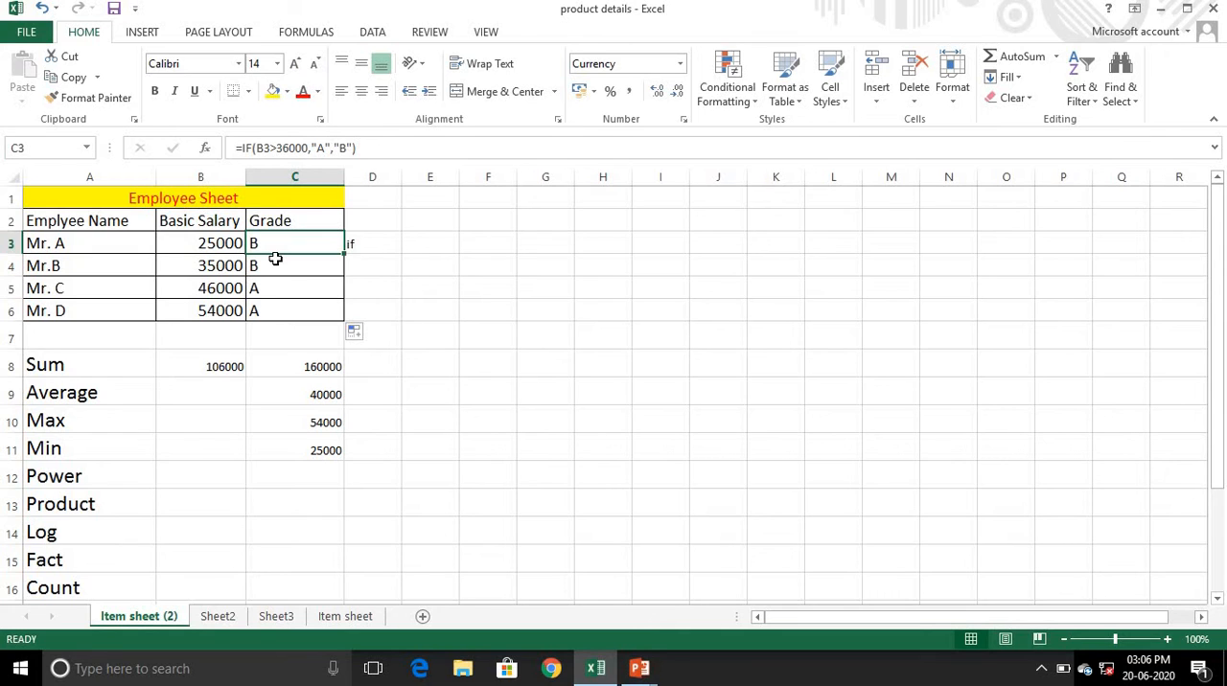
- Calculate 5 raised to the power 3 in cell C12 with =POWER(5,3)
left_click(290, 476)
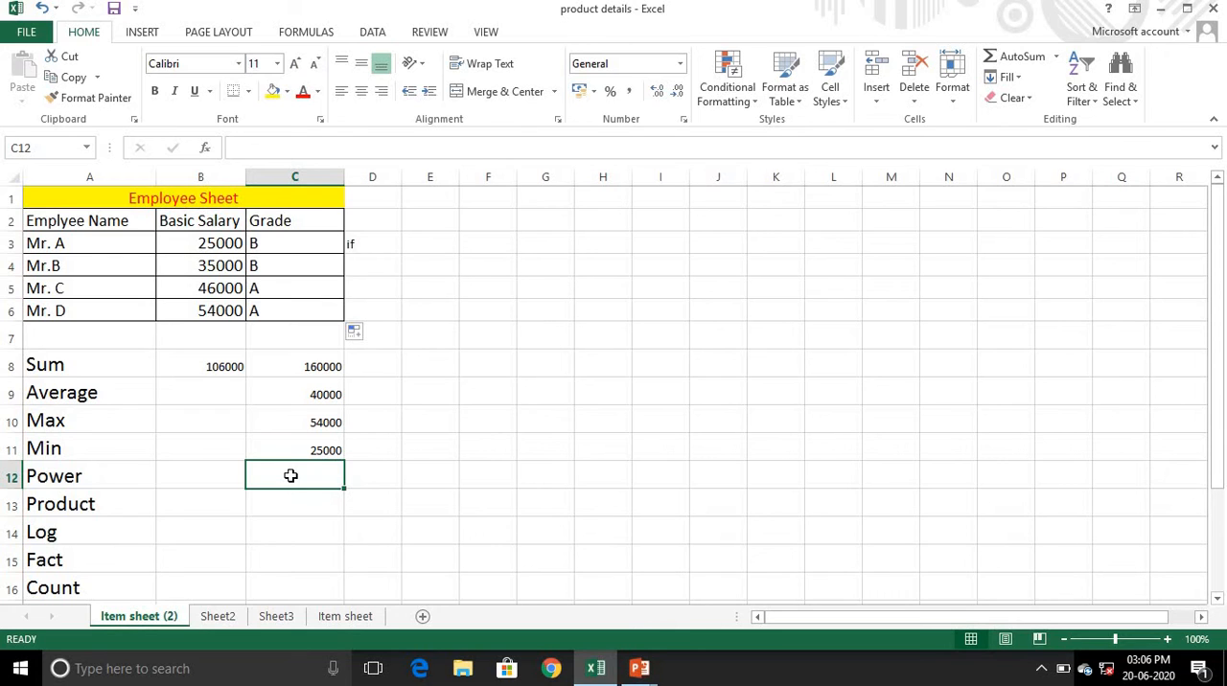
type("=po")
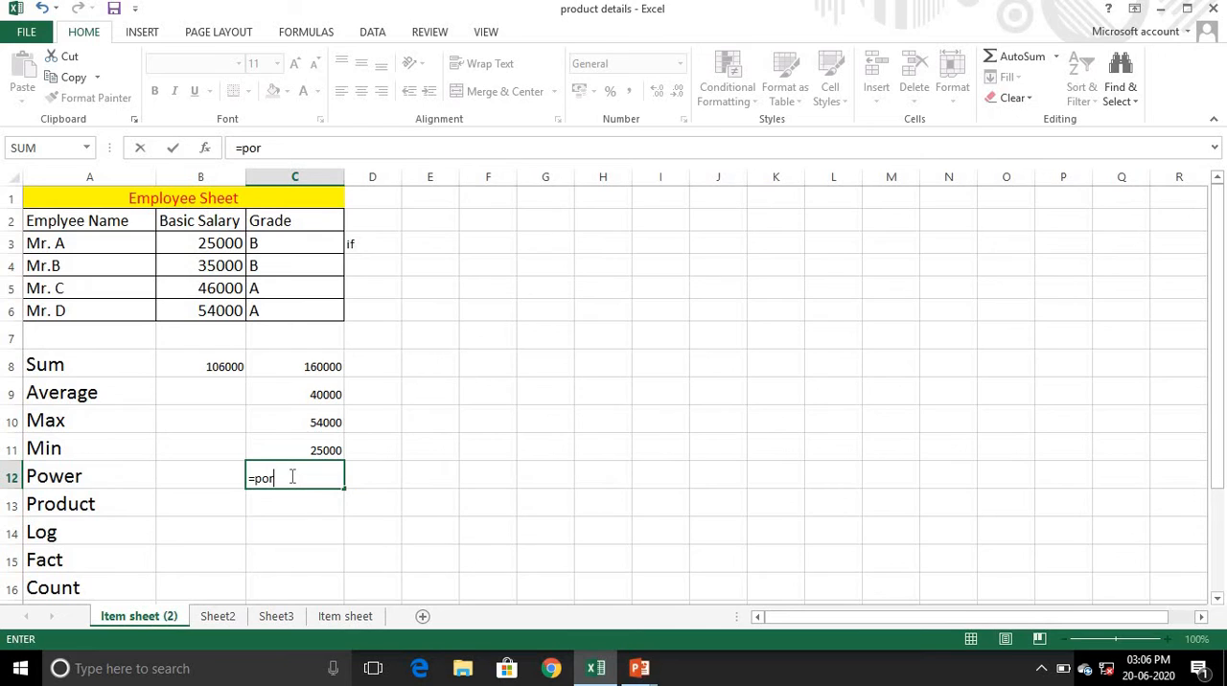
type("wer")
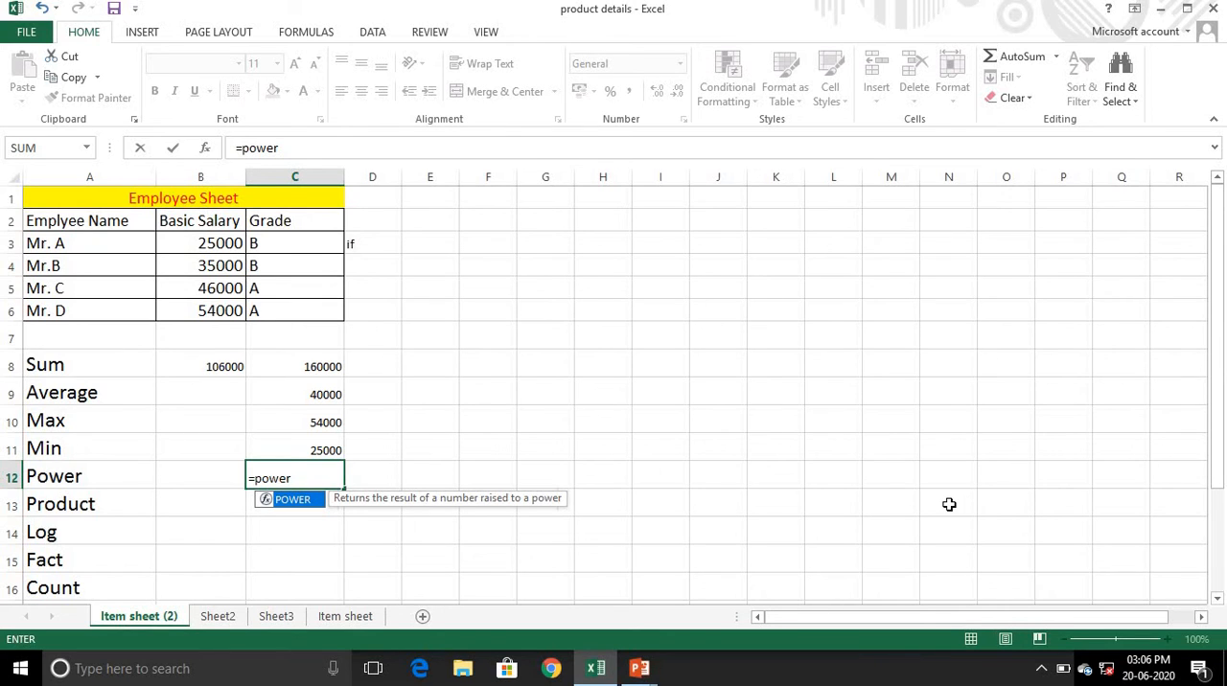
type("(")
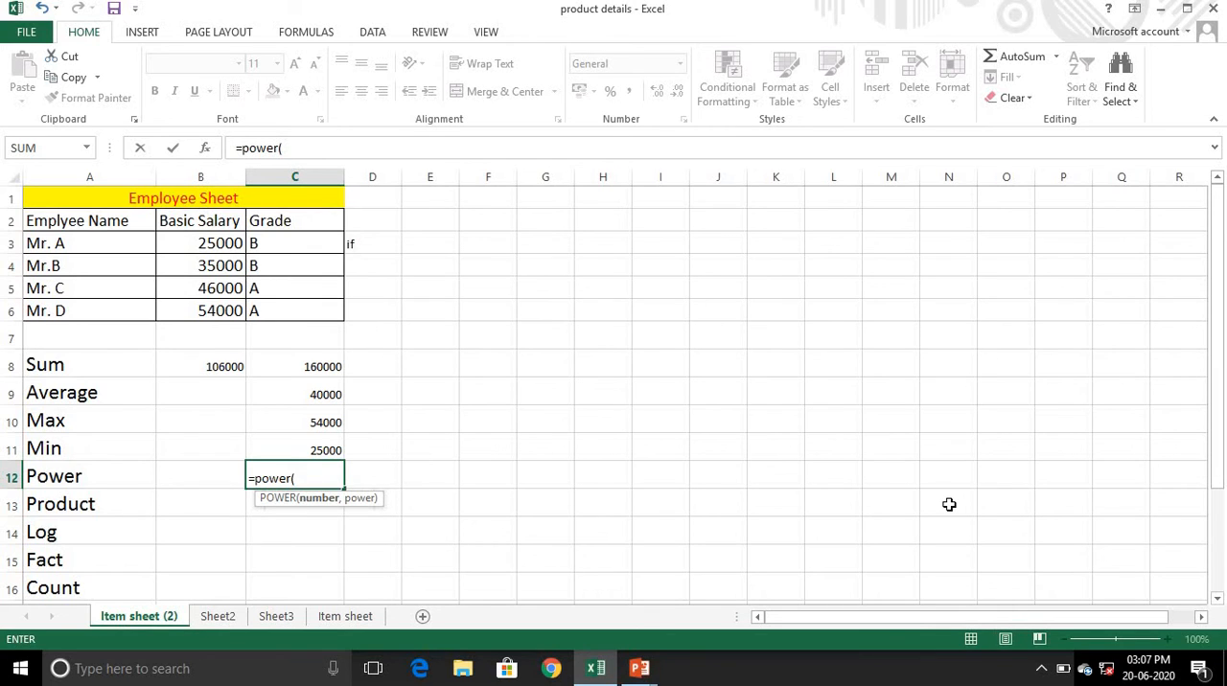
type("5,3)")
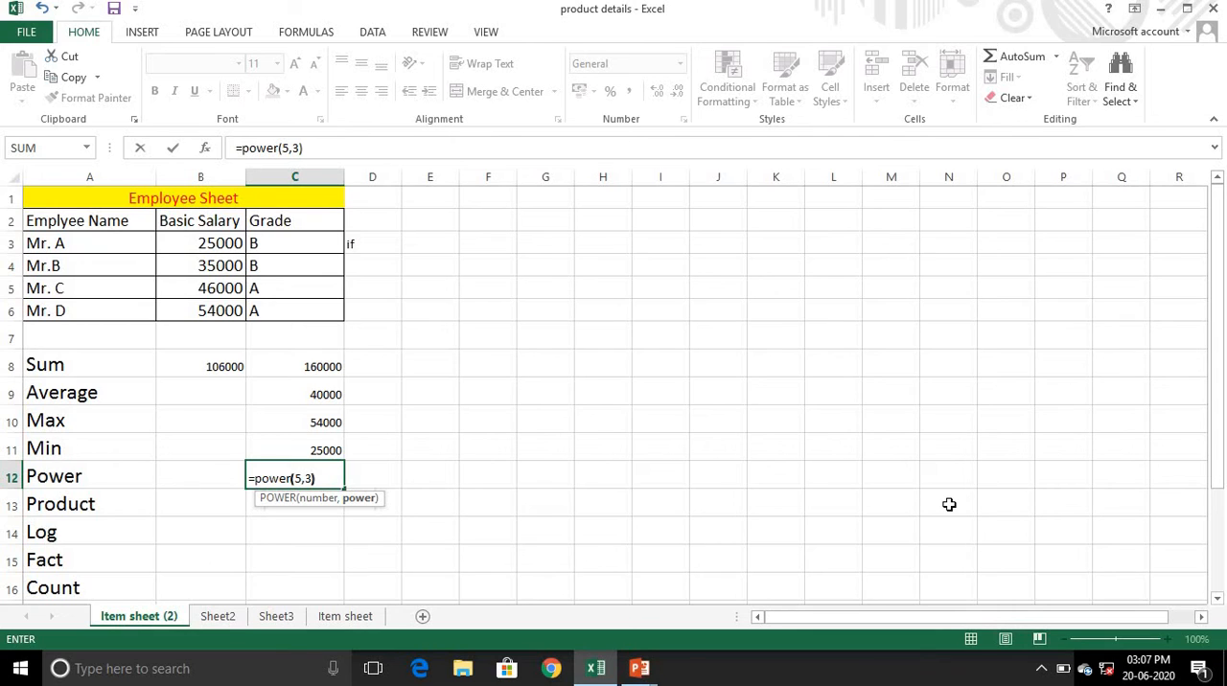
key("Return")
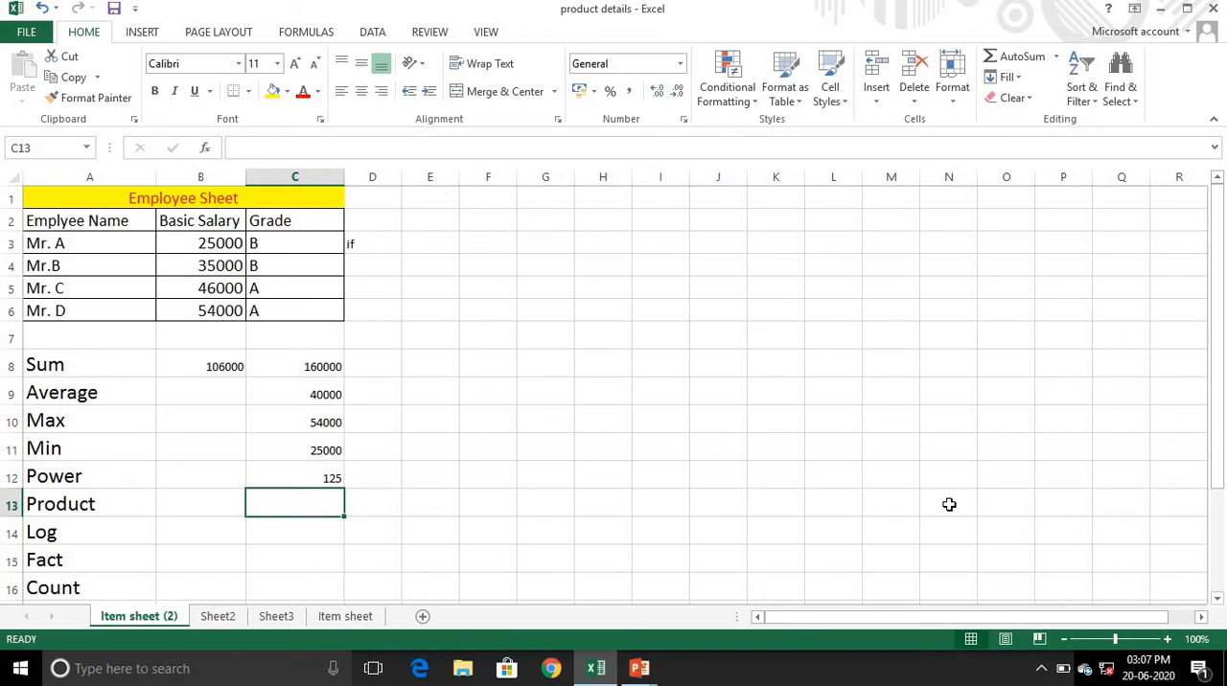
- Multiply the basic salaries in B4 and B5 in cell C13 with =PRODUCT(B4,B5)
type("=")
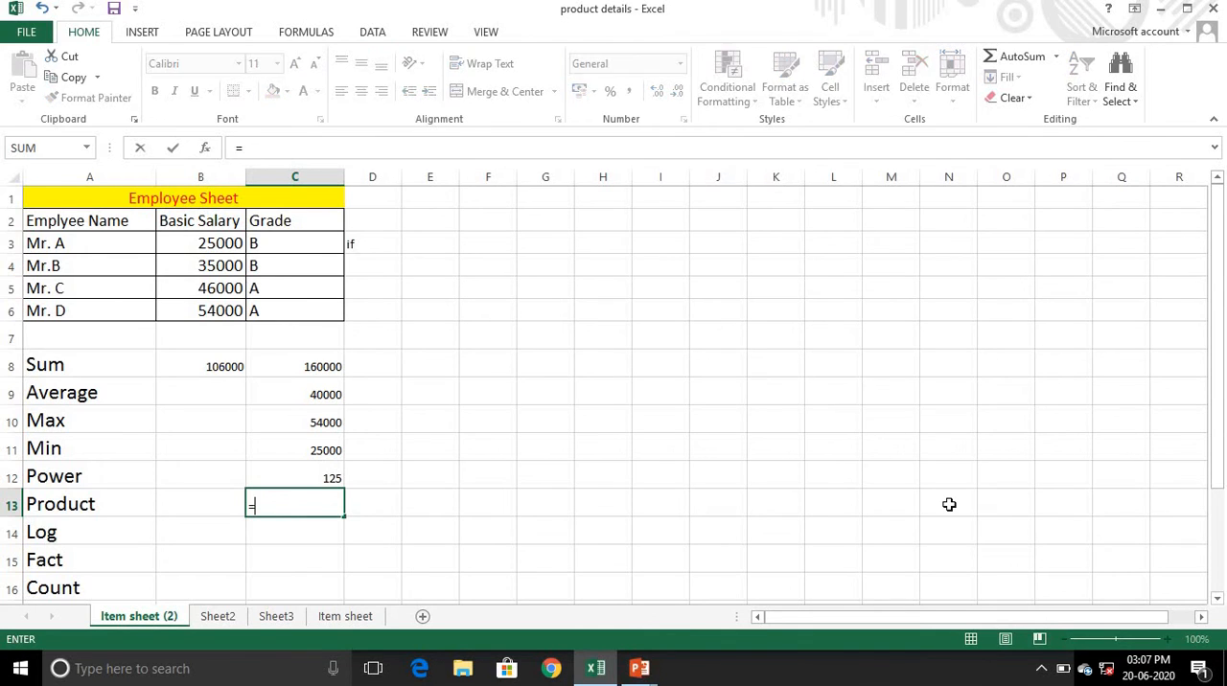
type("product")
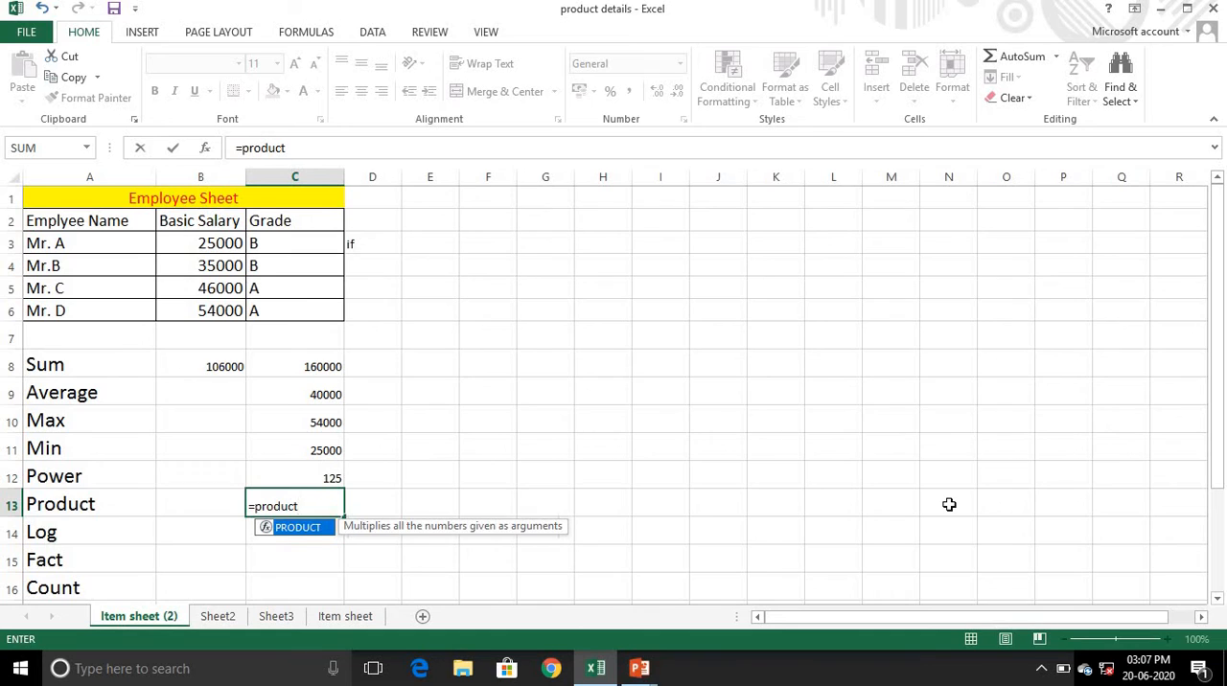
type("(")
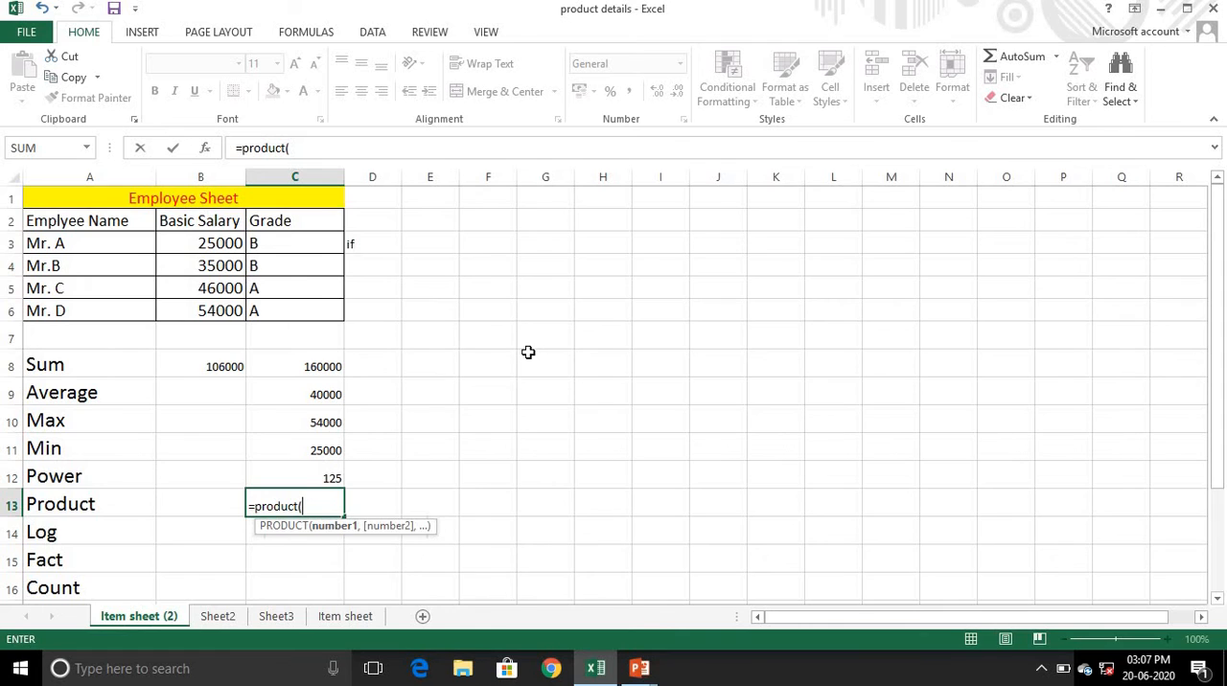
type("b4")
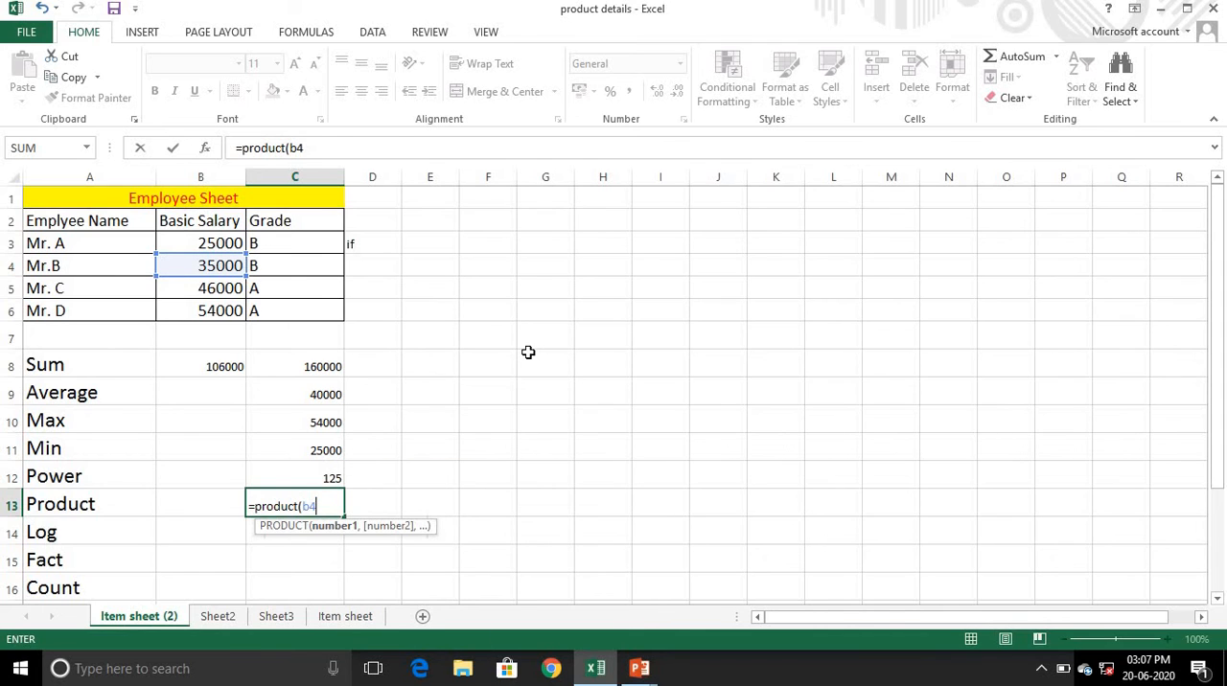
type(",b")
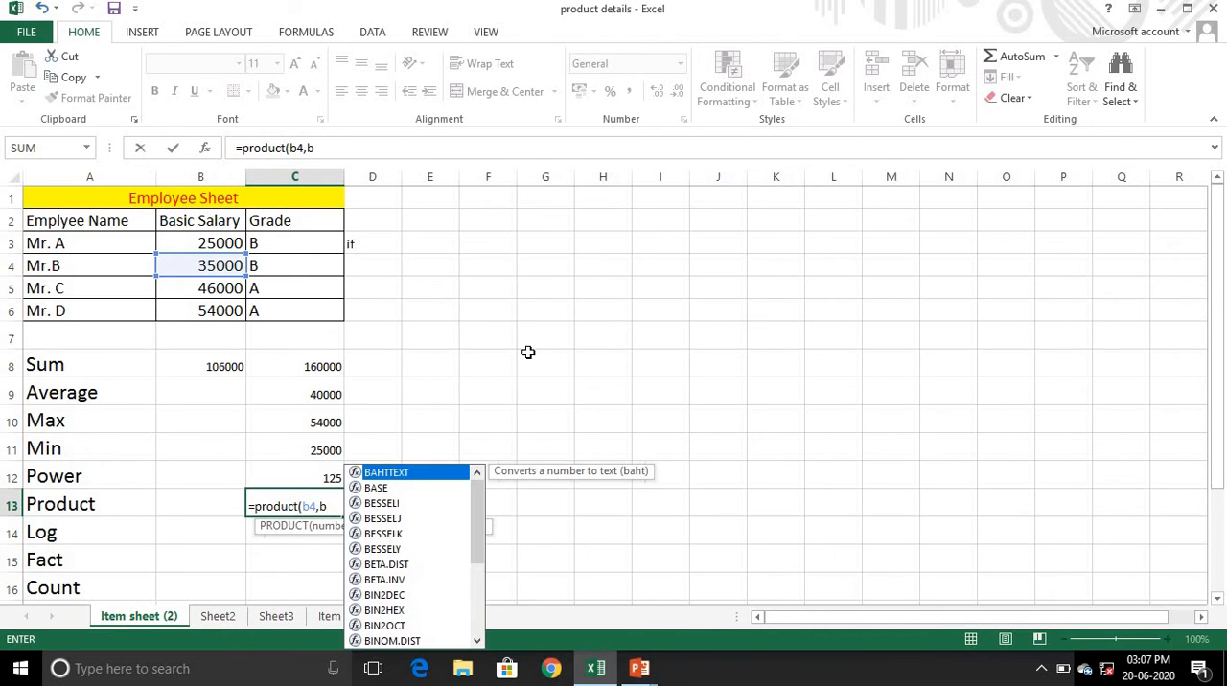
type("5")
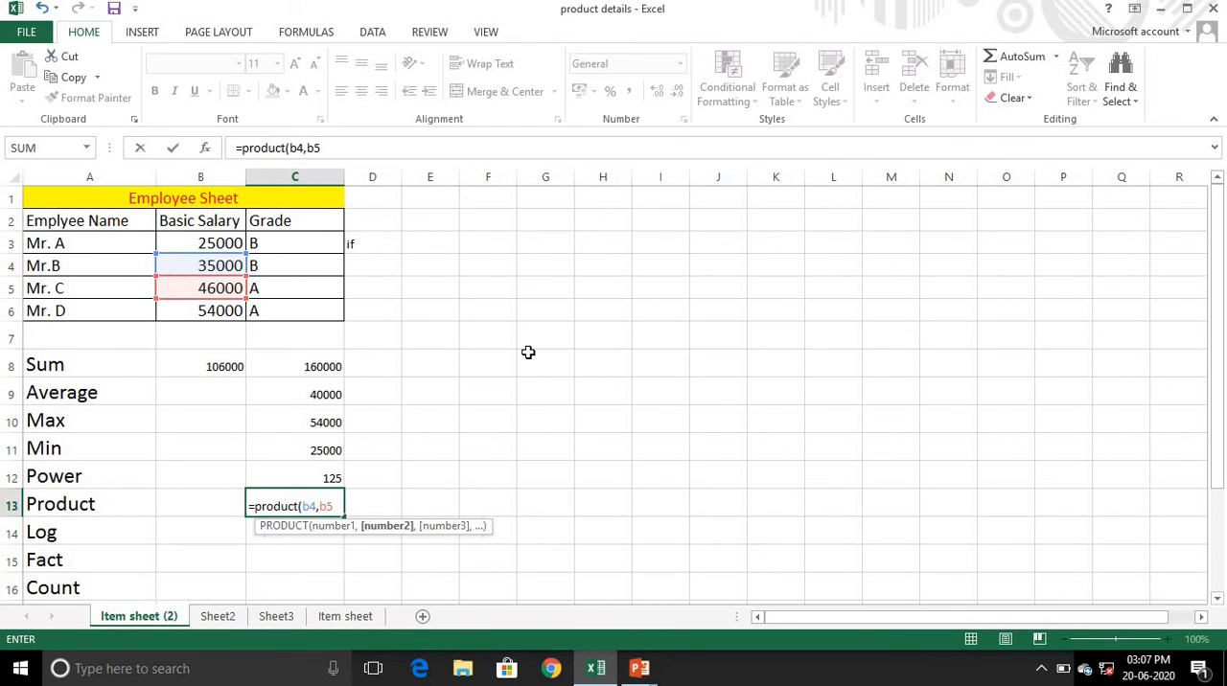
type(")")
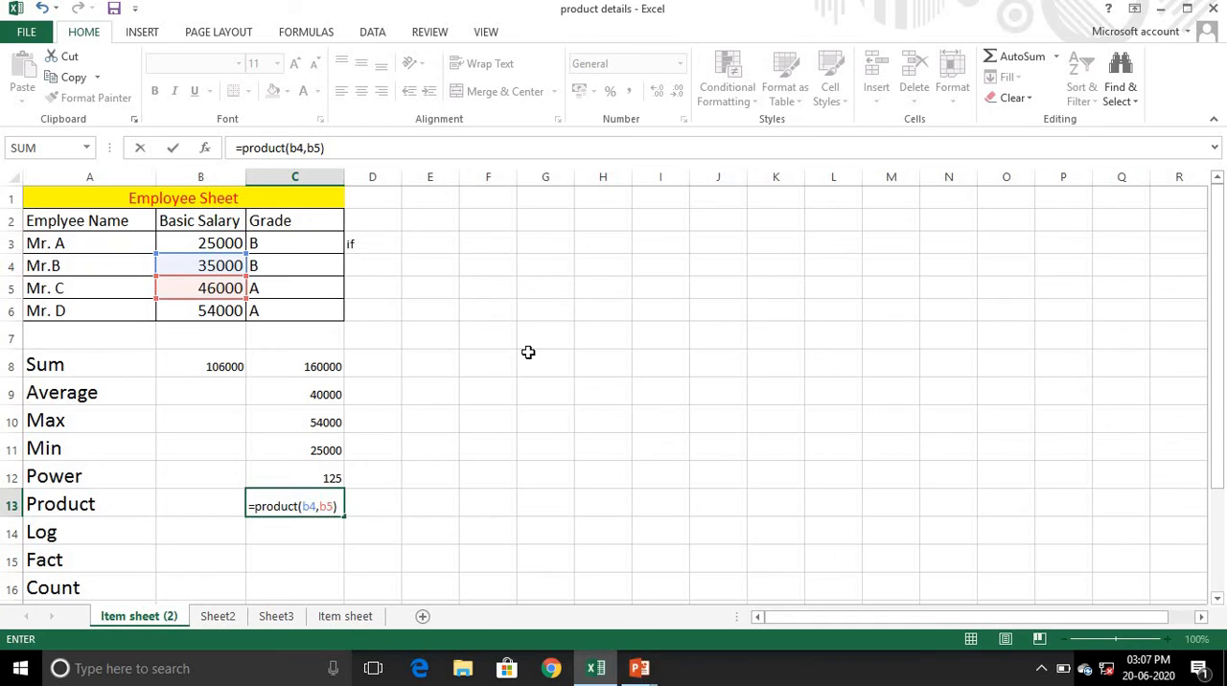
key("Return")
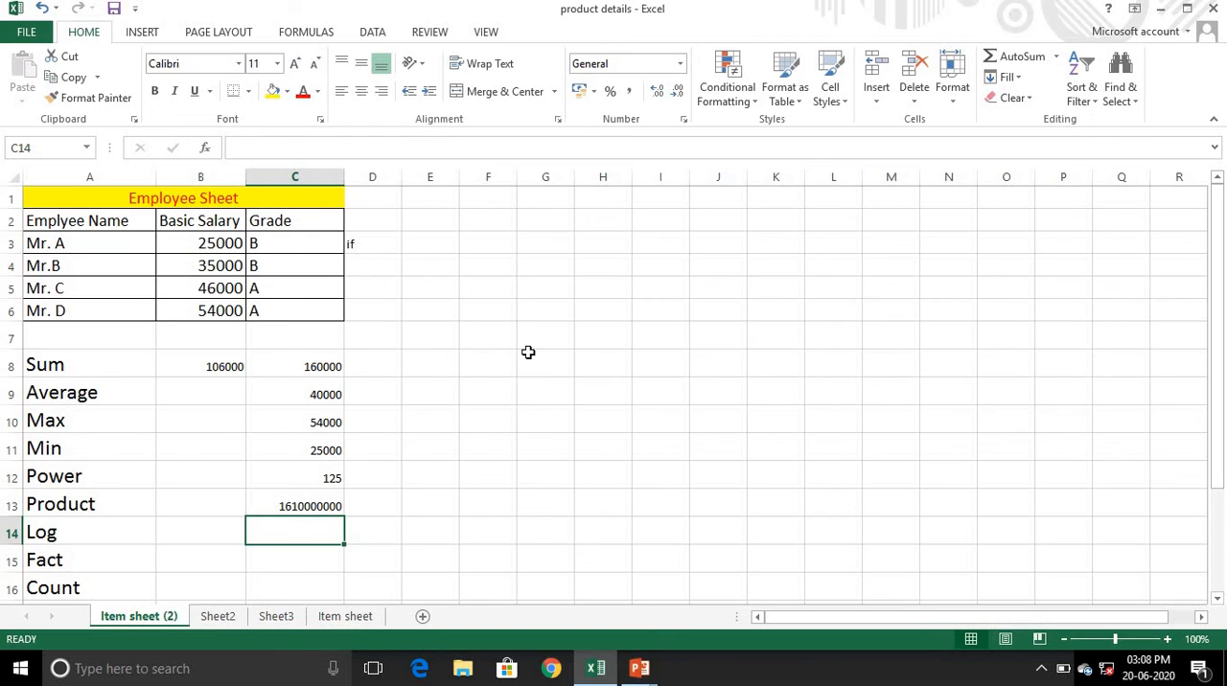
- Calculate the base-10 logarithm of 20 in cell C14 with =LOG(20,10), and select that cell again
type("=")
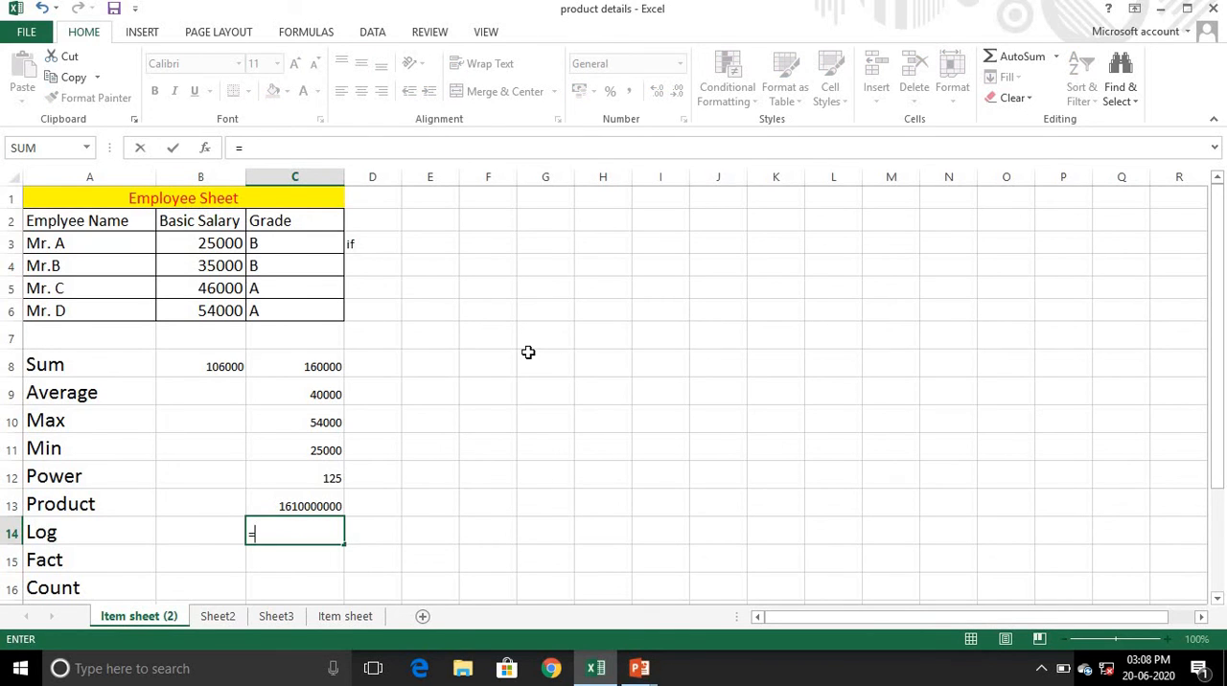
type("log")
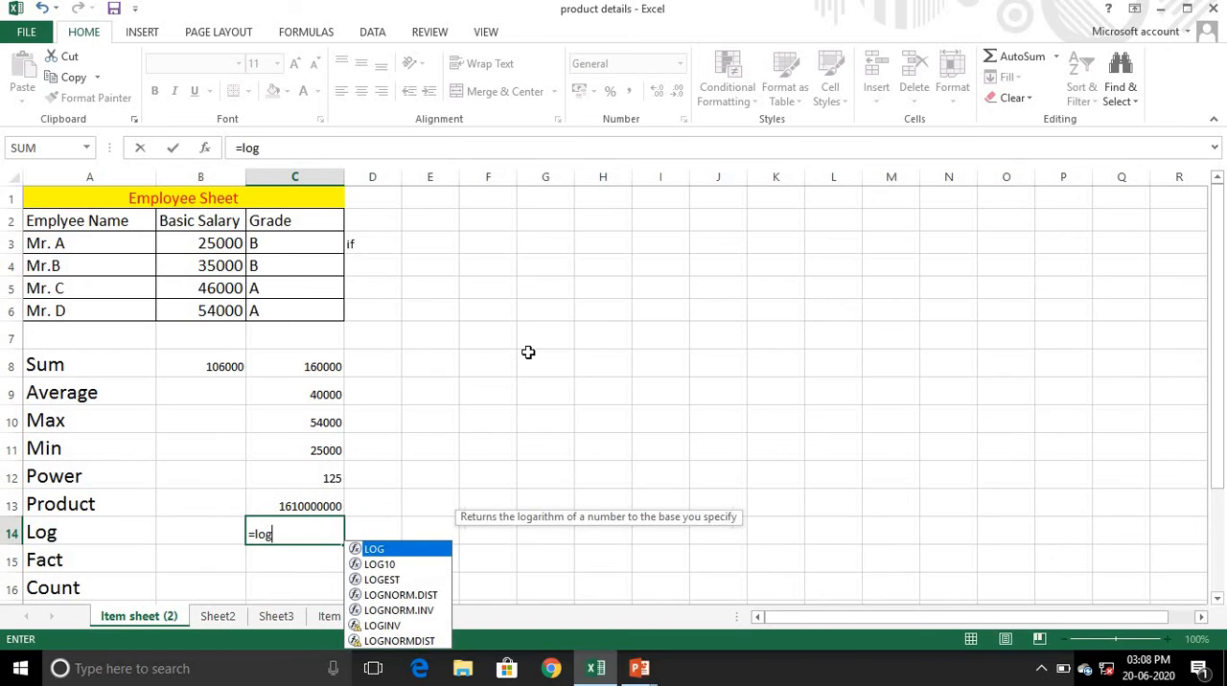
type("(")
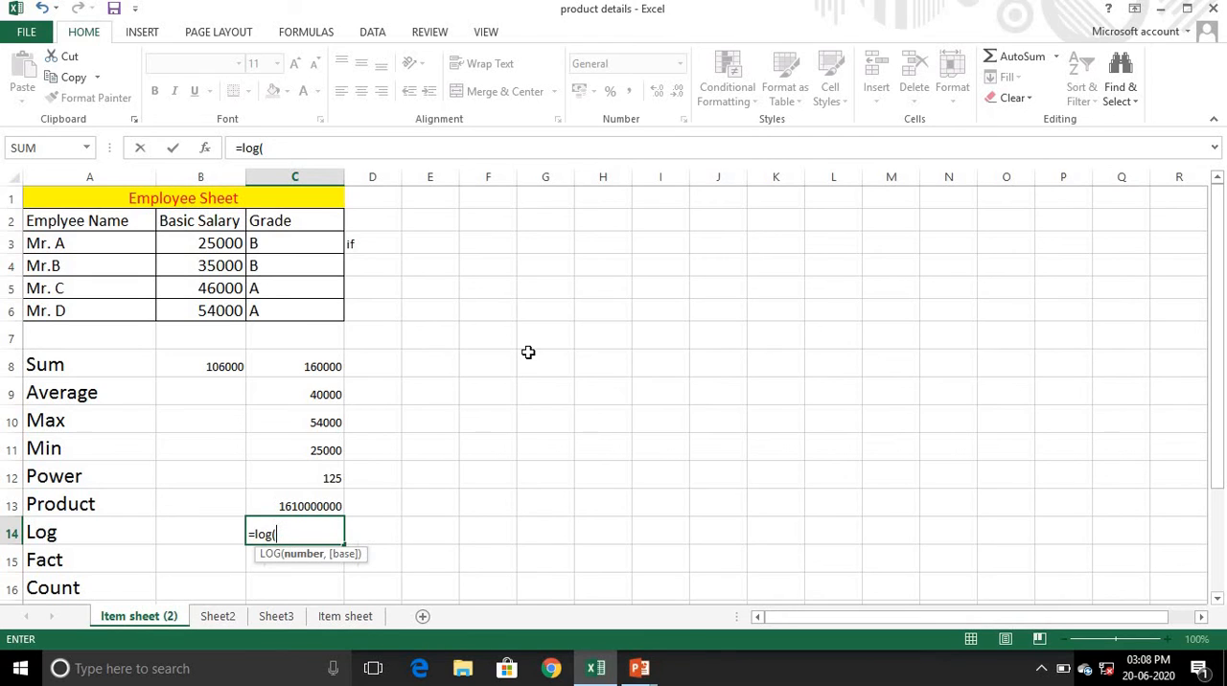
type("20,1")
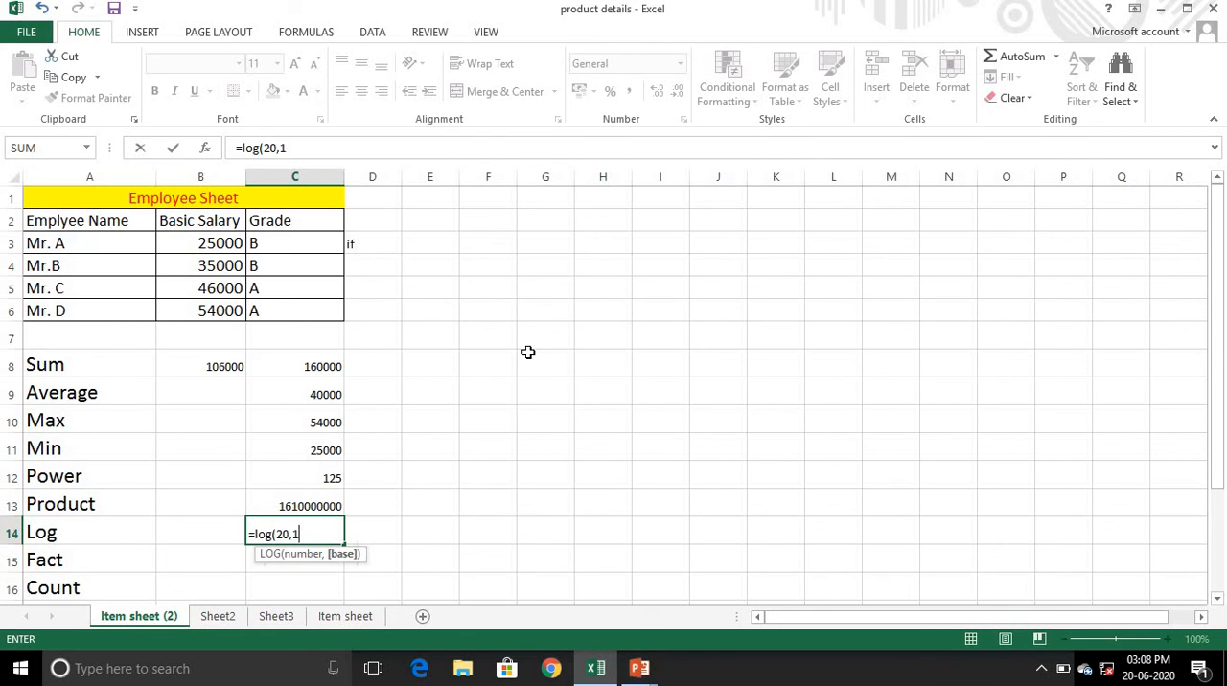
type("0)")
key("Return")
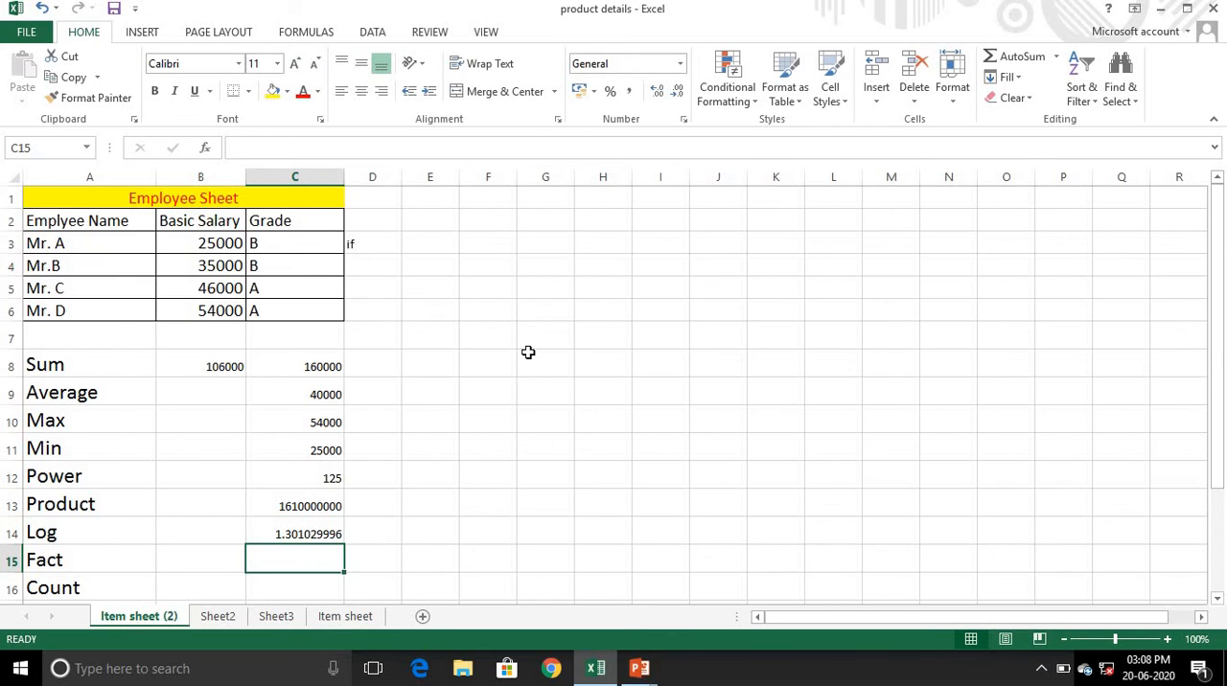
key("Up")
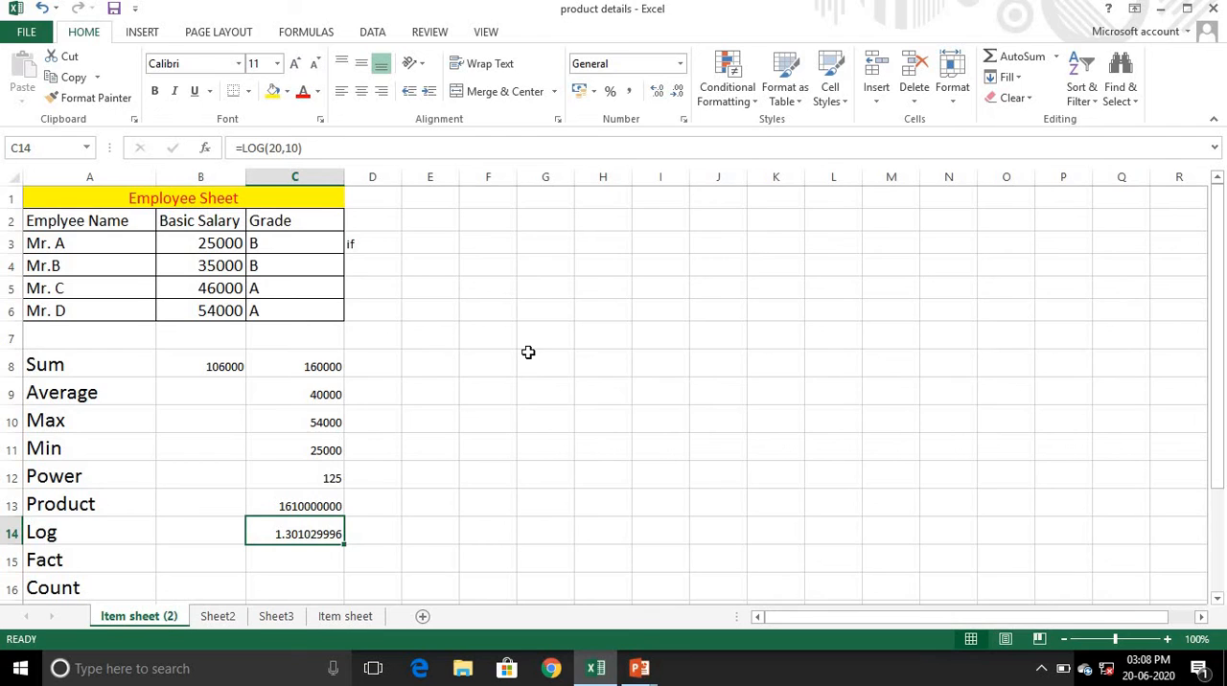
- Calculate the factorial of 5 in cell C15 with =FACT(5)
key("Down")
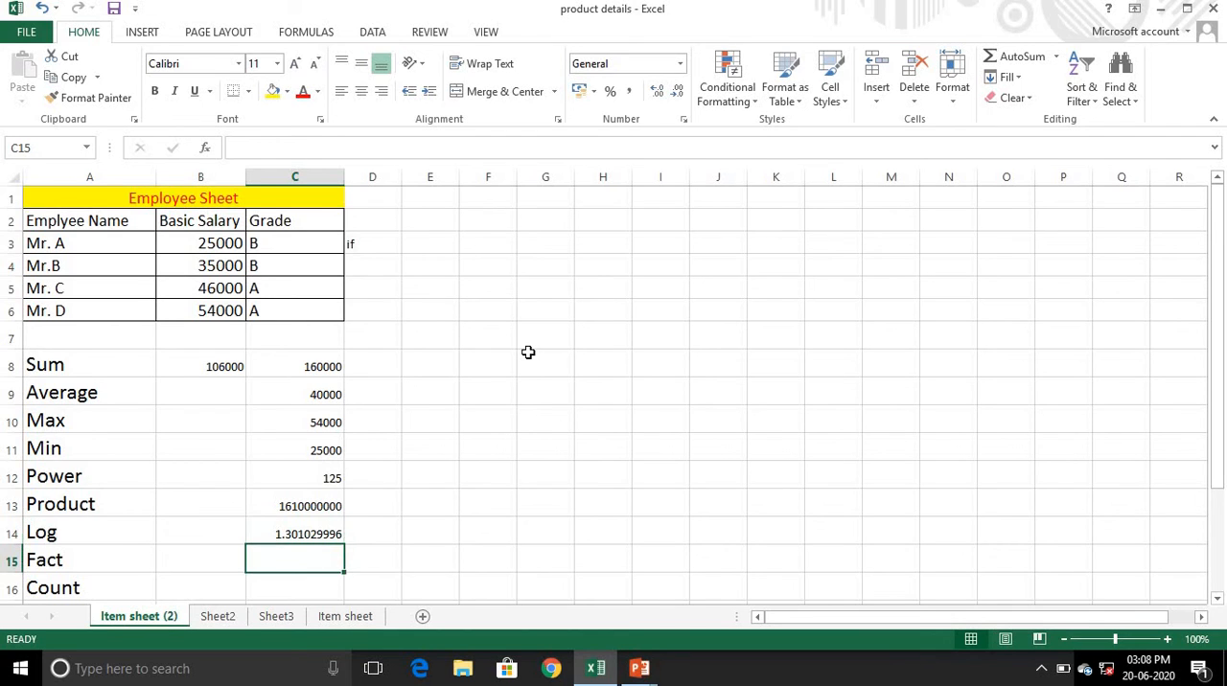
key("Down")
key("Up")
type("=f")
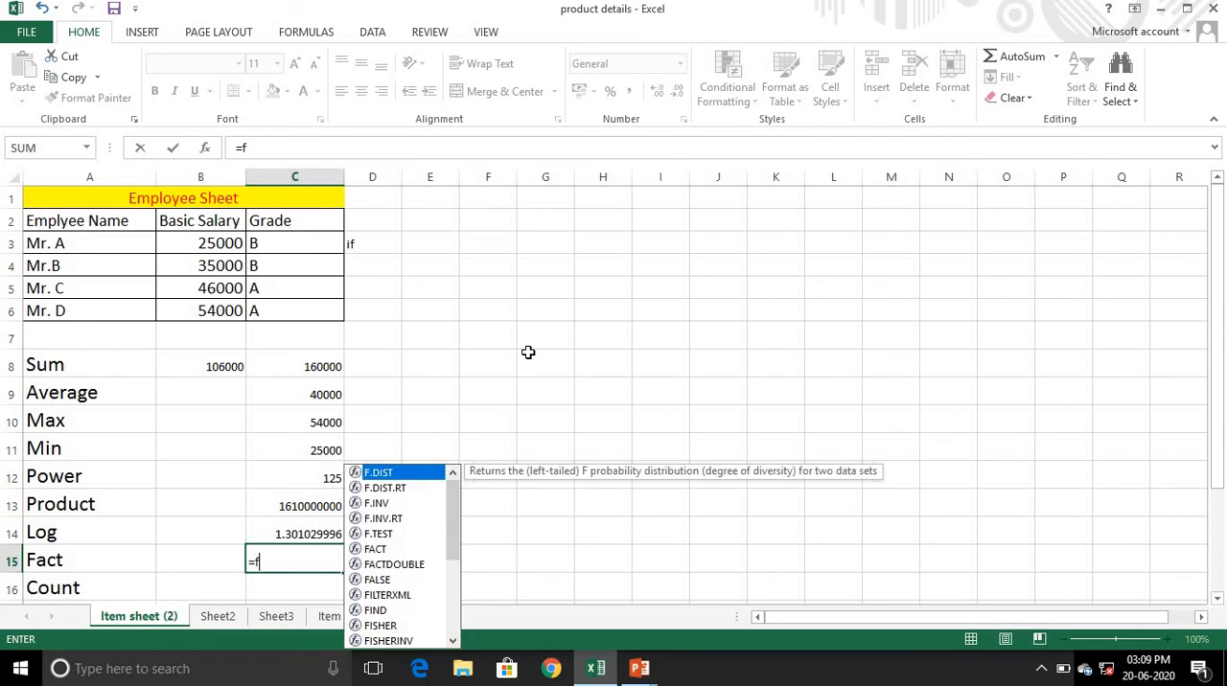
type("act")
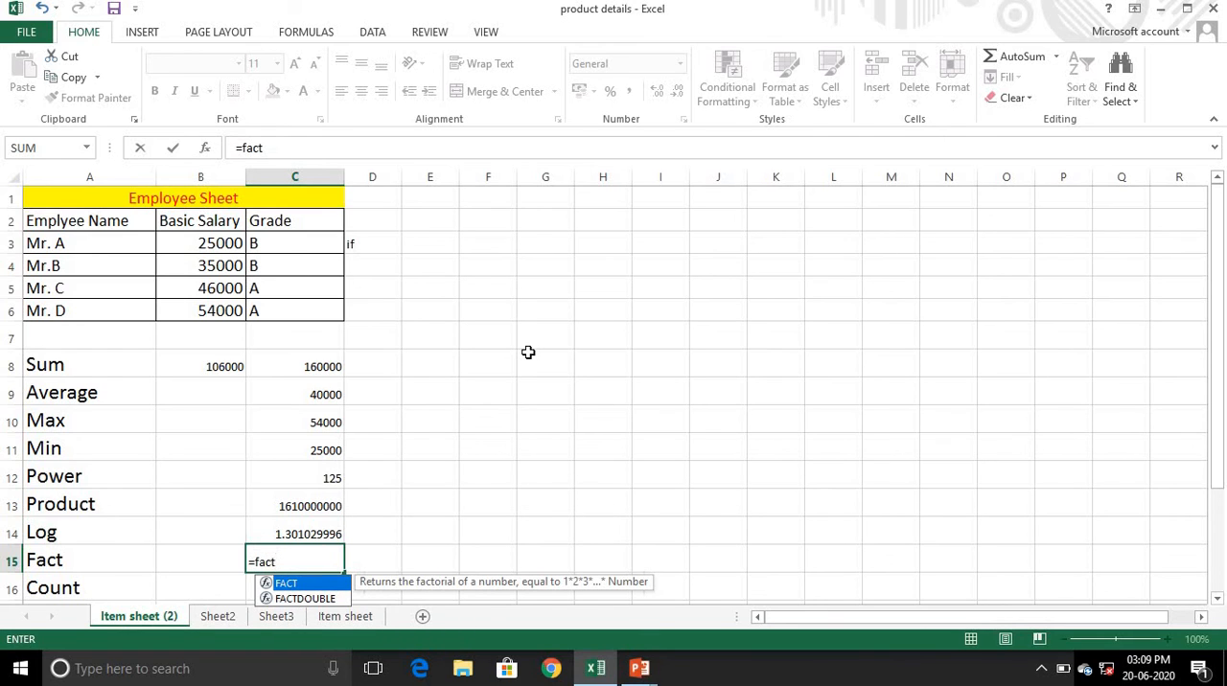
type("(")
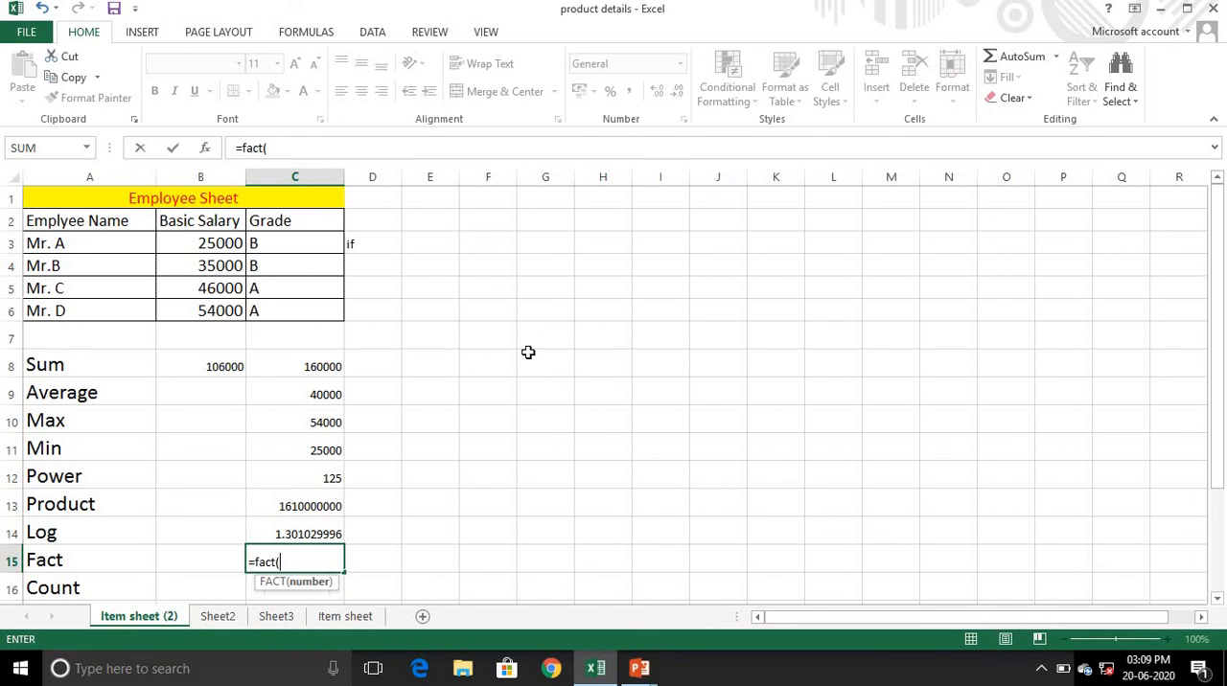
type("5)")
key("Return")
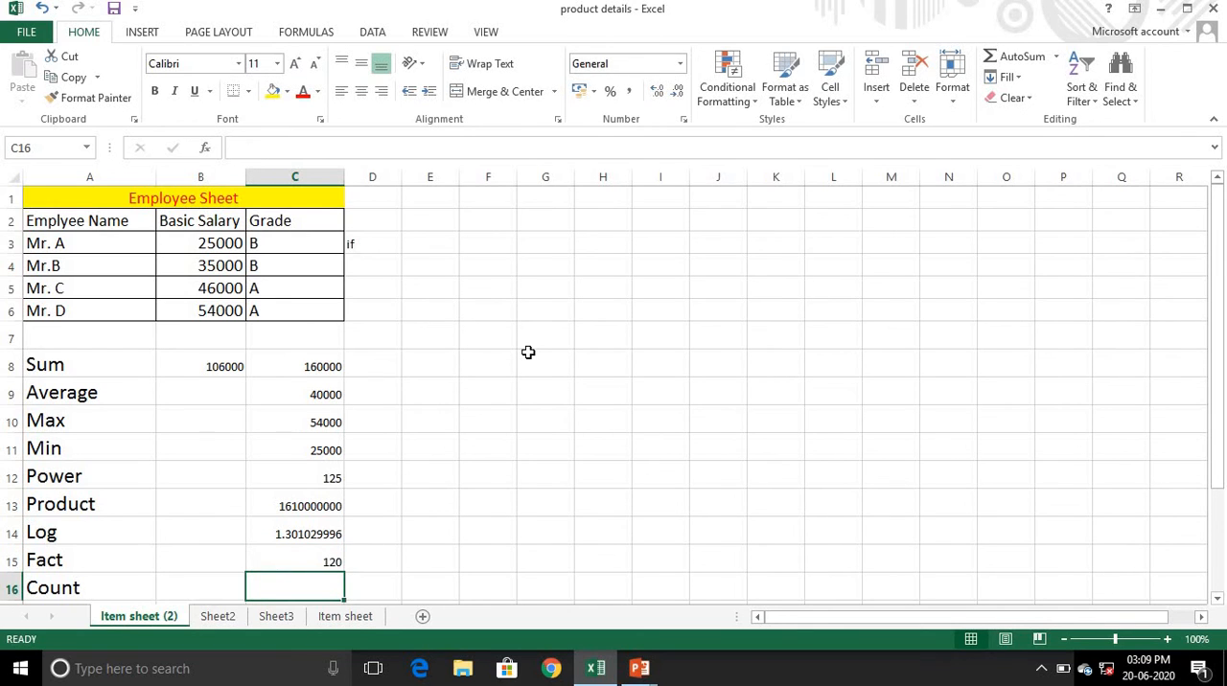
- Count the numeric basic salary entries in cell C16 with =COUNT(B3:B6), and select that cell again
key("Down")
key("Down")
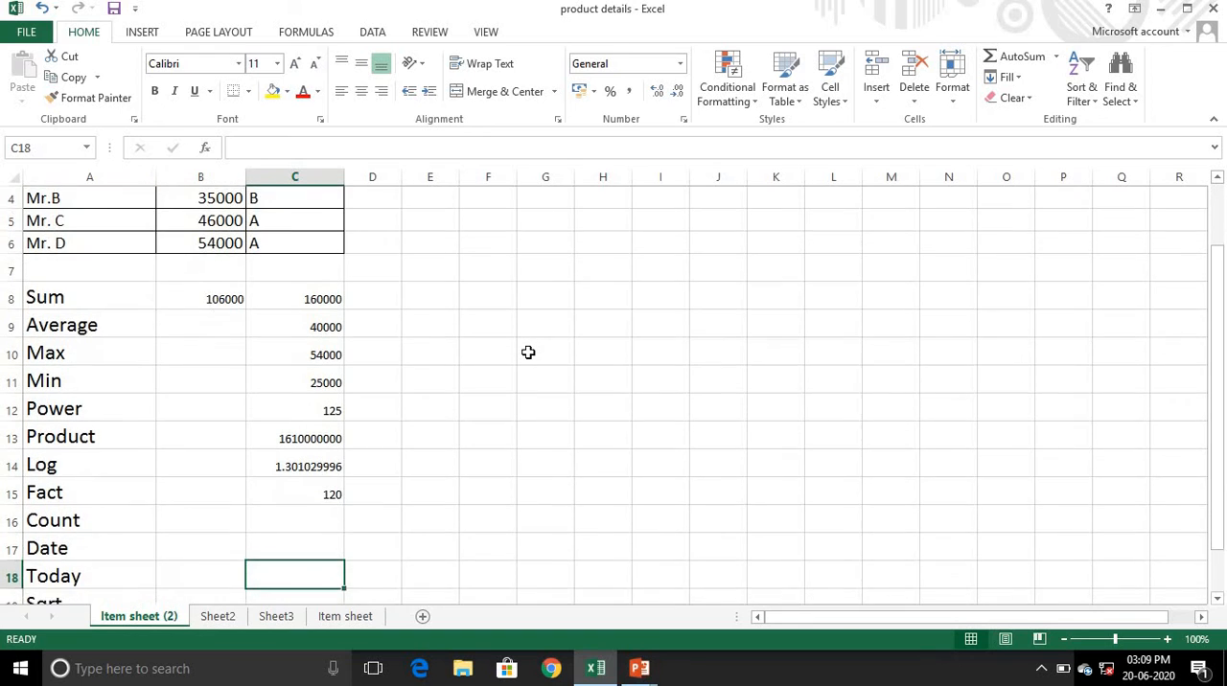
key("Up")
key("Up")
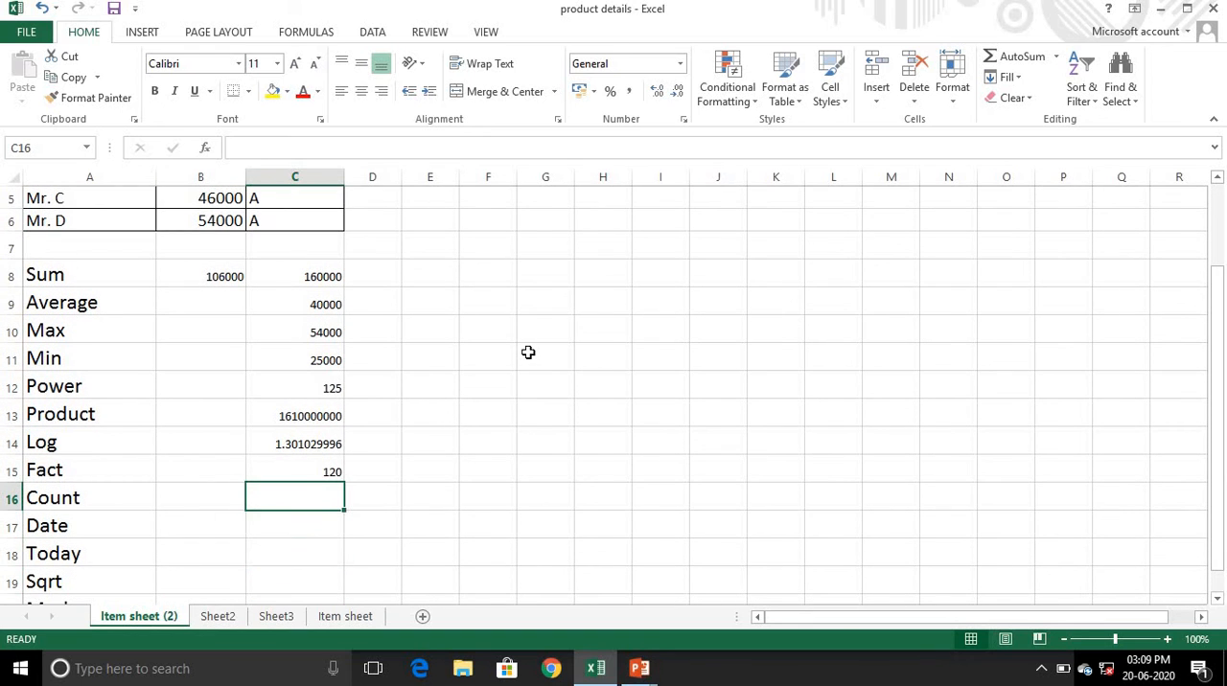
type("=co")
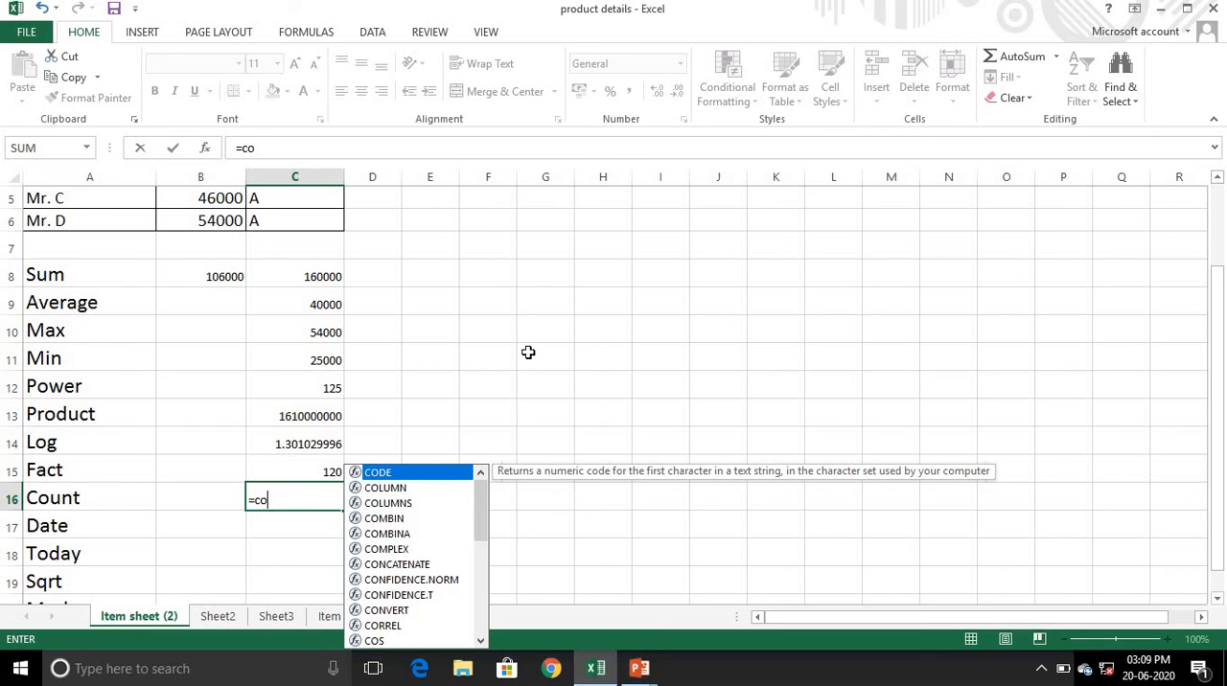
type("unt")
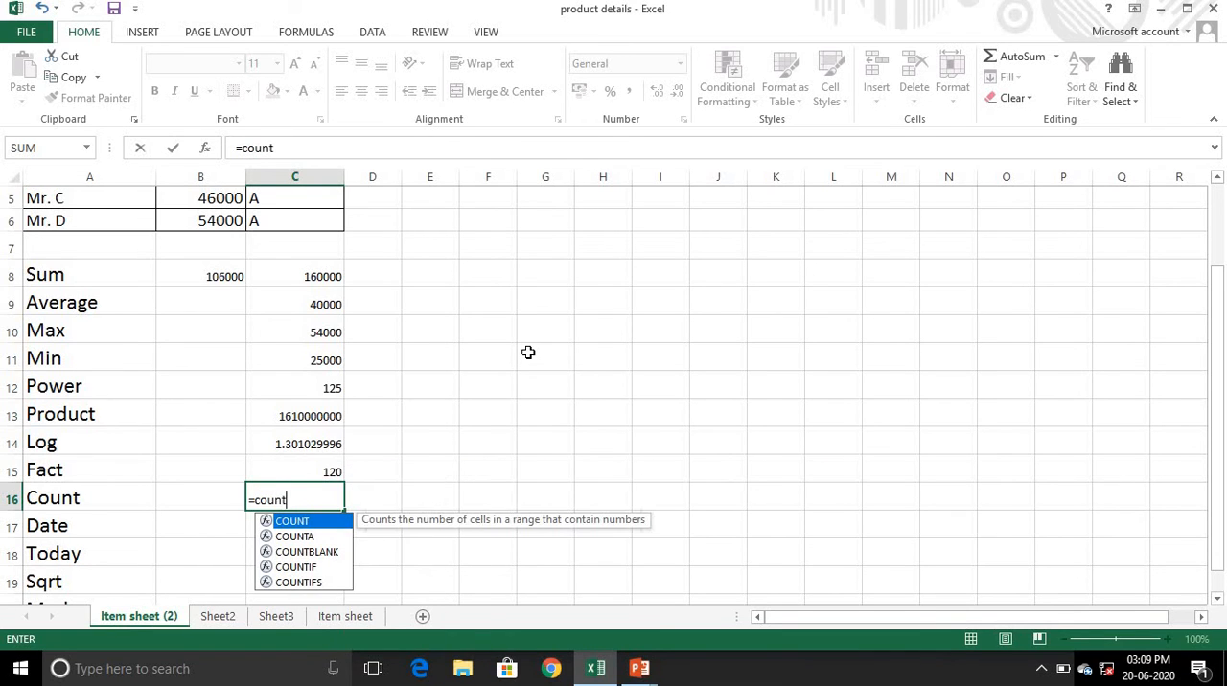
type("(")
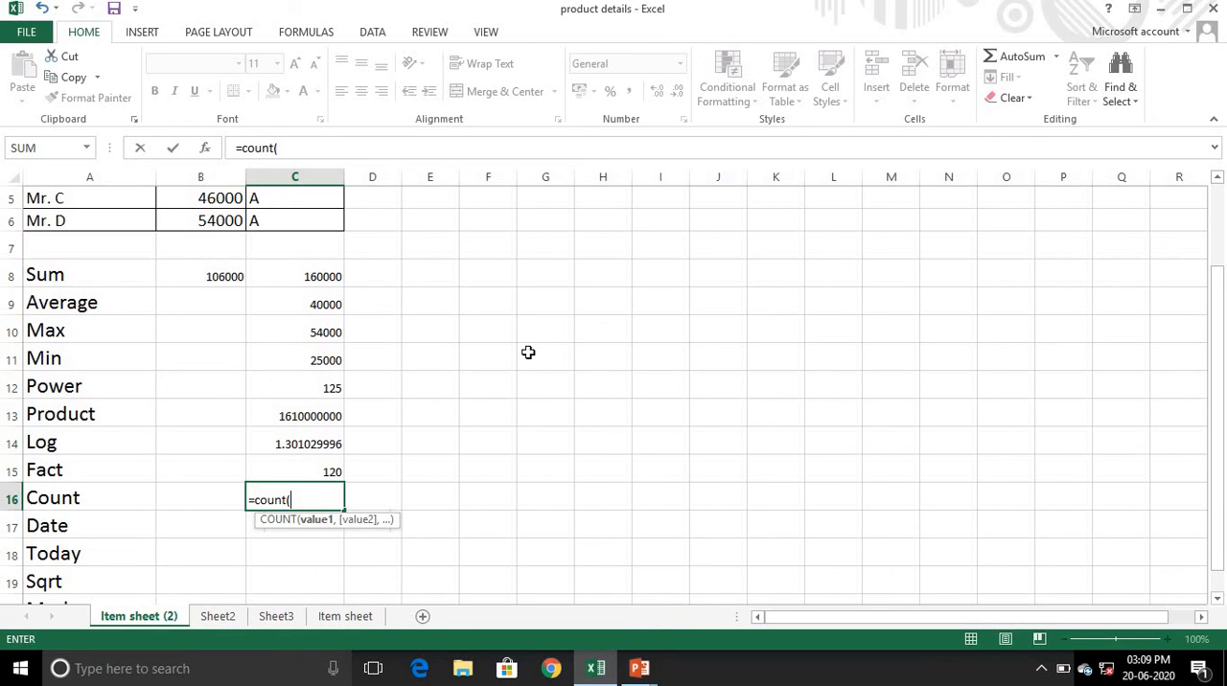
type("b")
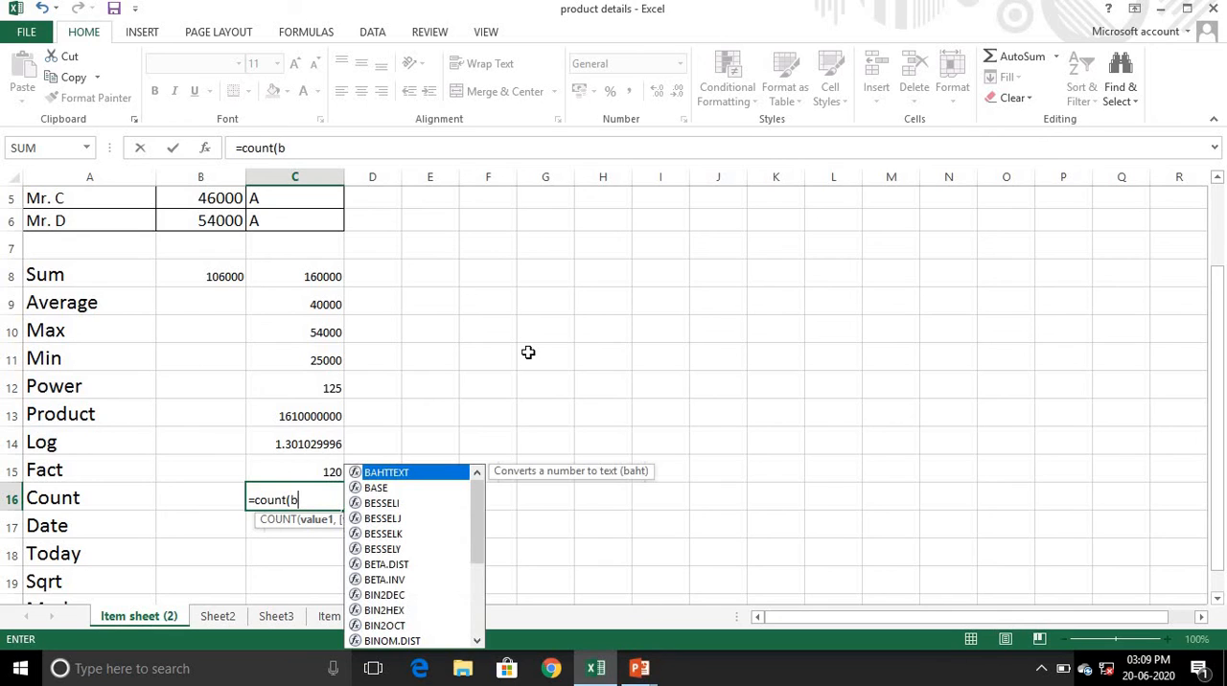
type("3")
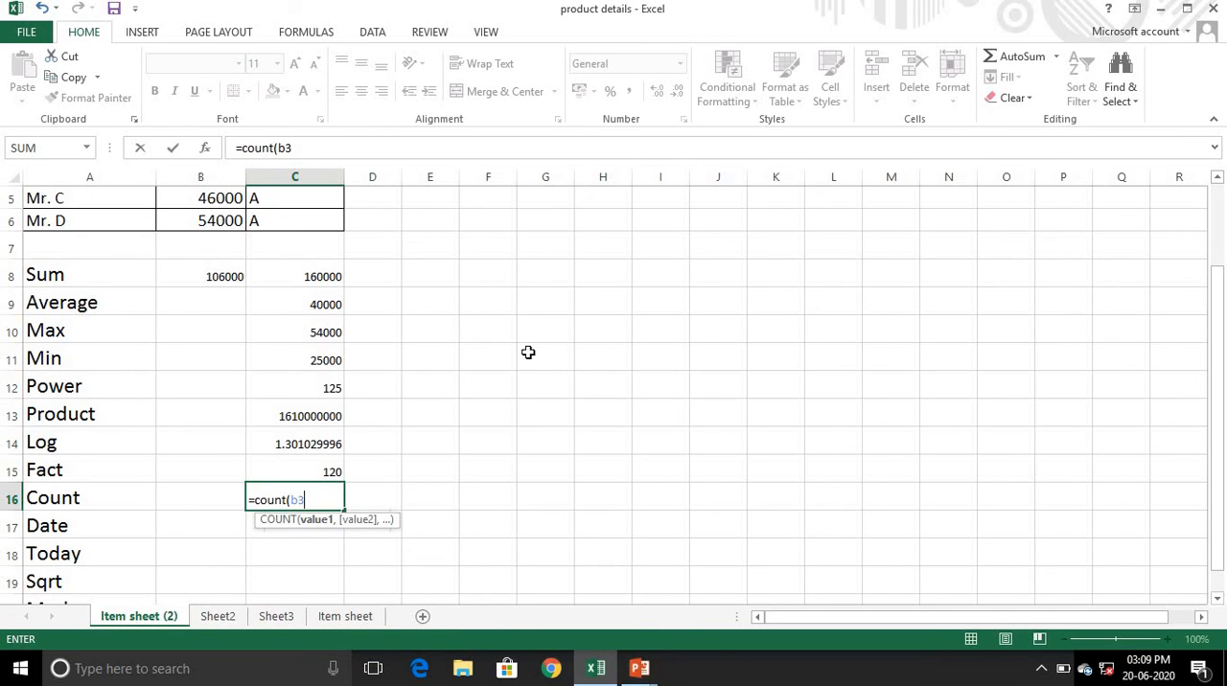
type(":b6")
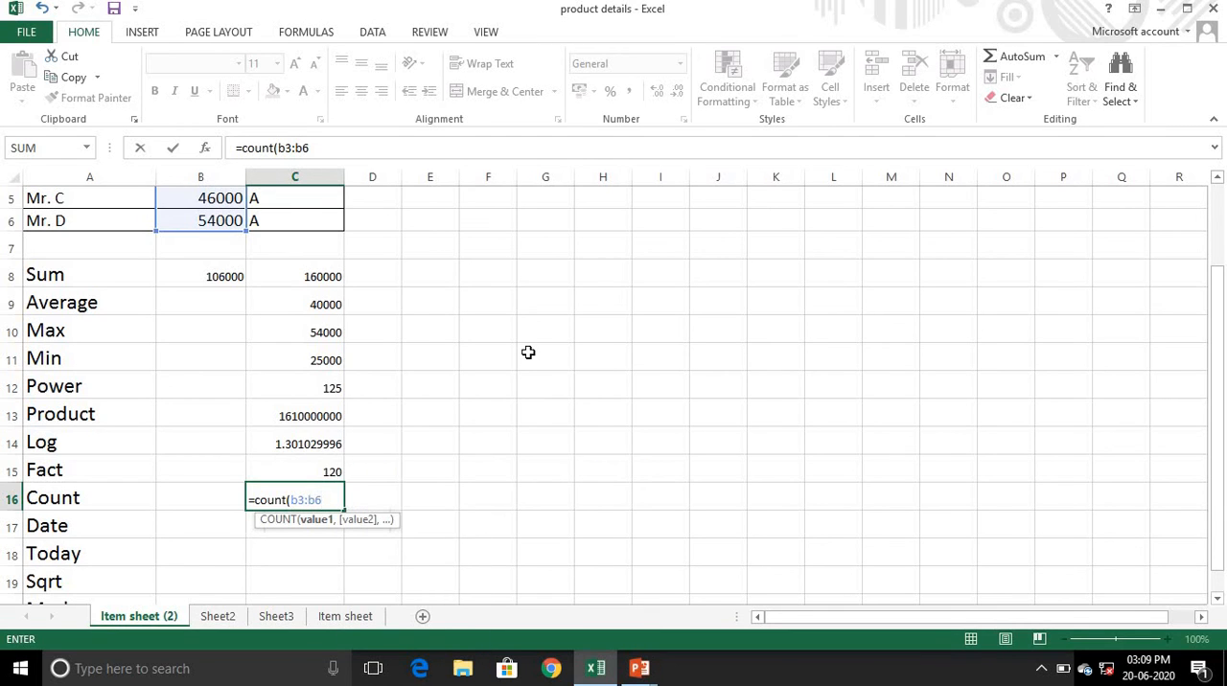
type(")")
key("Return")
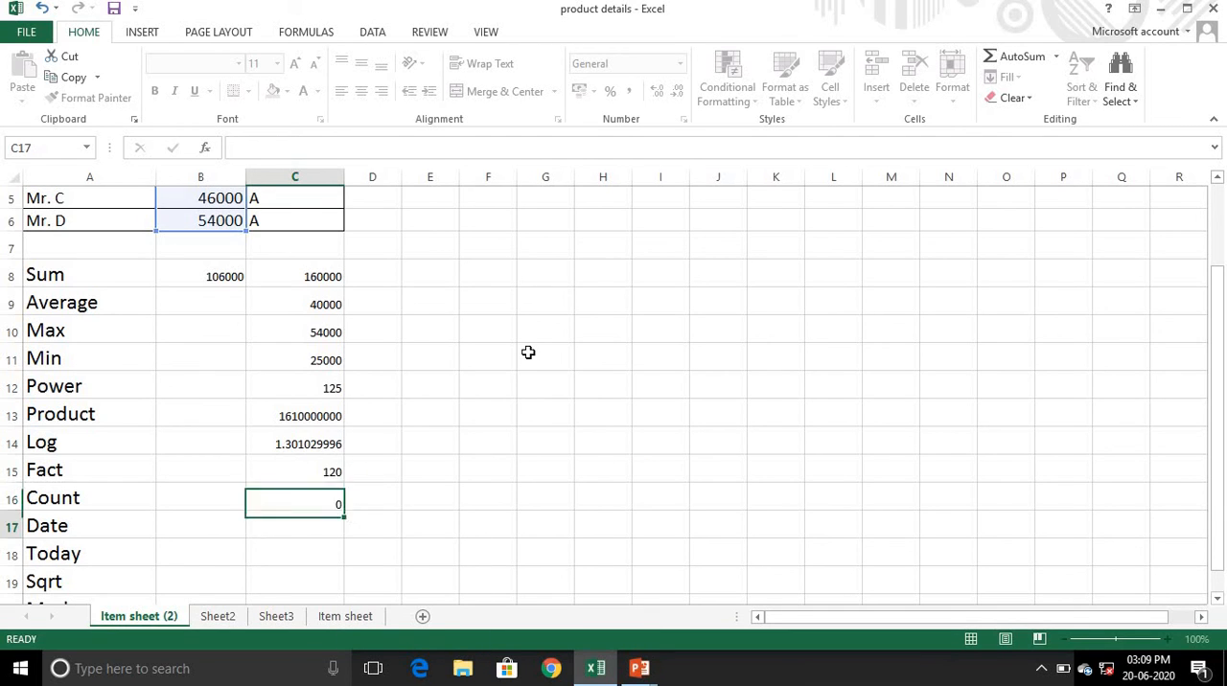
key("Up")
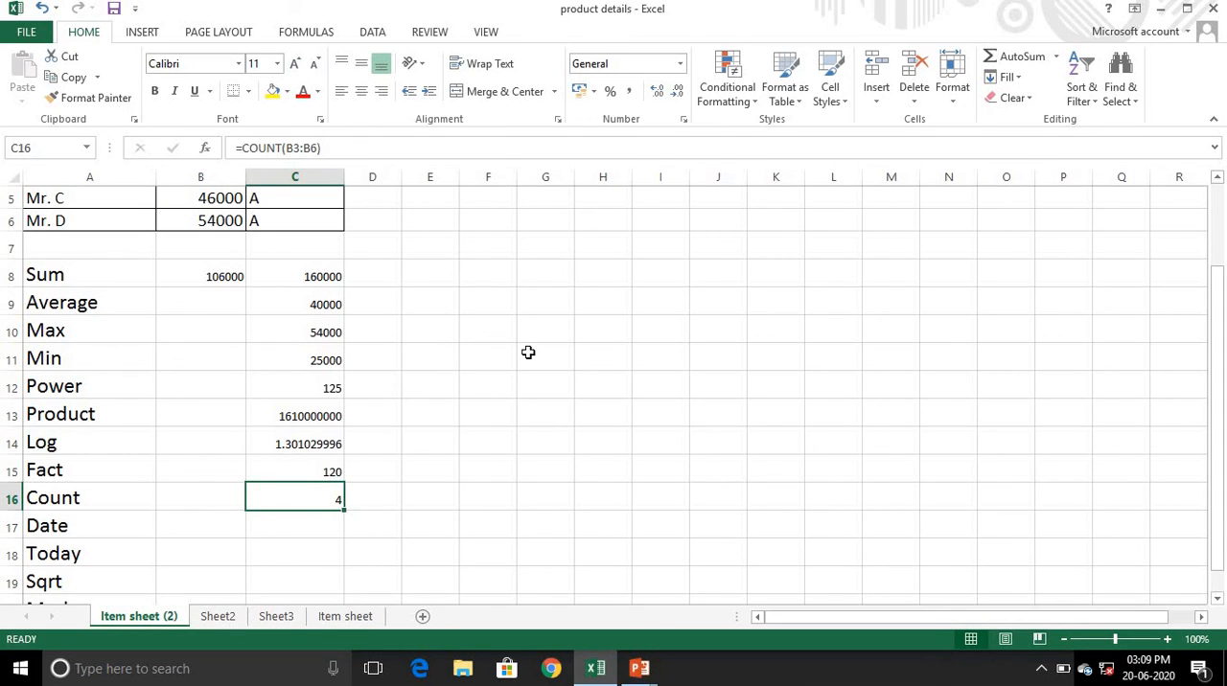
- Build the date 12 June 2020 in cell C17 with =DATE(2020,06,12)
key("Down")
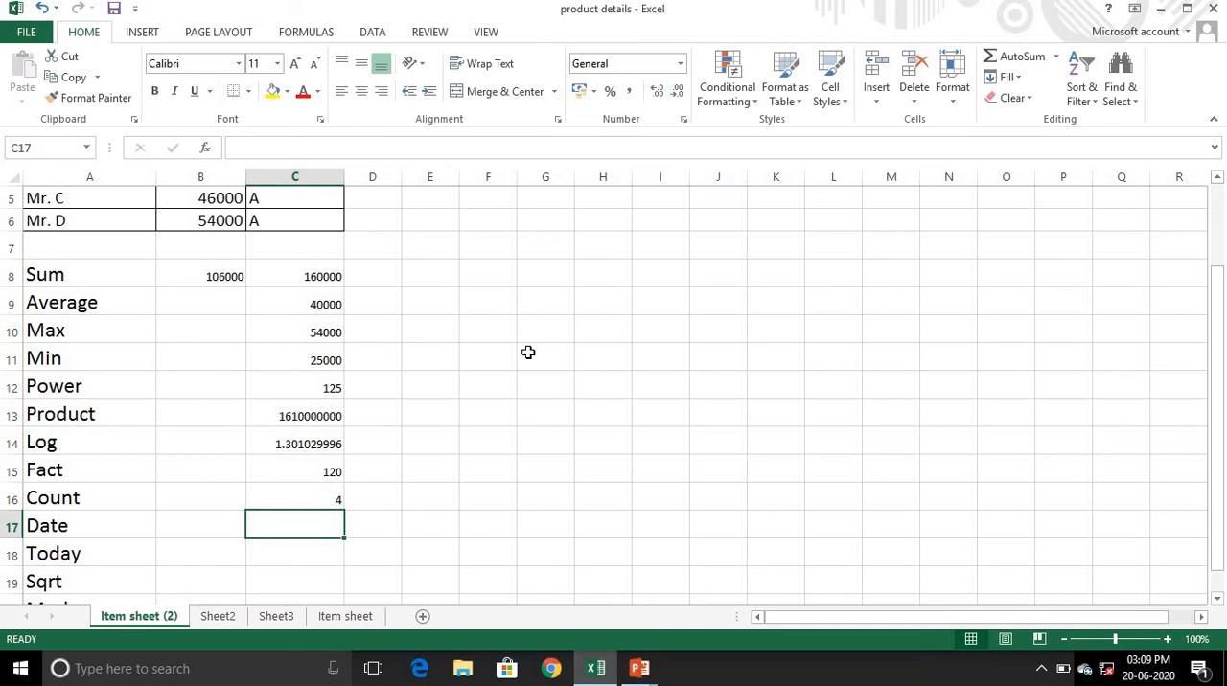
type("=")
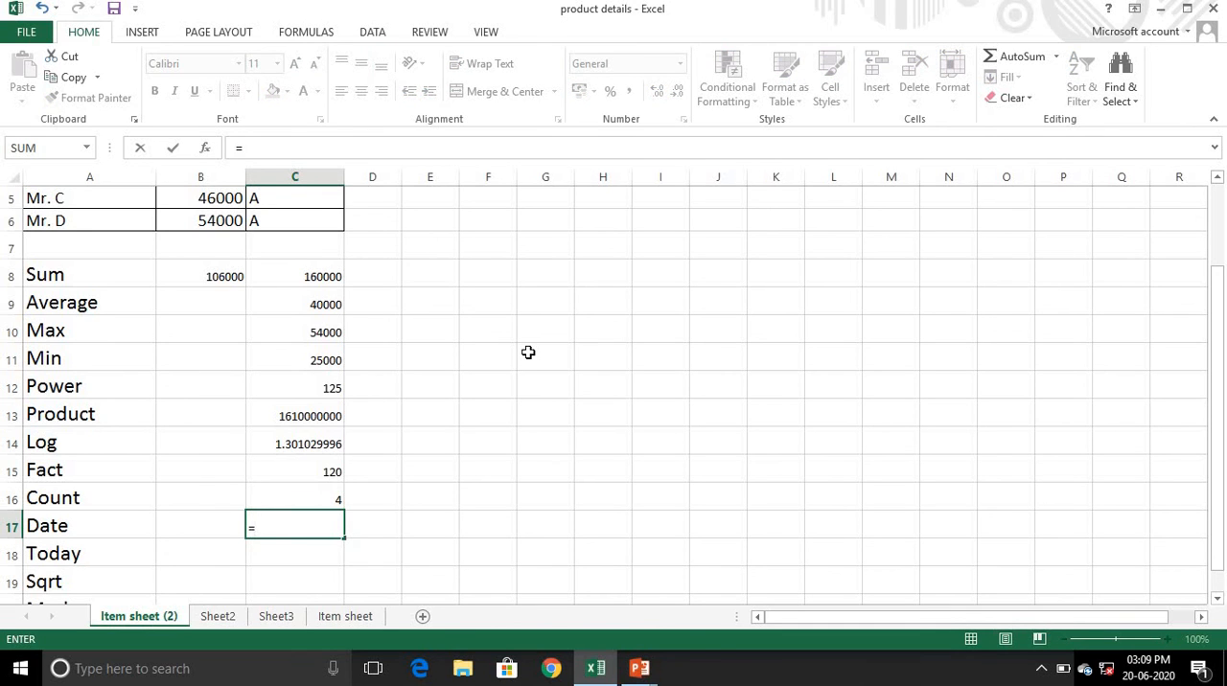
type("date(")
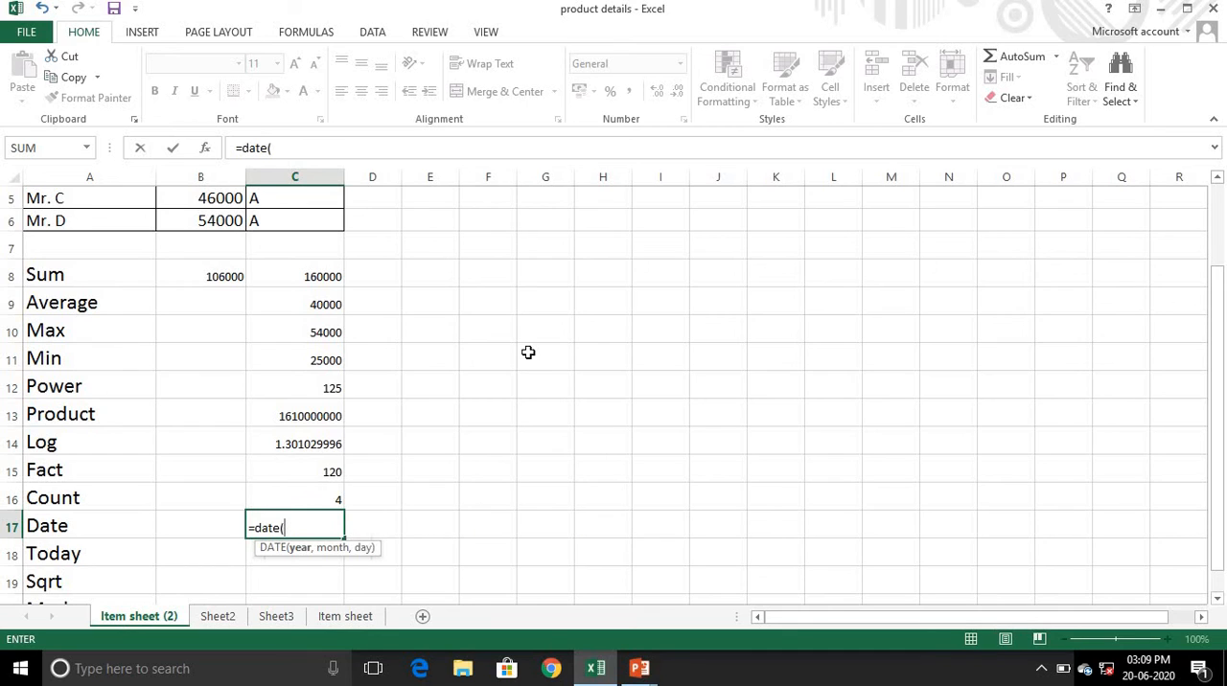
type("2020,")
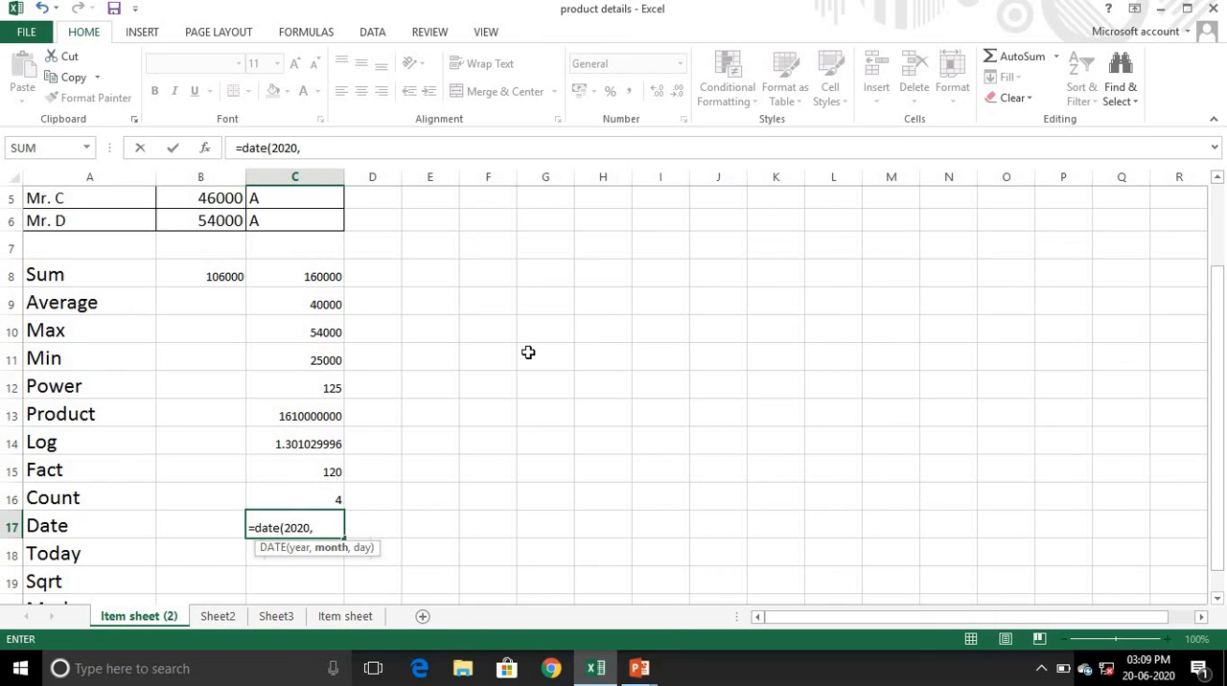
type("06,12")
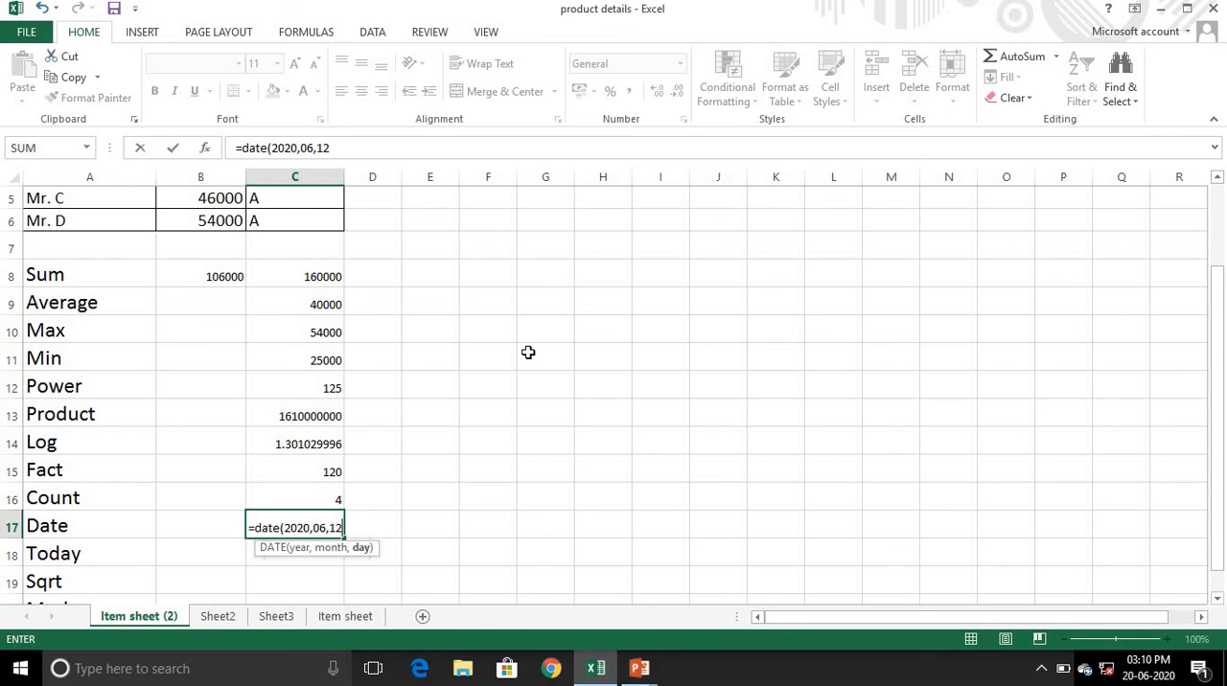
type(")")
key("Return")
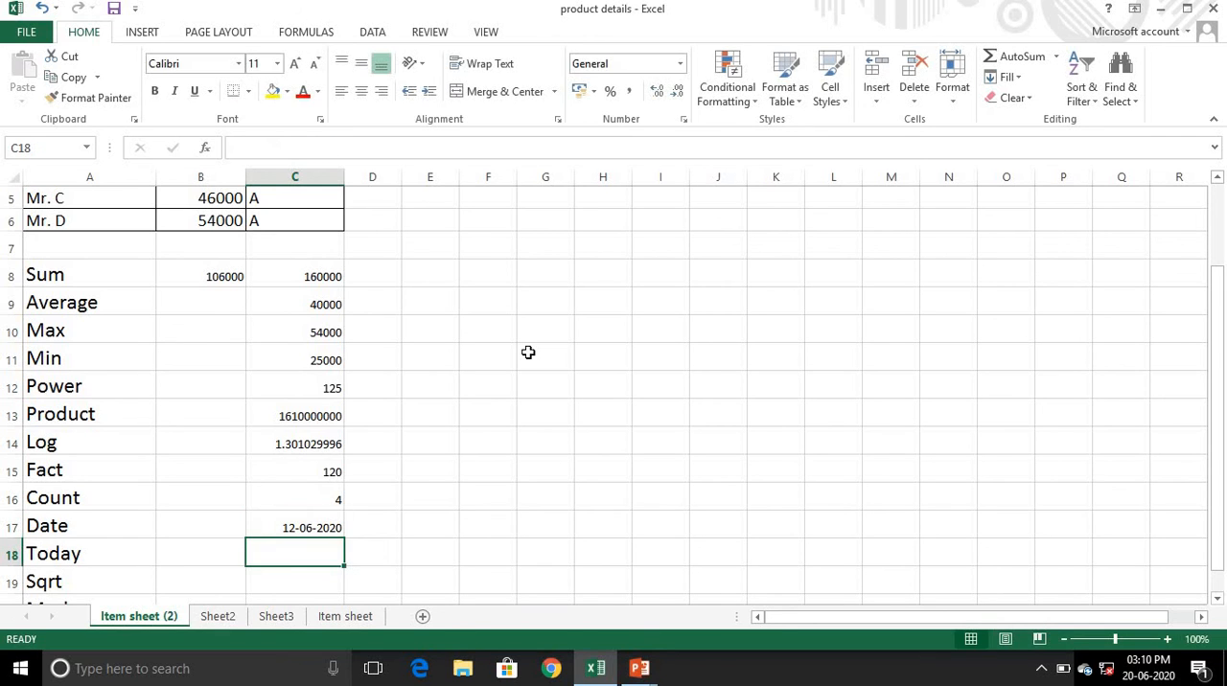
- Insert the current date in cell C18 next to the Today label with =TODAY()
key("Down")
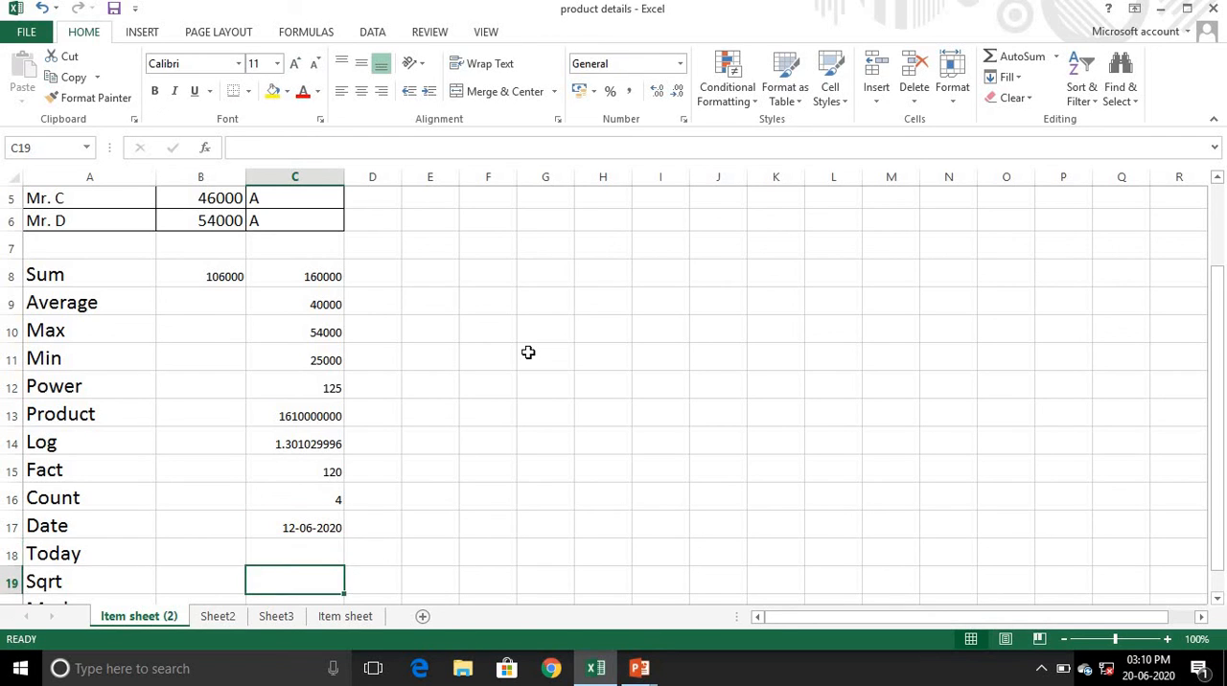
key("Up")
key("Up")
key("Down")
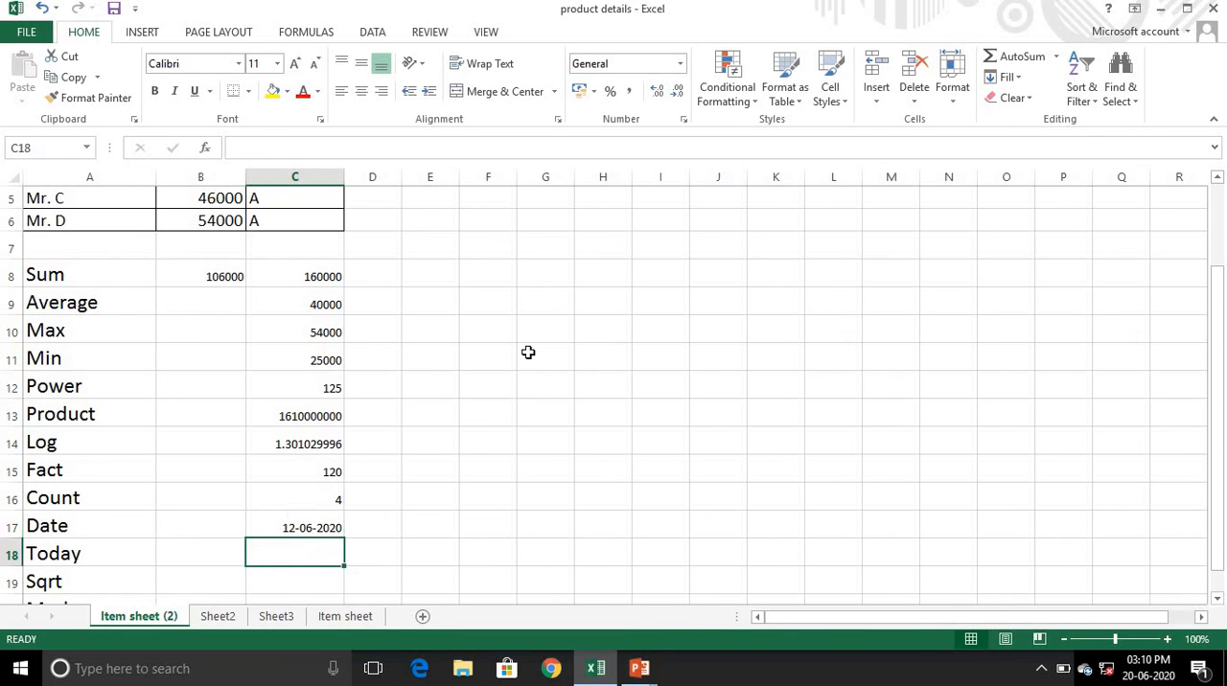
key("Up")
key("Down")
key("Down")
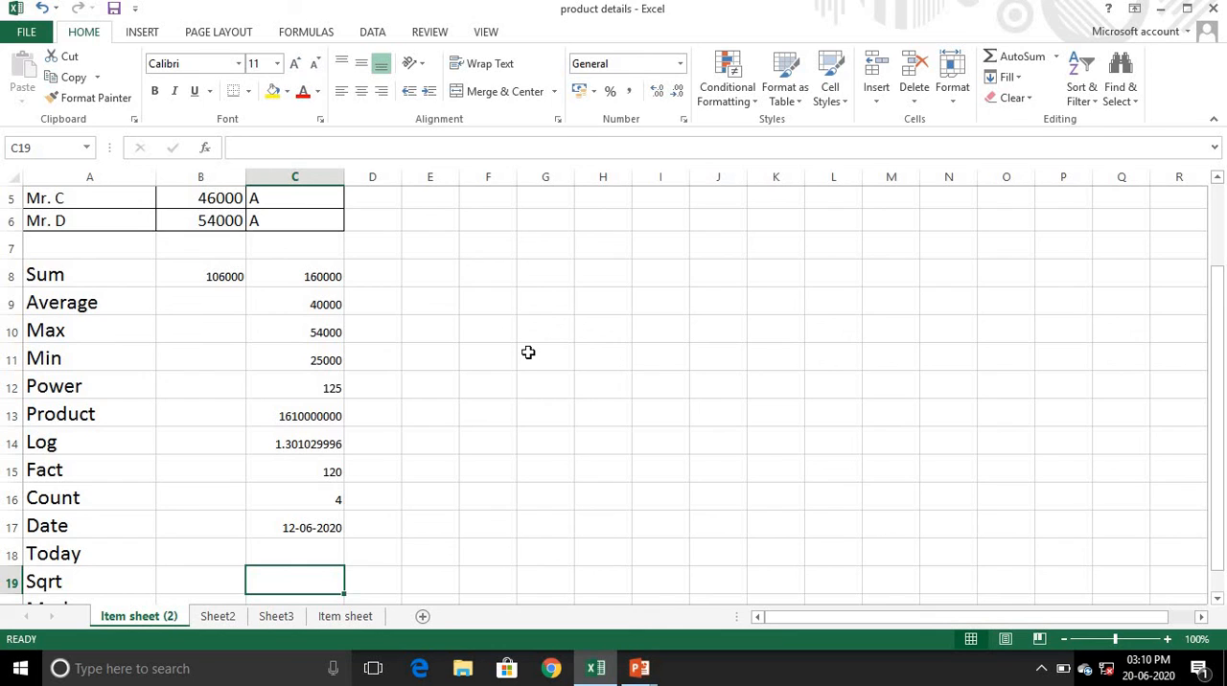
key("Up")
type("=")
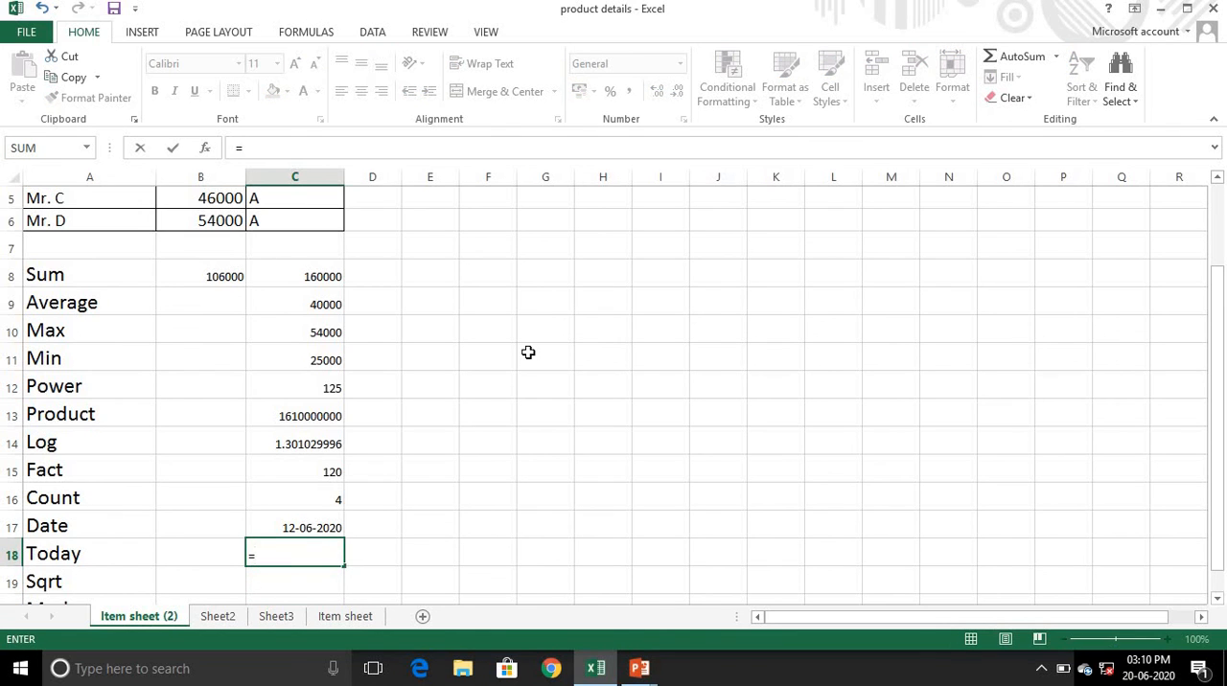
type("ta")
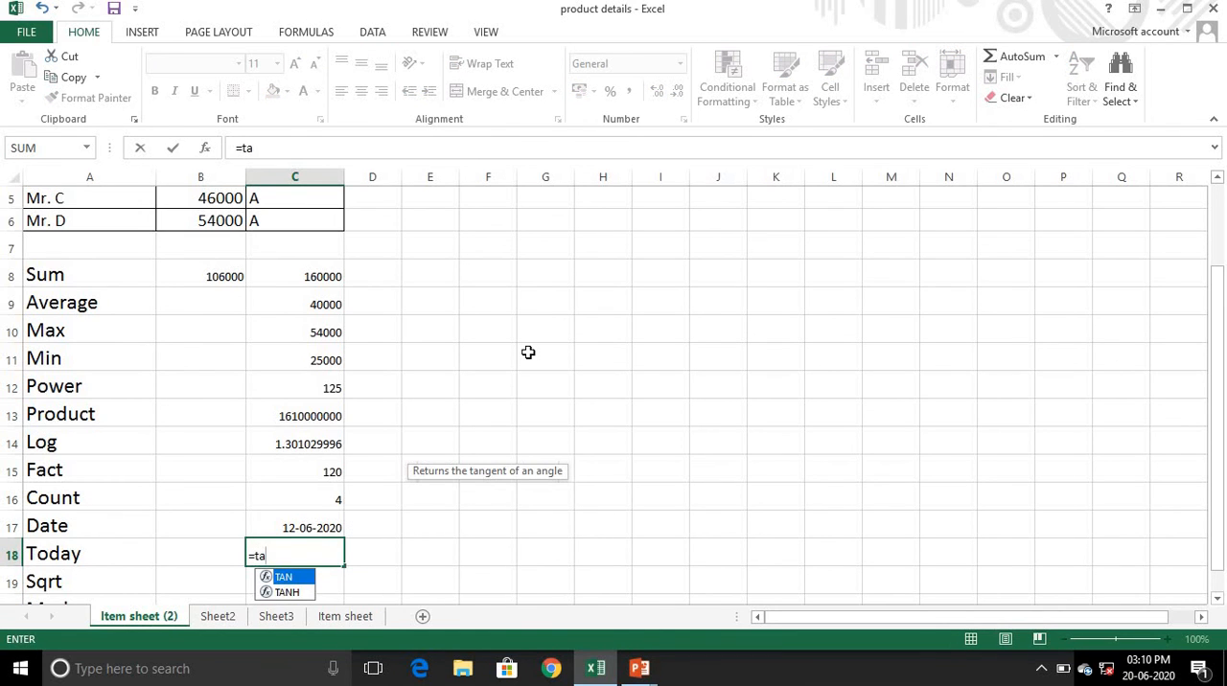
key("BackSpace")
type("d")
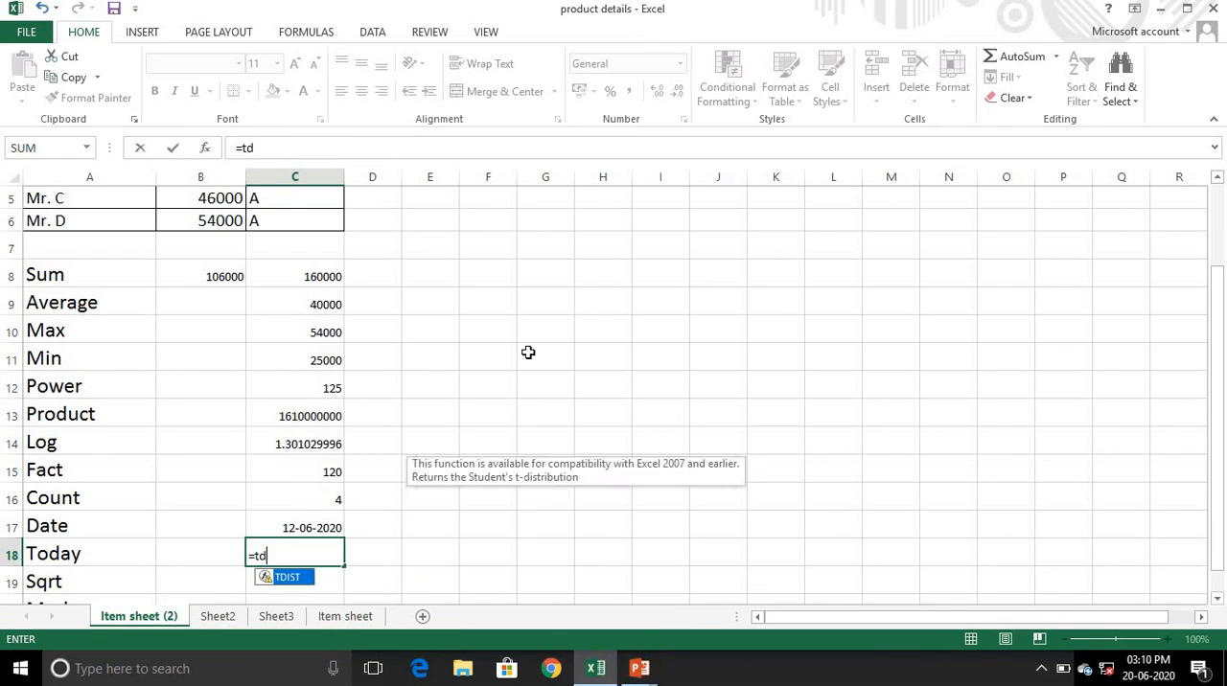
type("a")
key("BackSpace")
key("BackSpace")
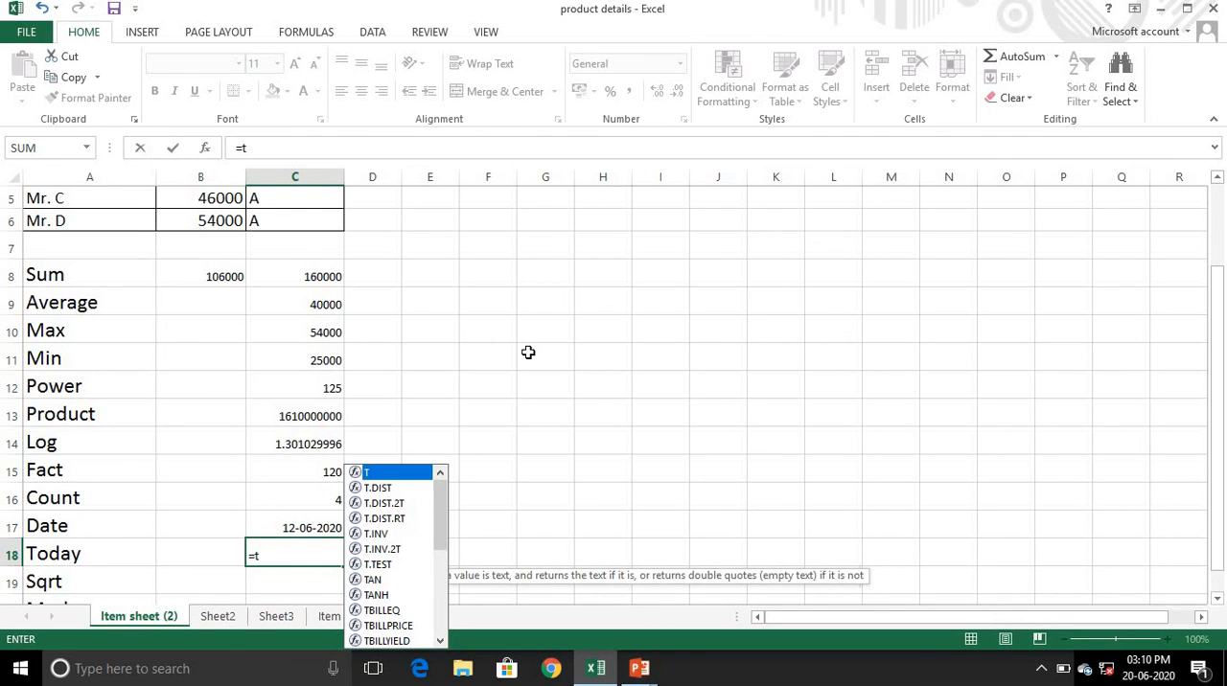
type("oday")
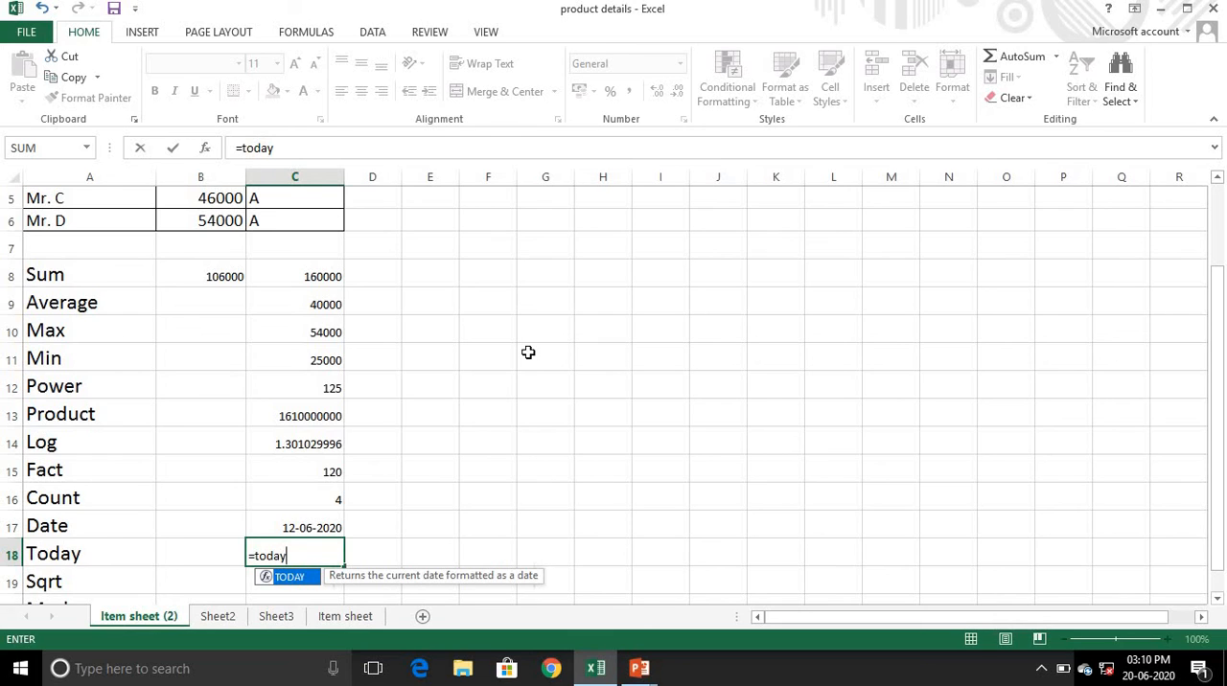
type("()")
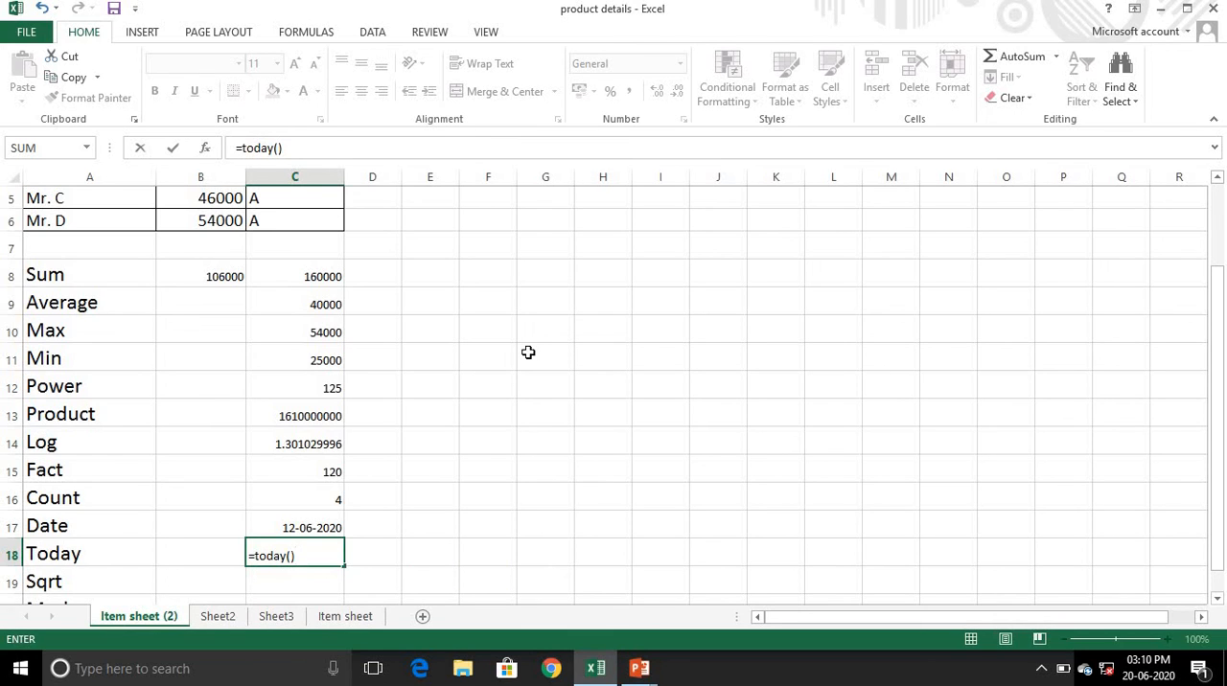
key("Return")
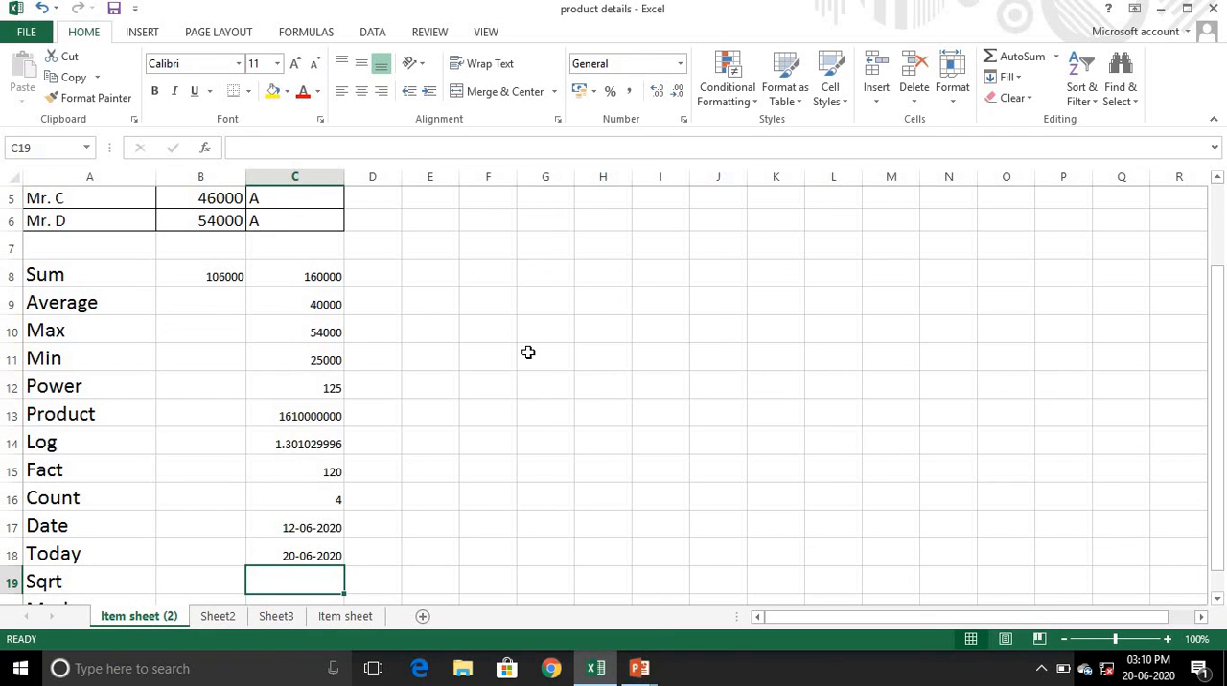
- Calculate the square root of 625 in cell C19 with =SQRT(625)
scroll(528, 353, "down", 2)
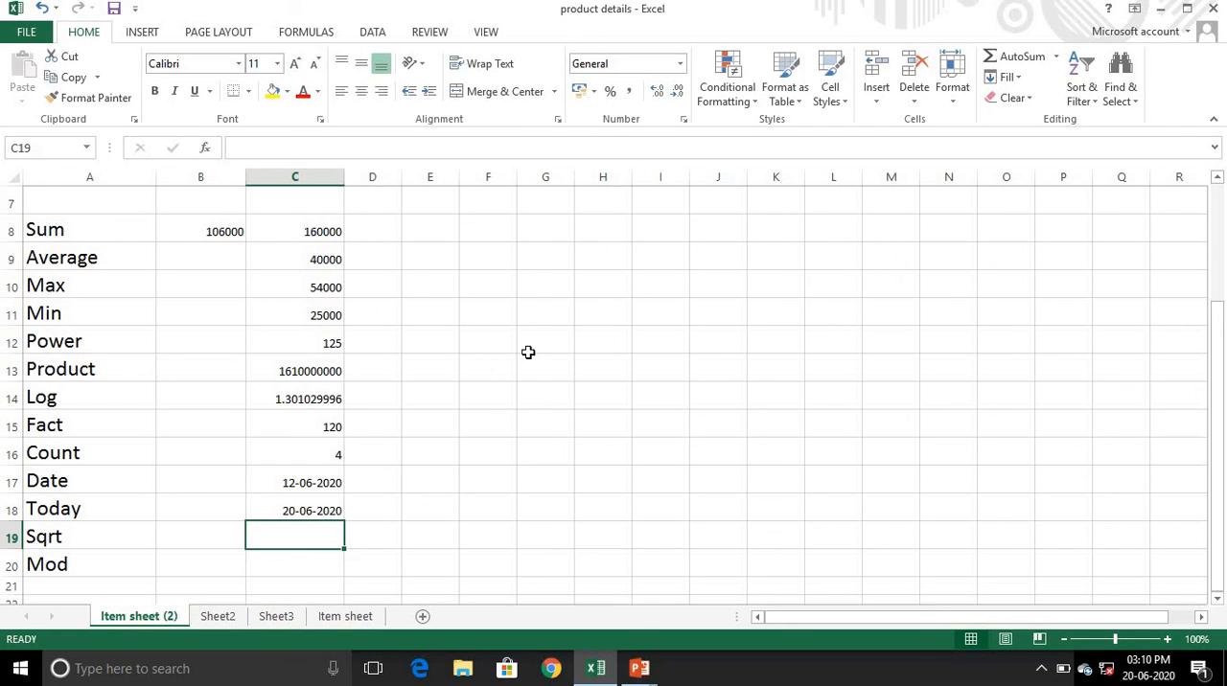
type("=s")
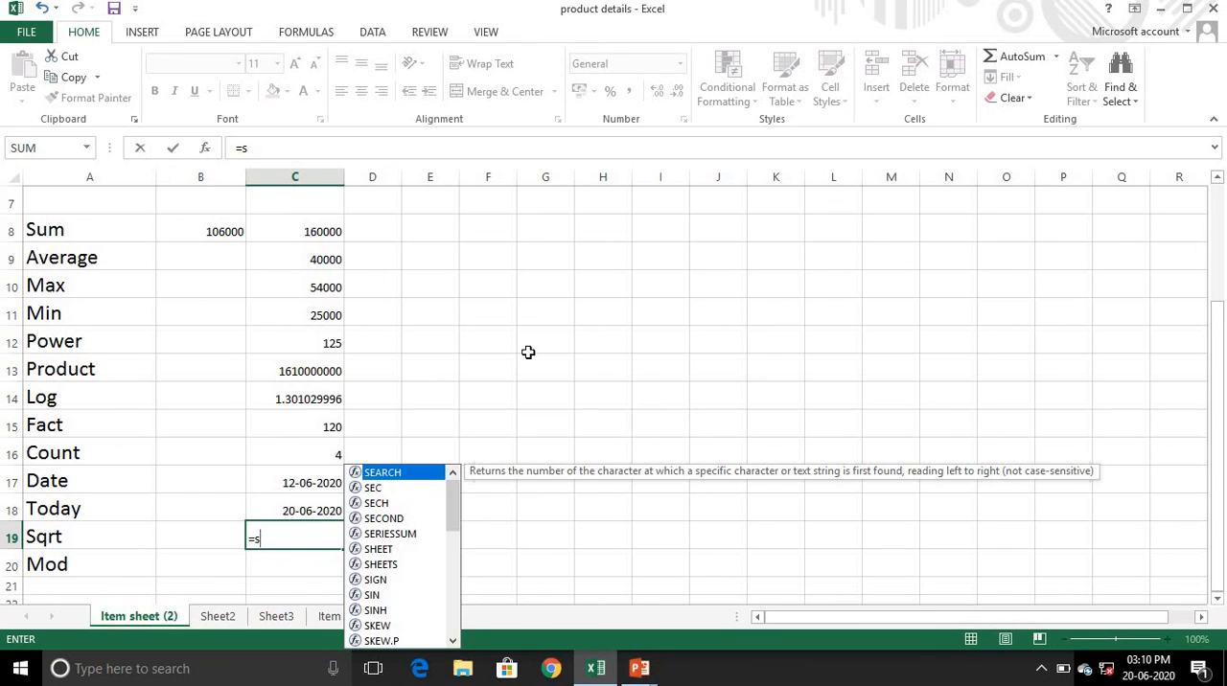
type("qr")
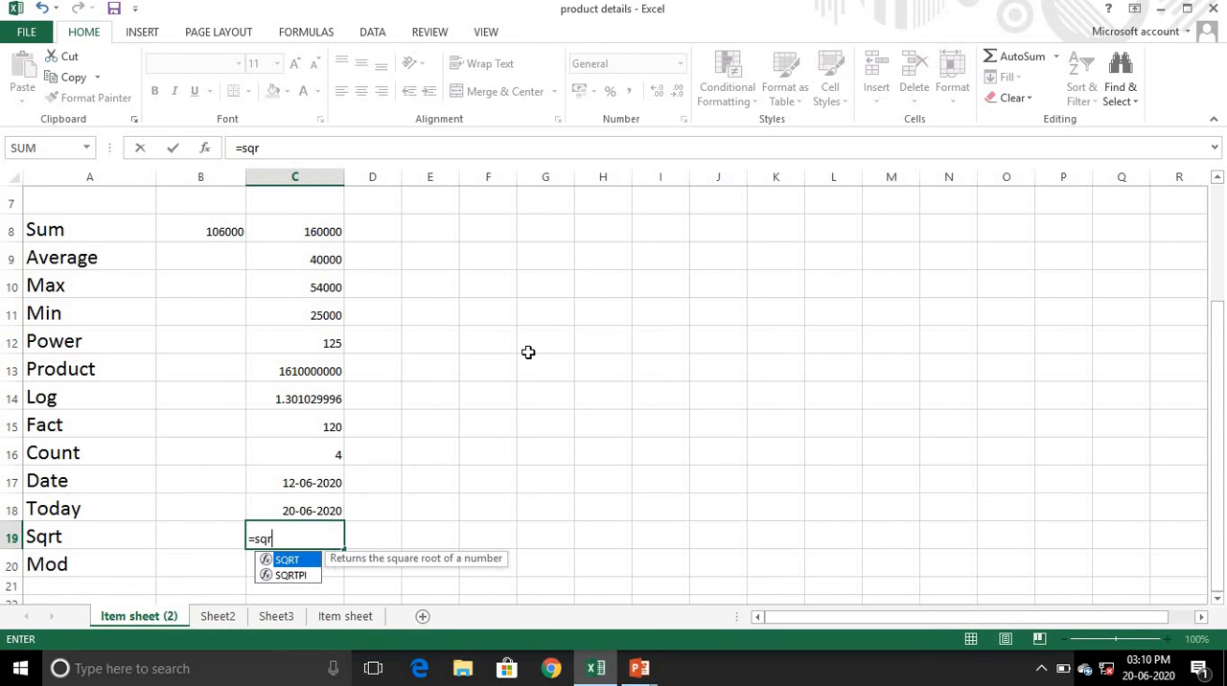
type("t(")
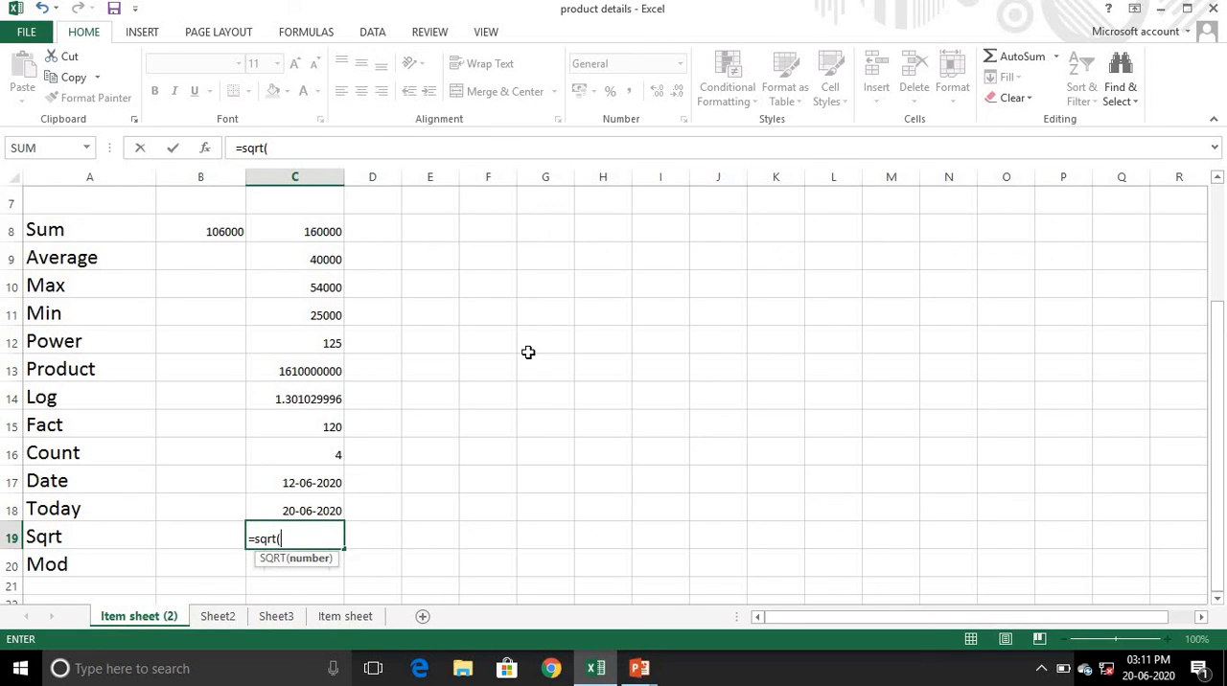
type("625)")
key("Return")
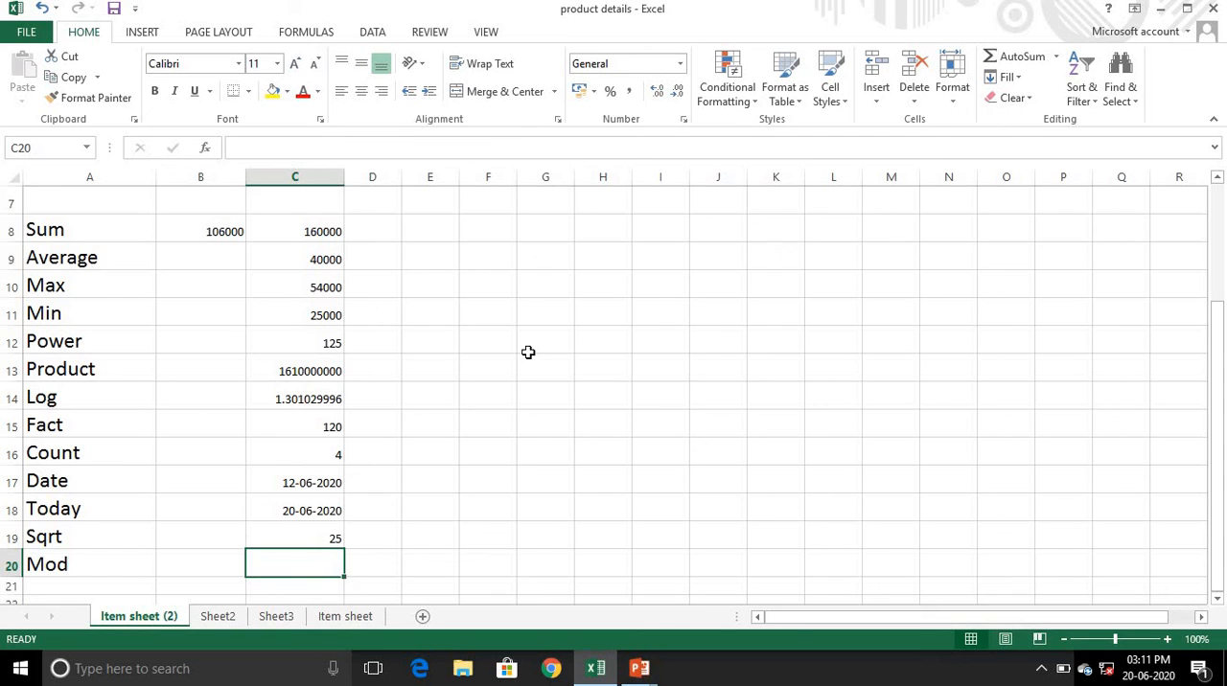
- Calculate the remainder of 50 divided by 5 in cell C20 with =MOD(50,5), and select that cell again
type("=")
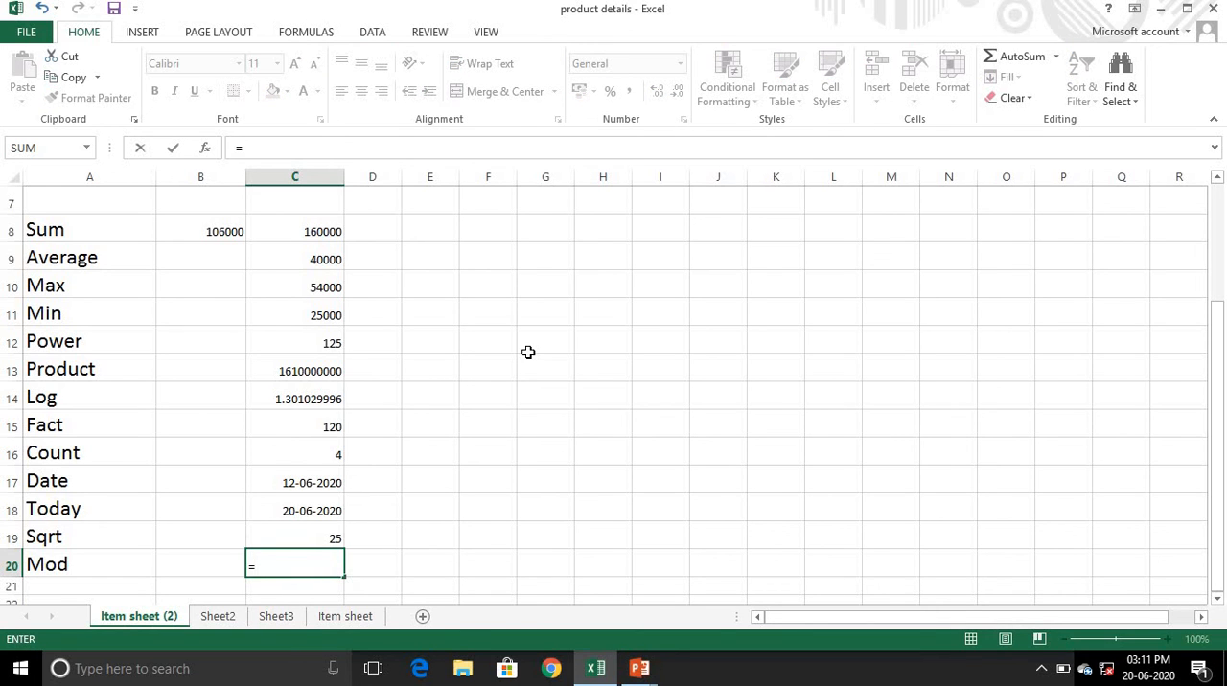
type("mod(")
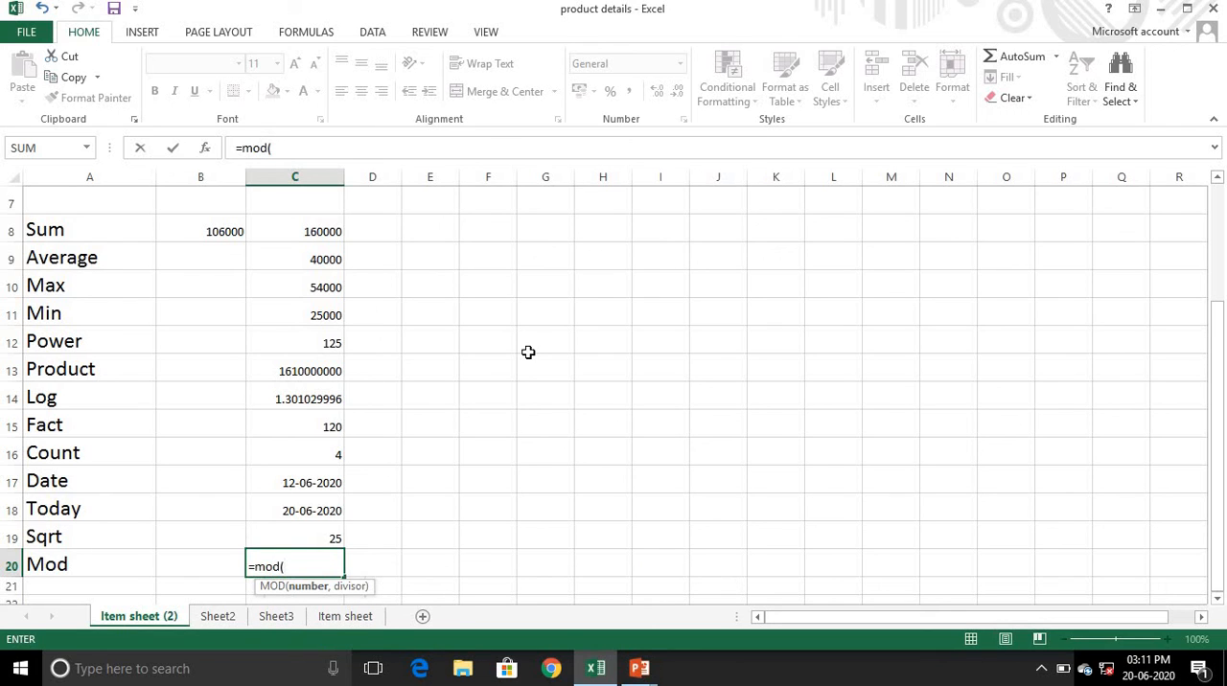
type("50,5)")
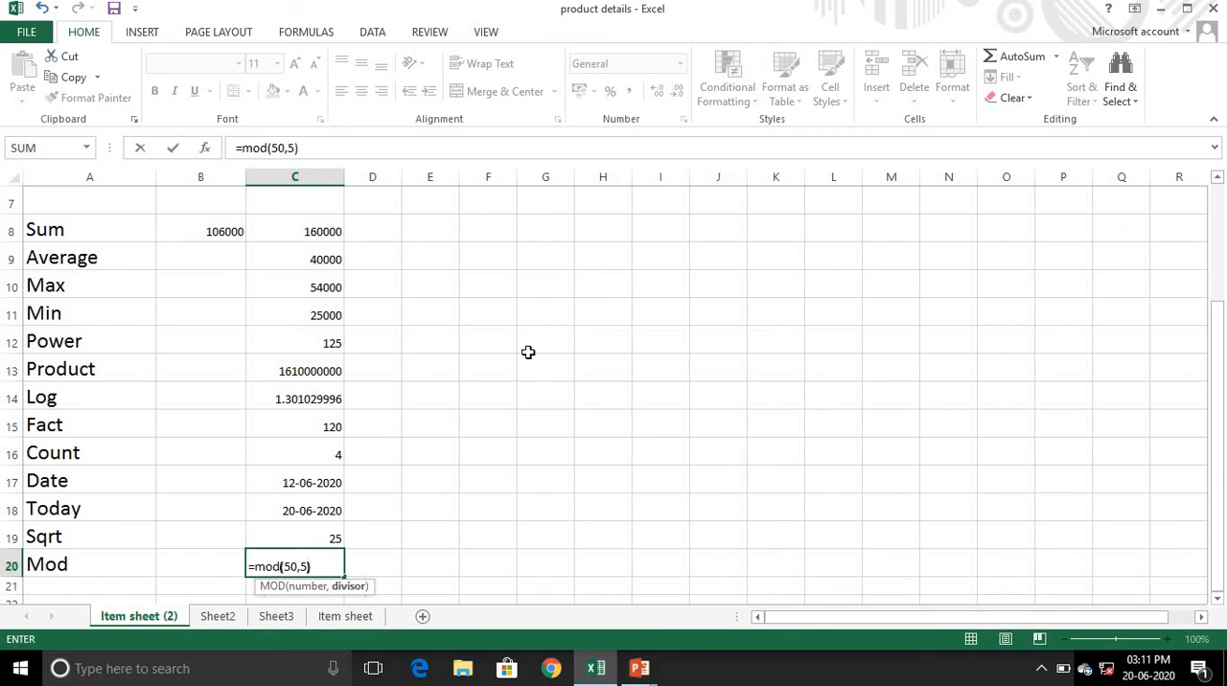
key("Return")
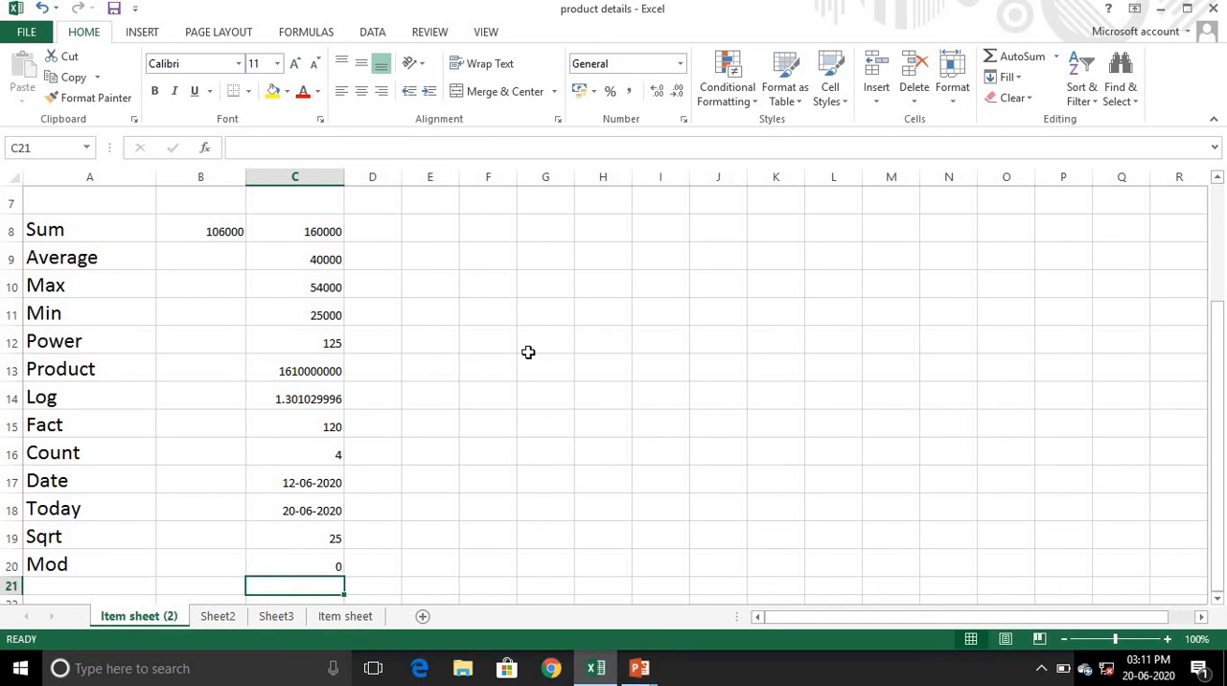
key("Up")
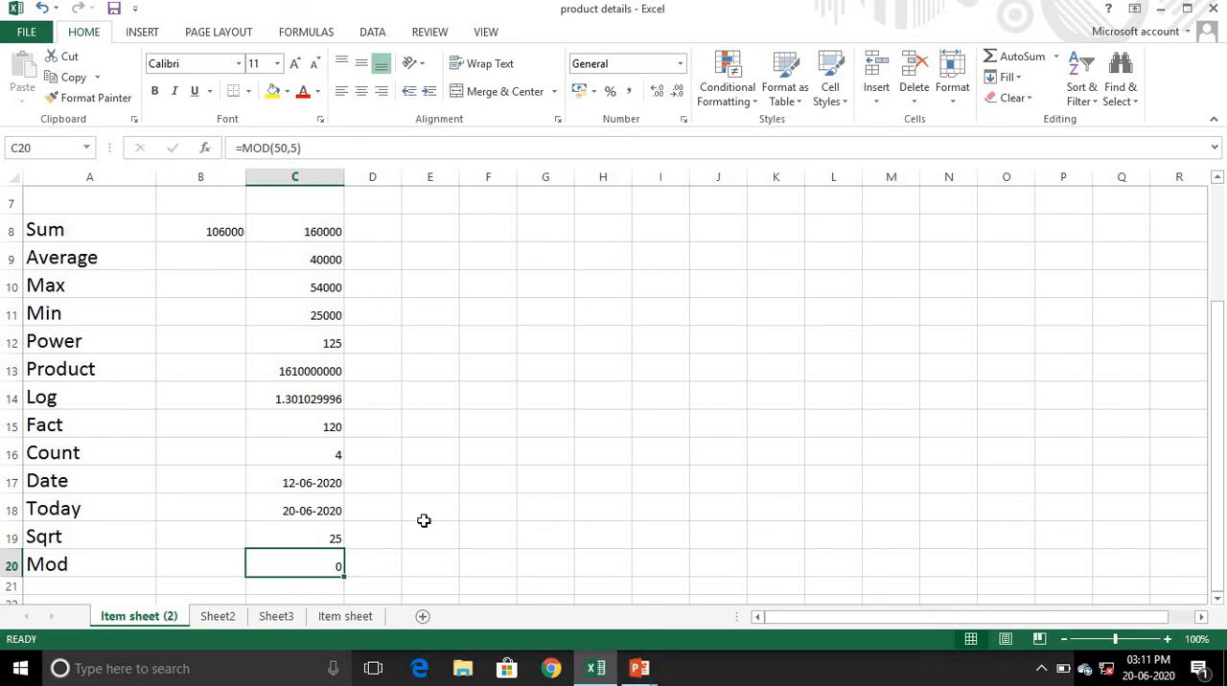
scroll(307, 484, "up", 3)
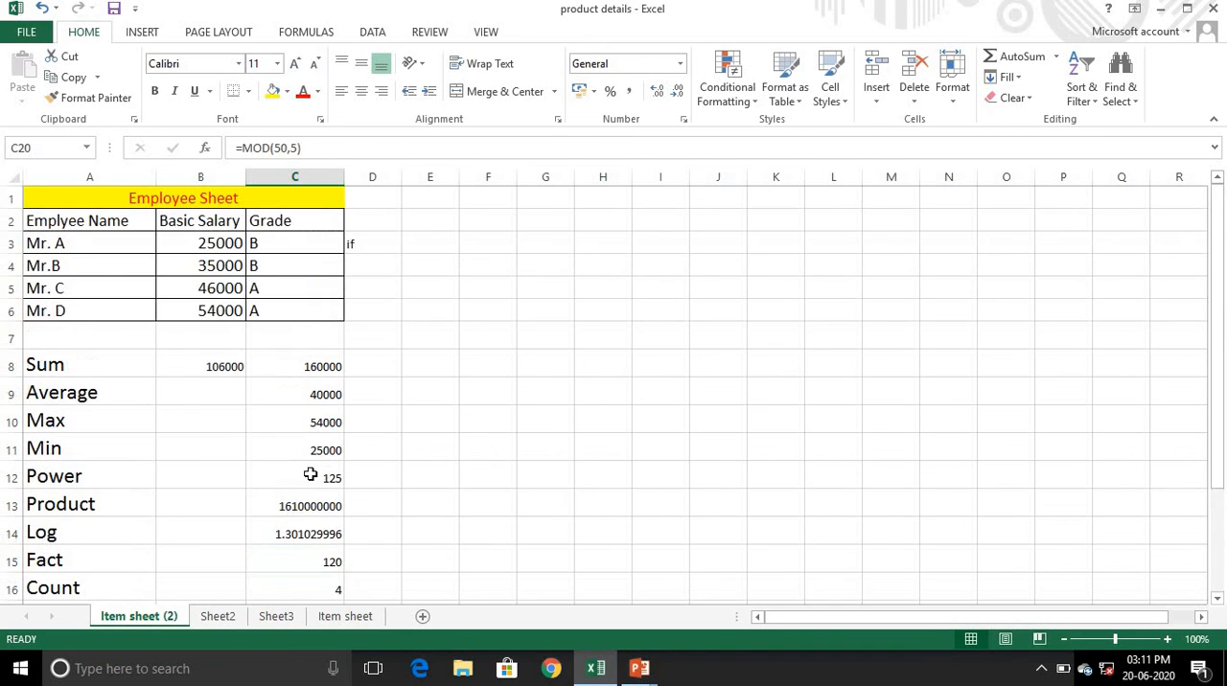
scroll(310, 470, "down", 3)
scroll(312, 474, "up", 3)
left_click(389, 416)
left_click(449, 326)
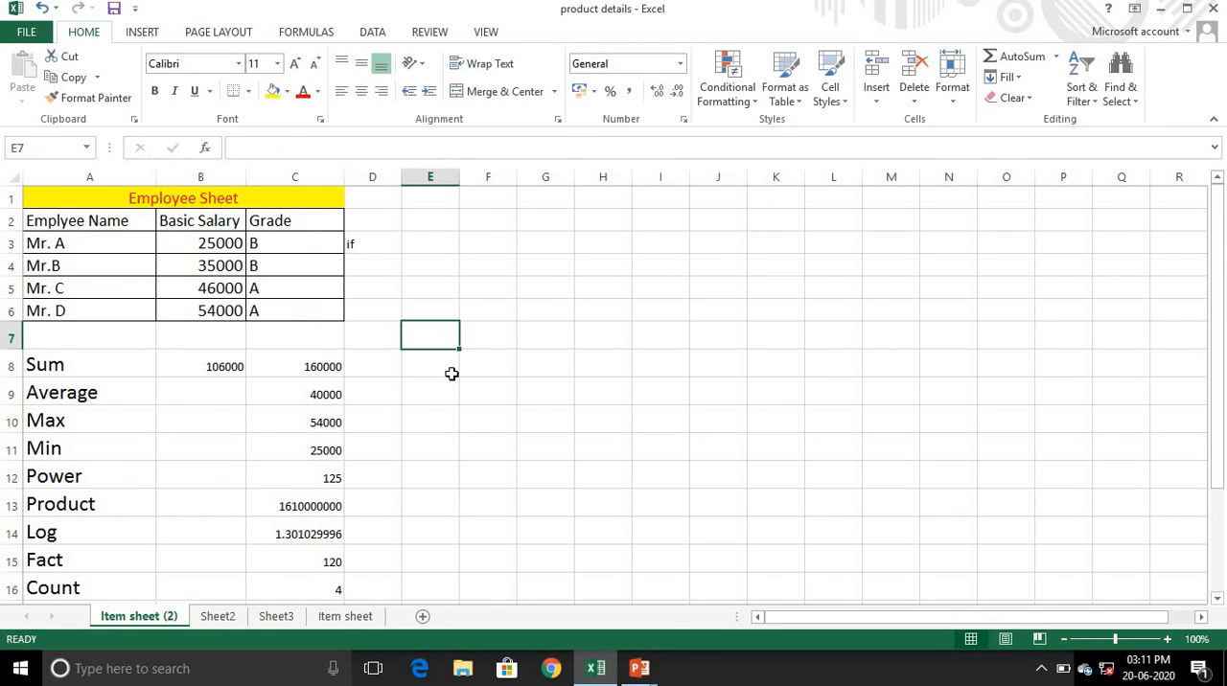
- Start a SUM formula in the empty cell E8 by choosing SUM from the Insert Function list
left_click(450, 370)
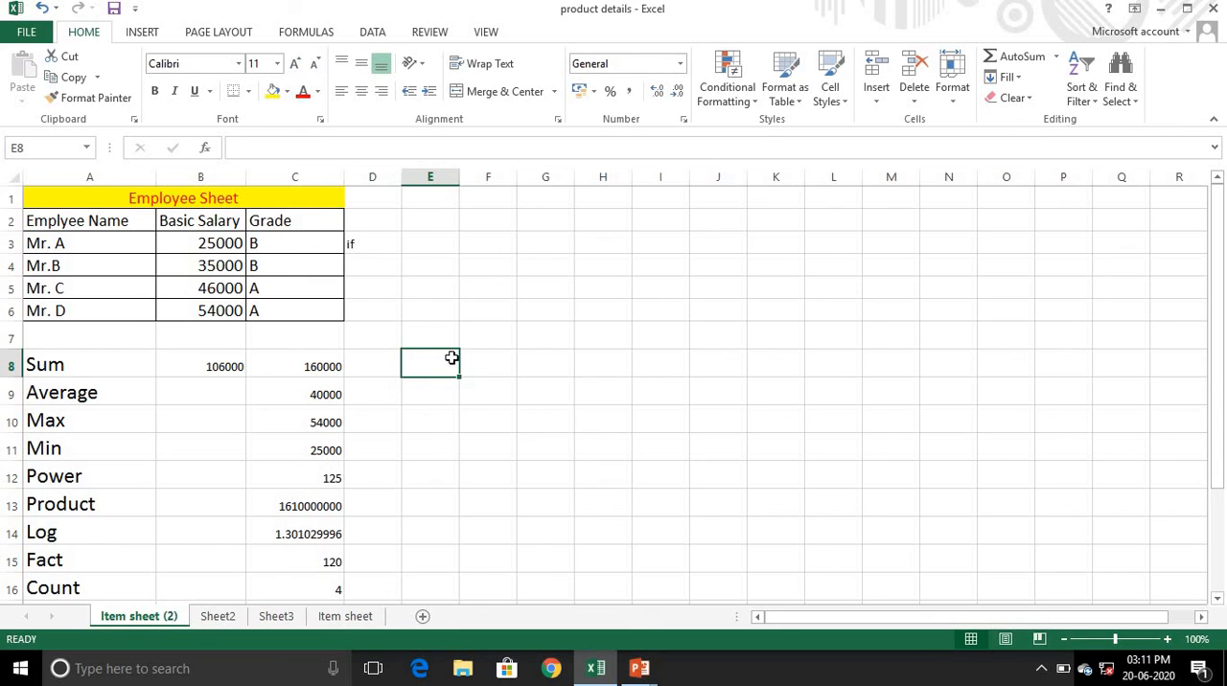
left_click(307, 34)
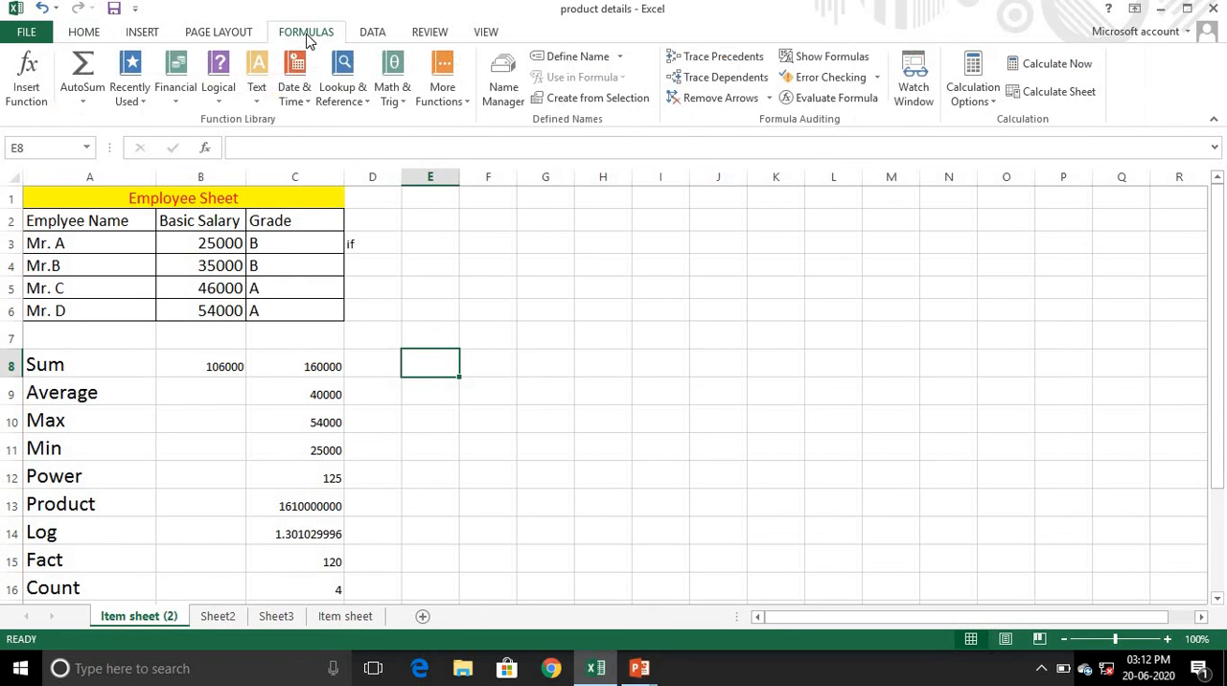
left_click(26, 77)
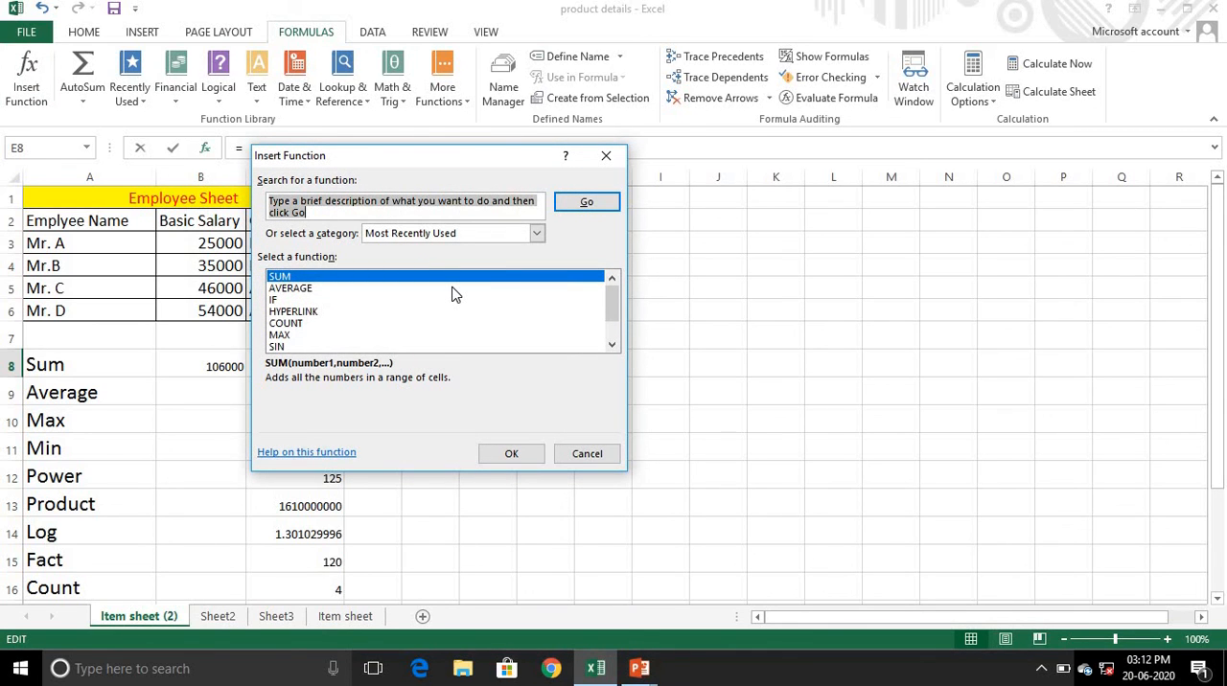
left_click(306, 288)
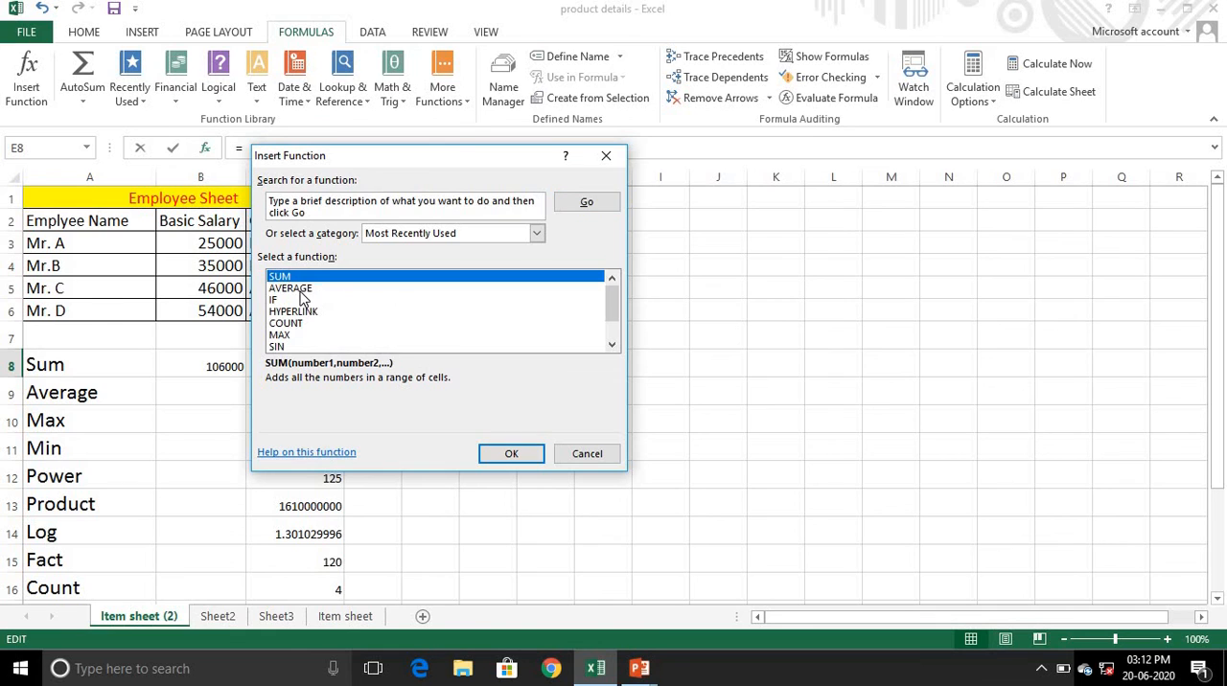
left_click(297, 277)
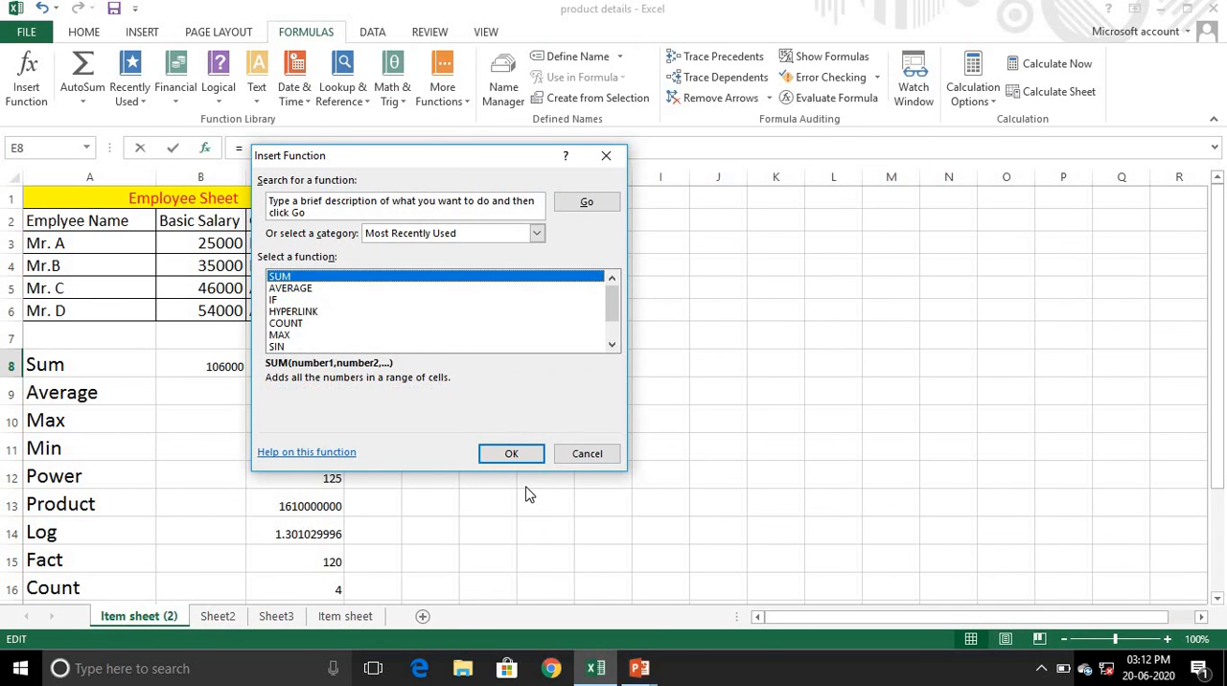
left_click(501, 456)
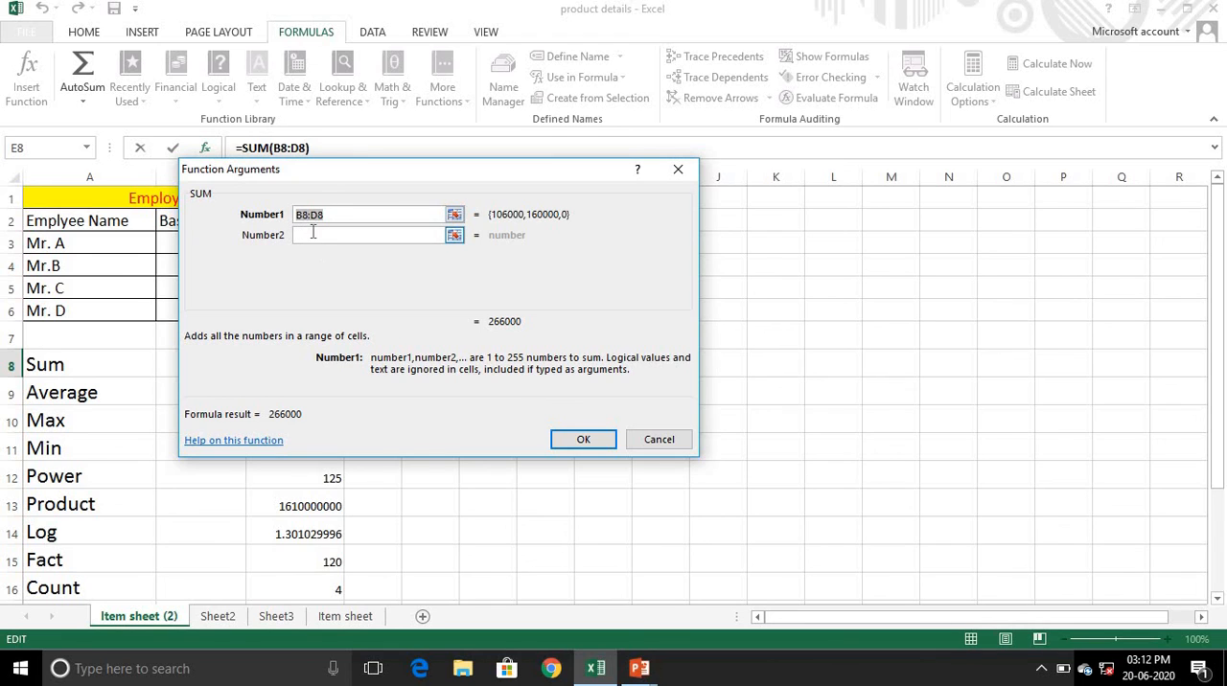
- Set the first SUM argument to the basic salary range B3:B6, and cancel the function without inserting it
left_click(454, 214)
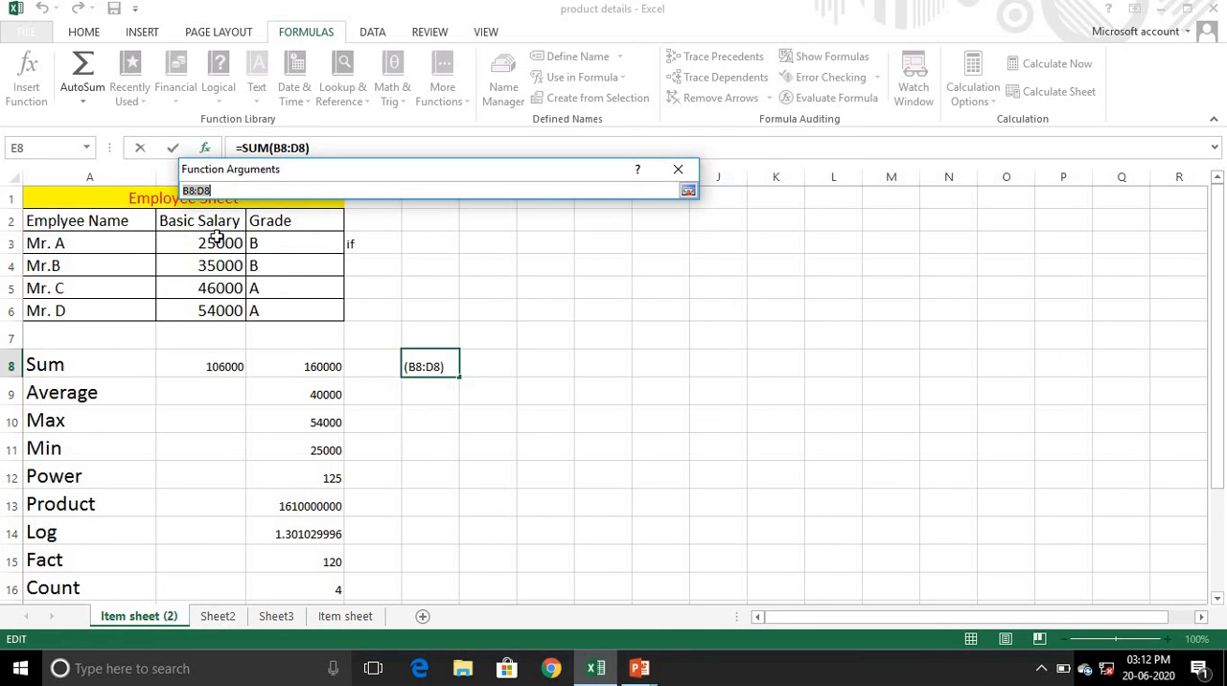
left_click_drag(214, 241, 230, 312)
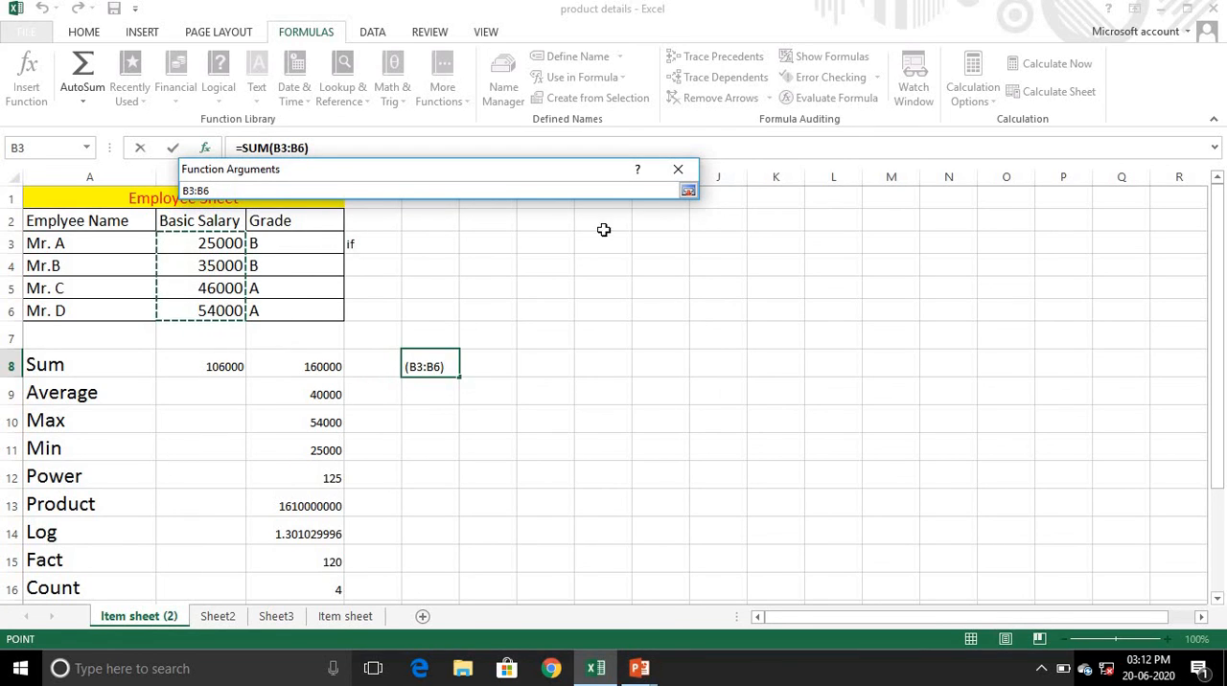
left_click(688, 191)
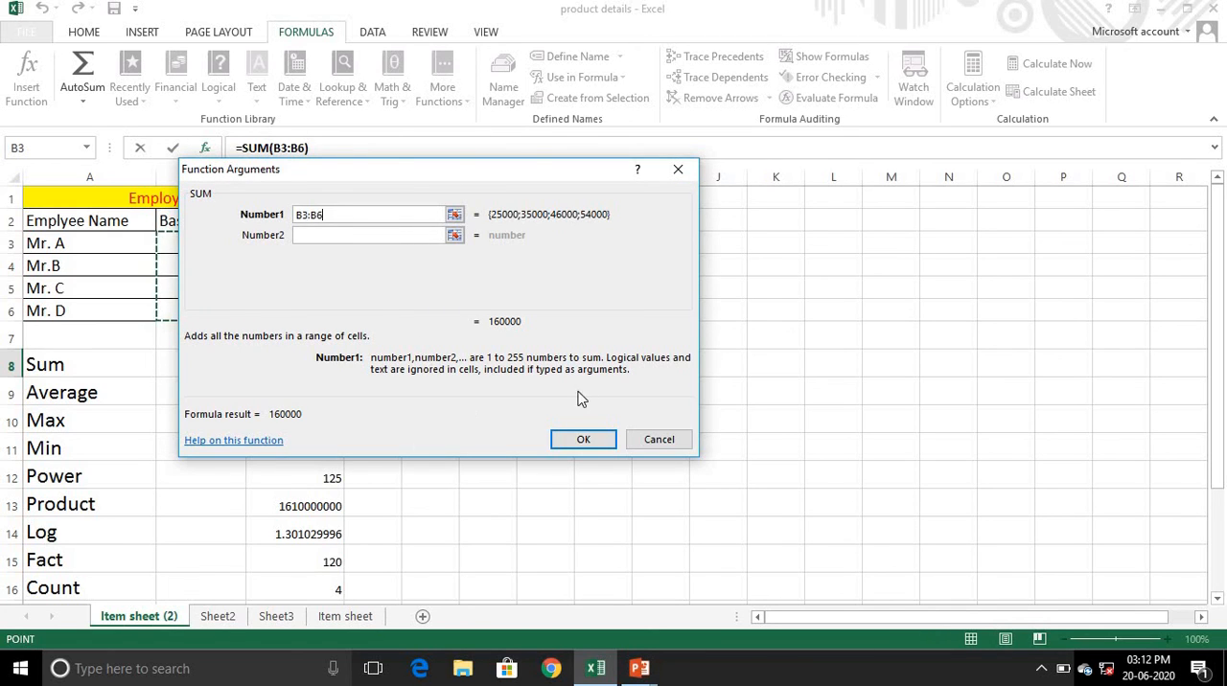
left_click(653, 446)
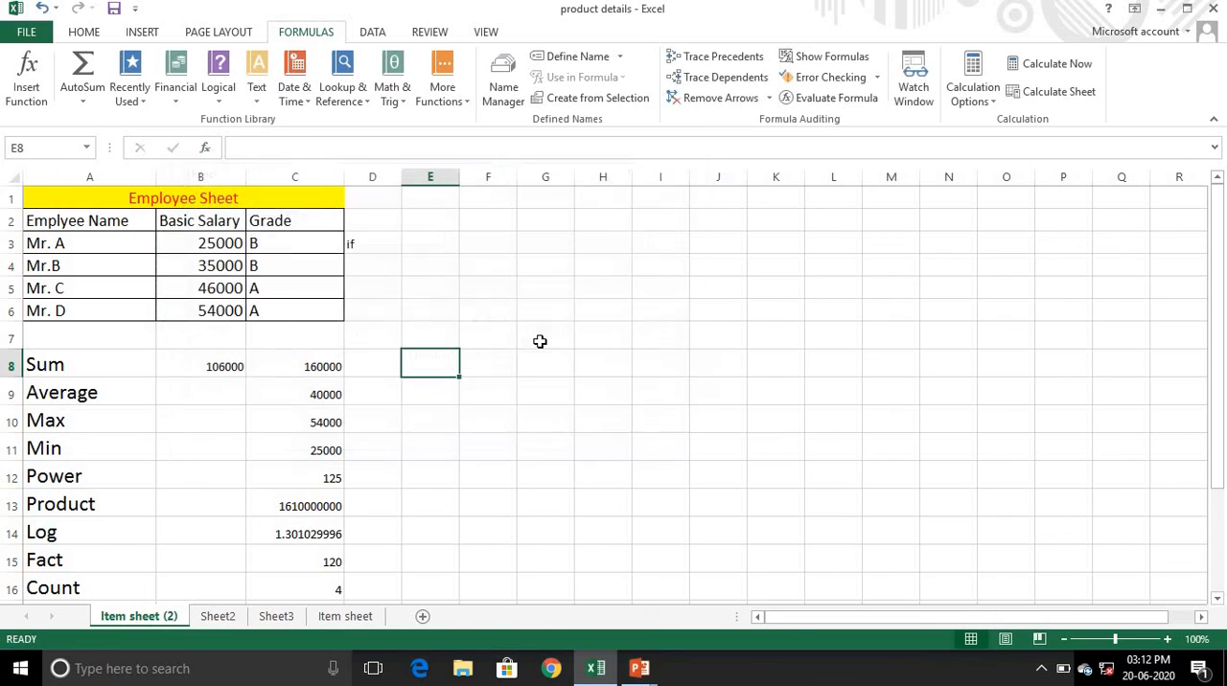
left_click(624, 440)
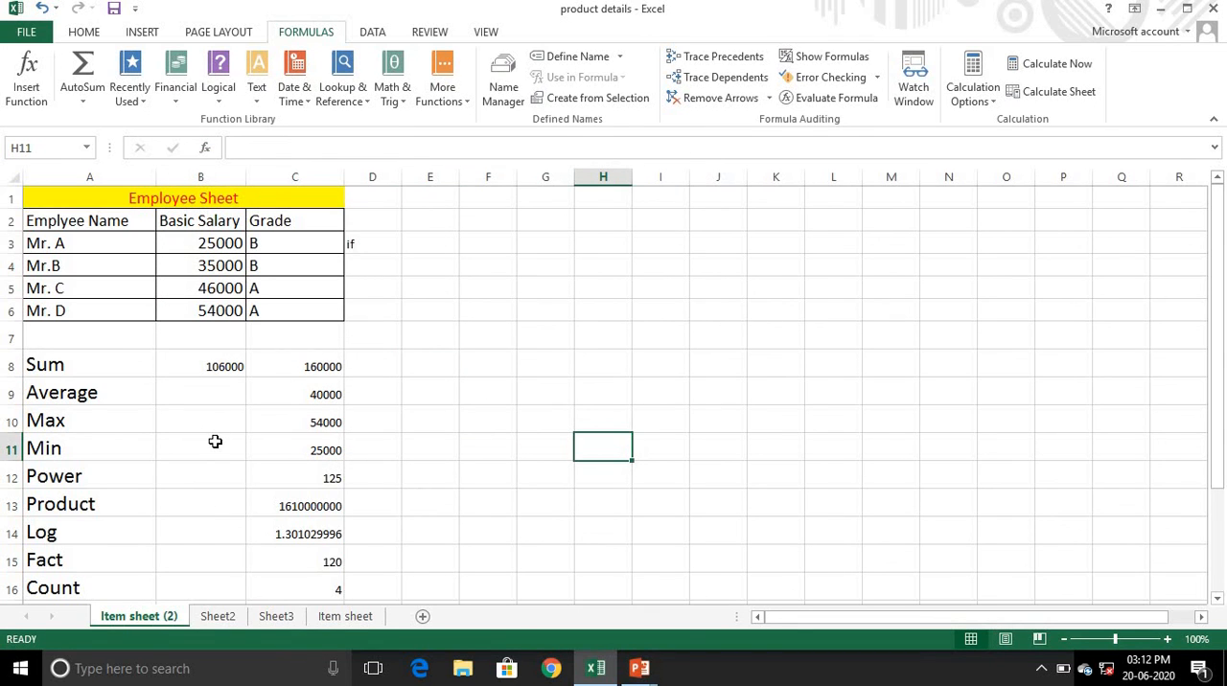